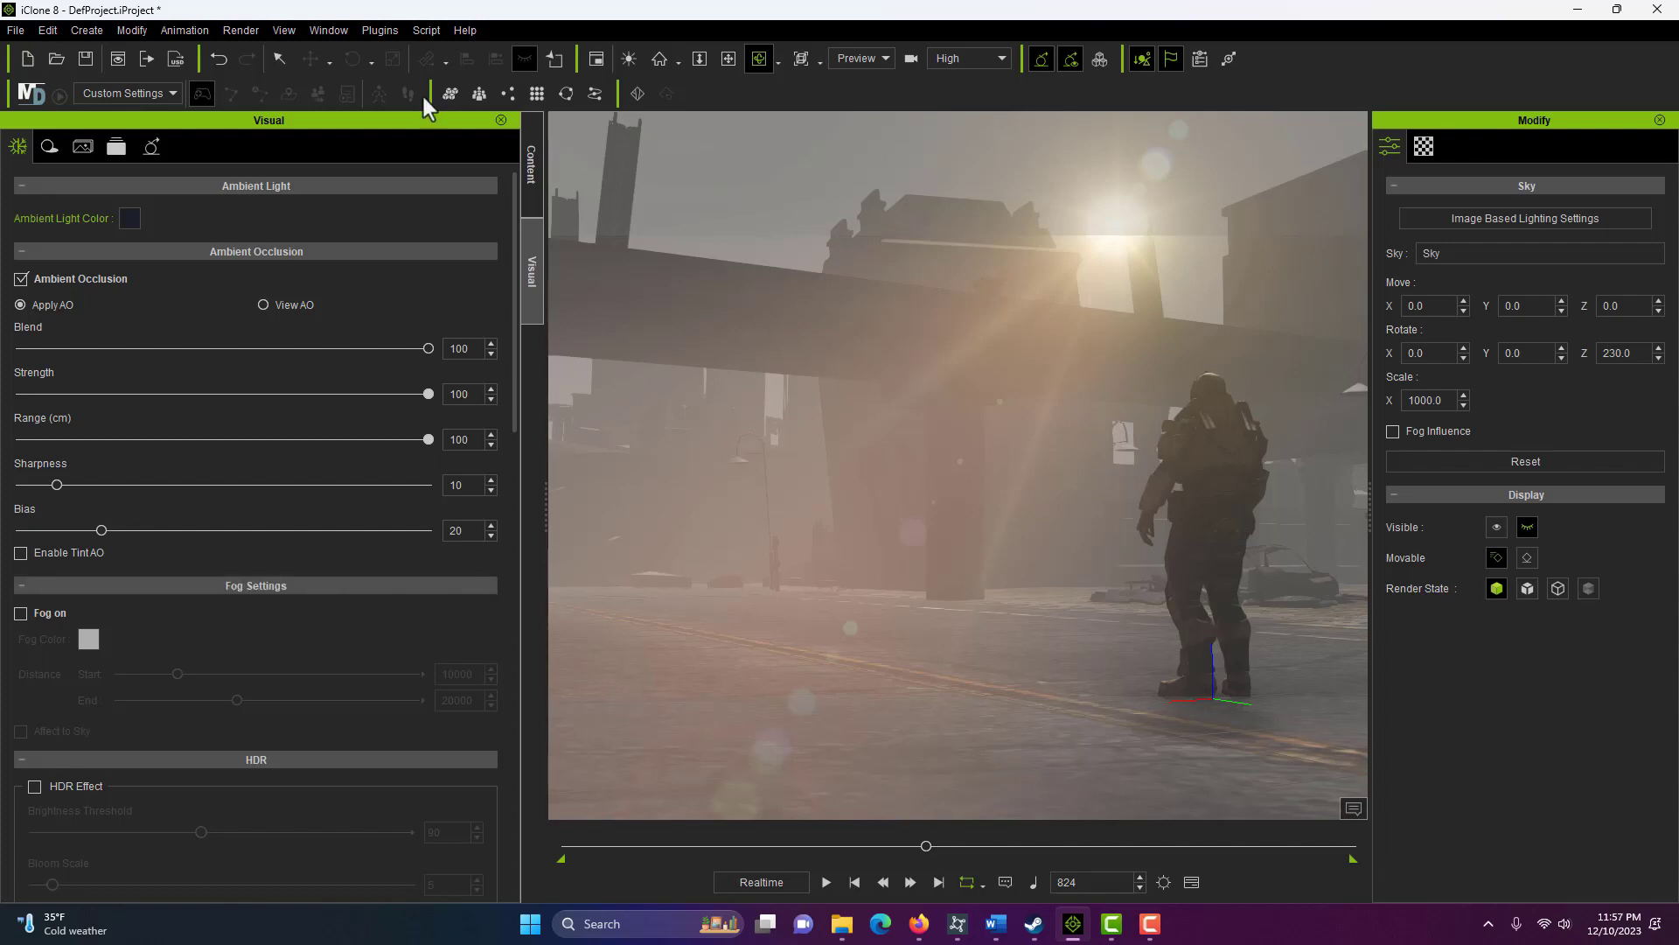
Start a new project and discard the unsaved changes in the current one.
left_click(16, 29)
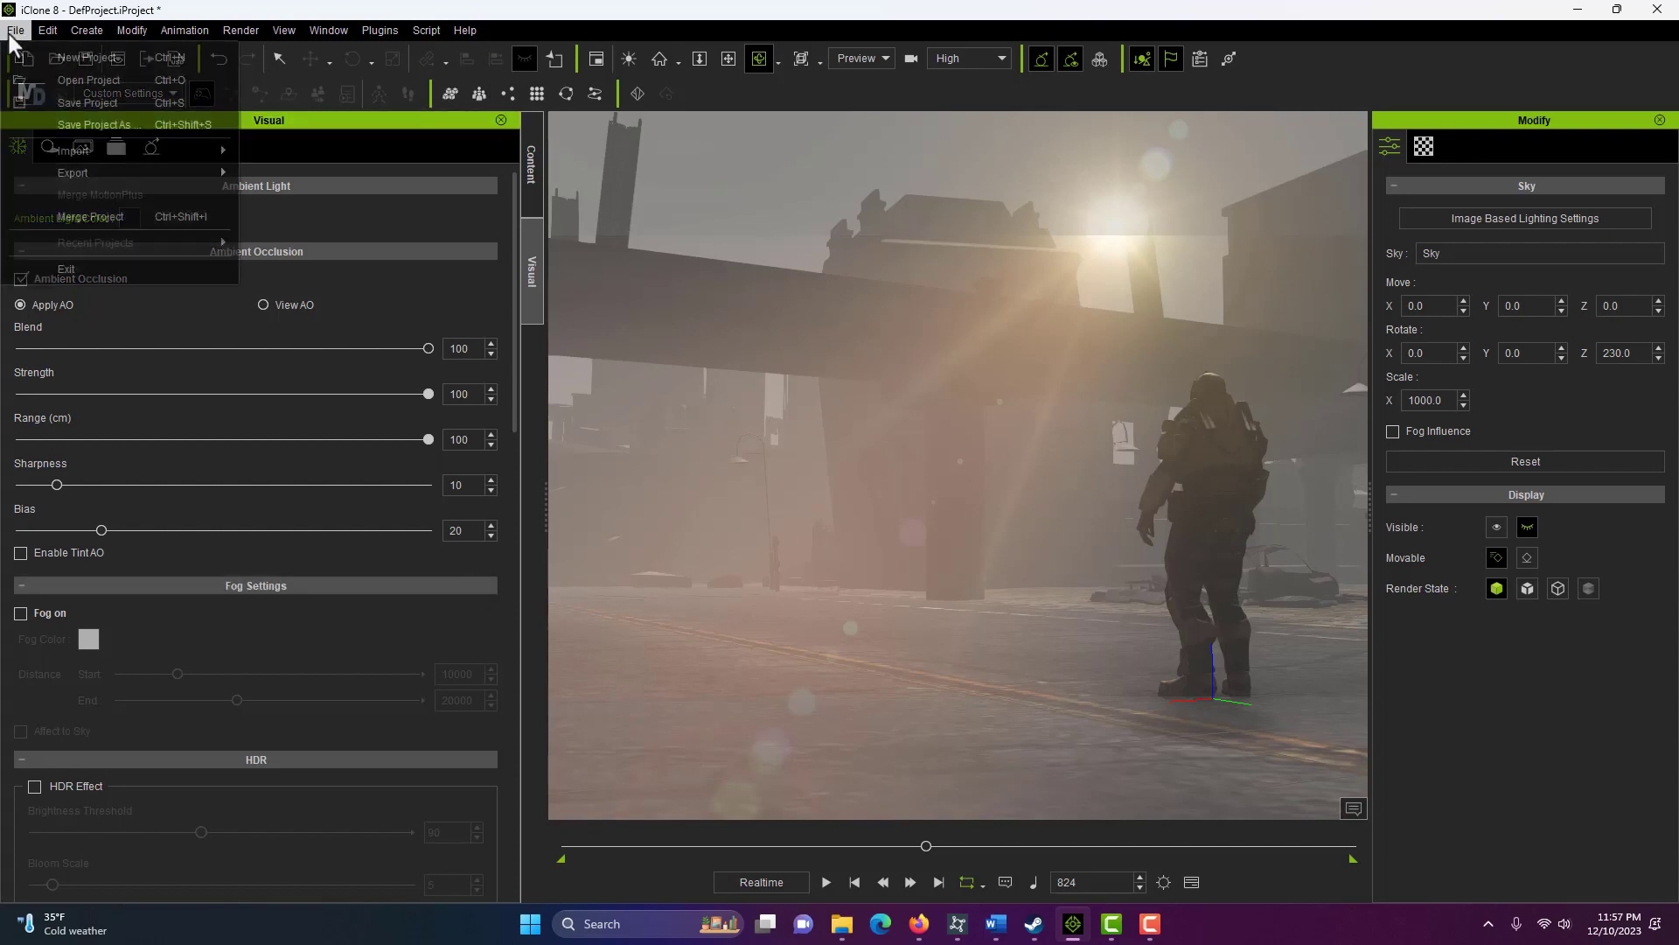
left_click(86, 57)
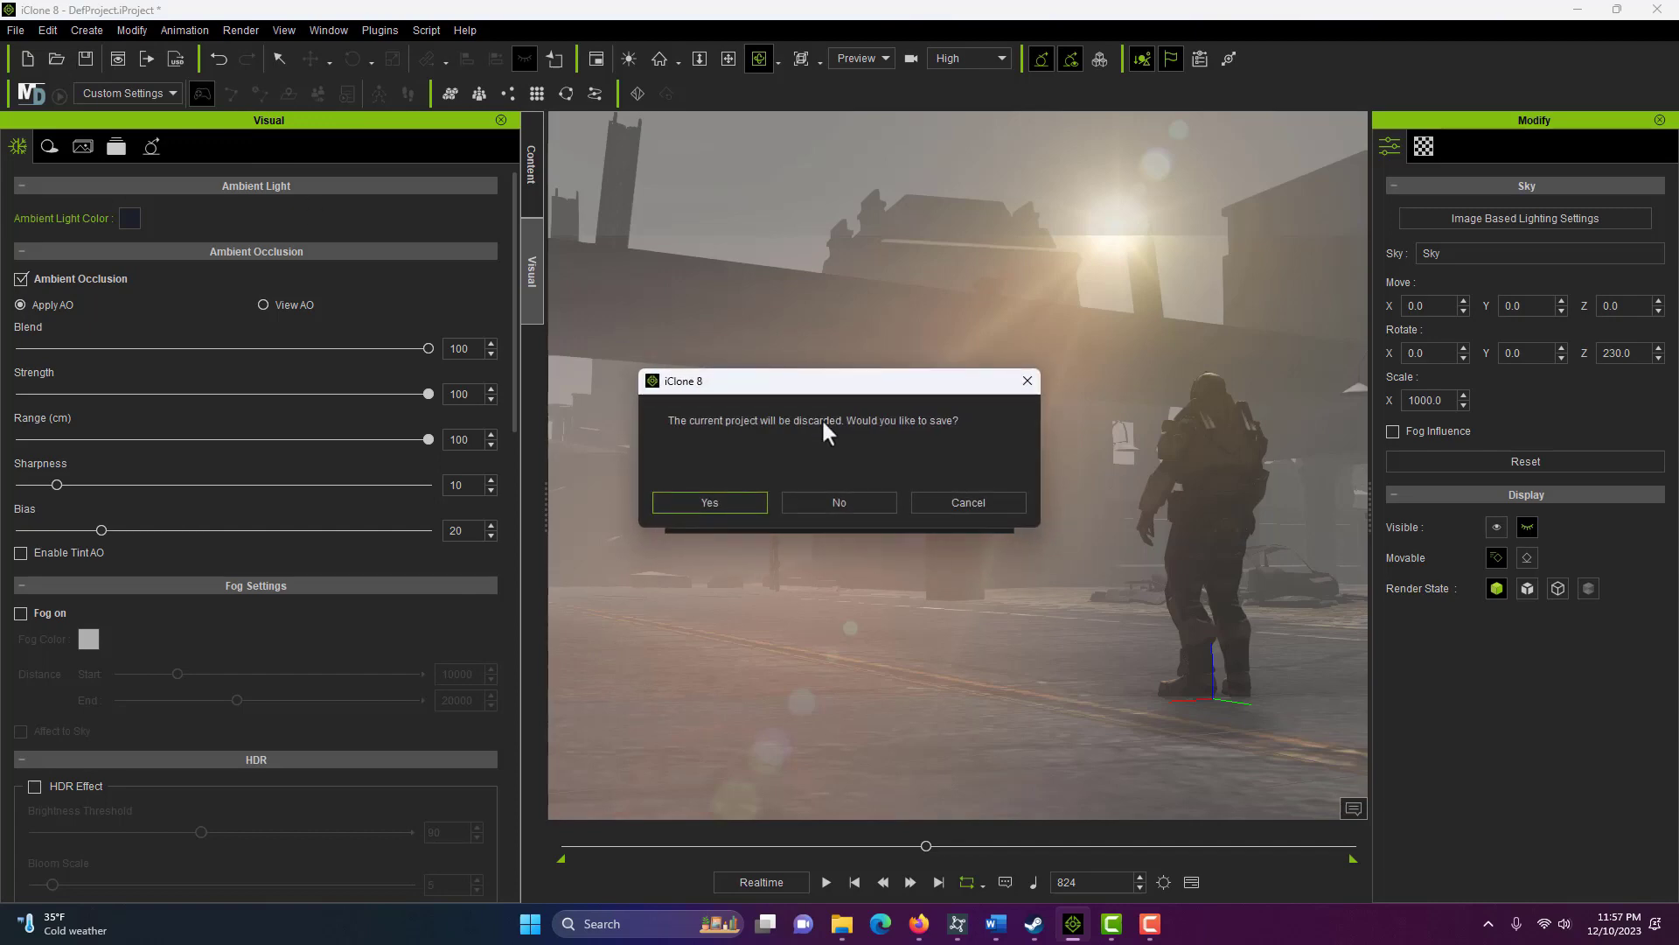
left_click(857, 502)
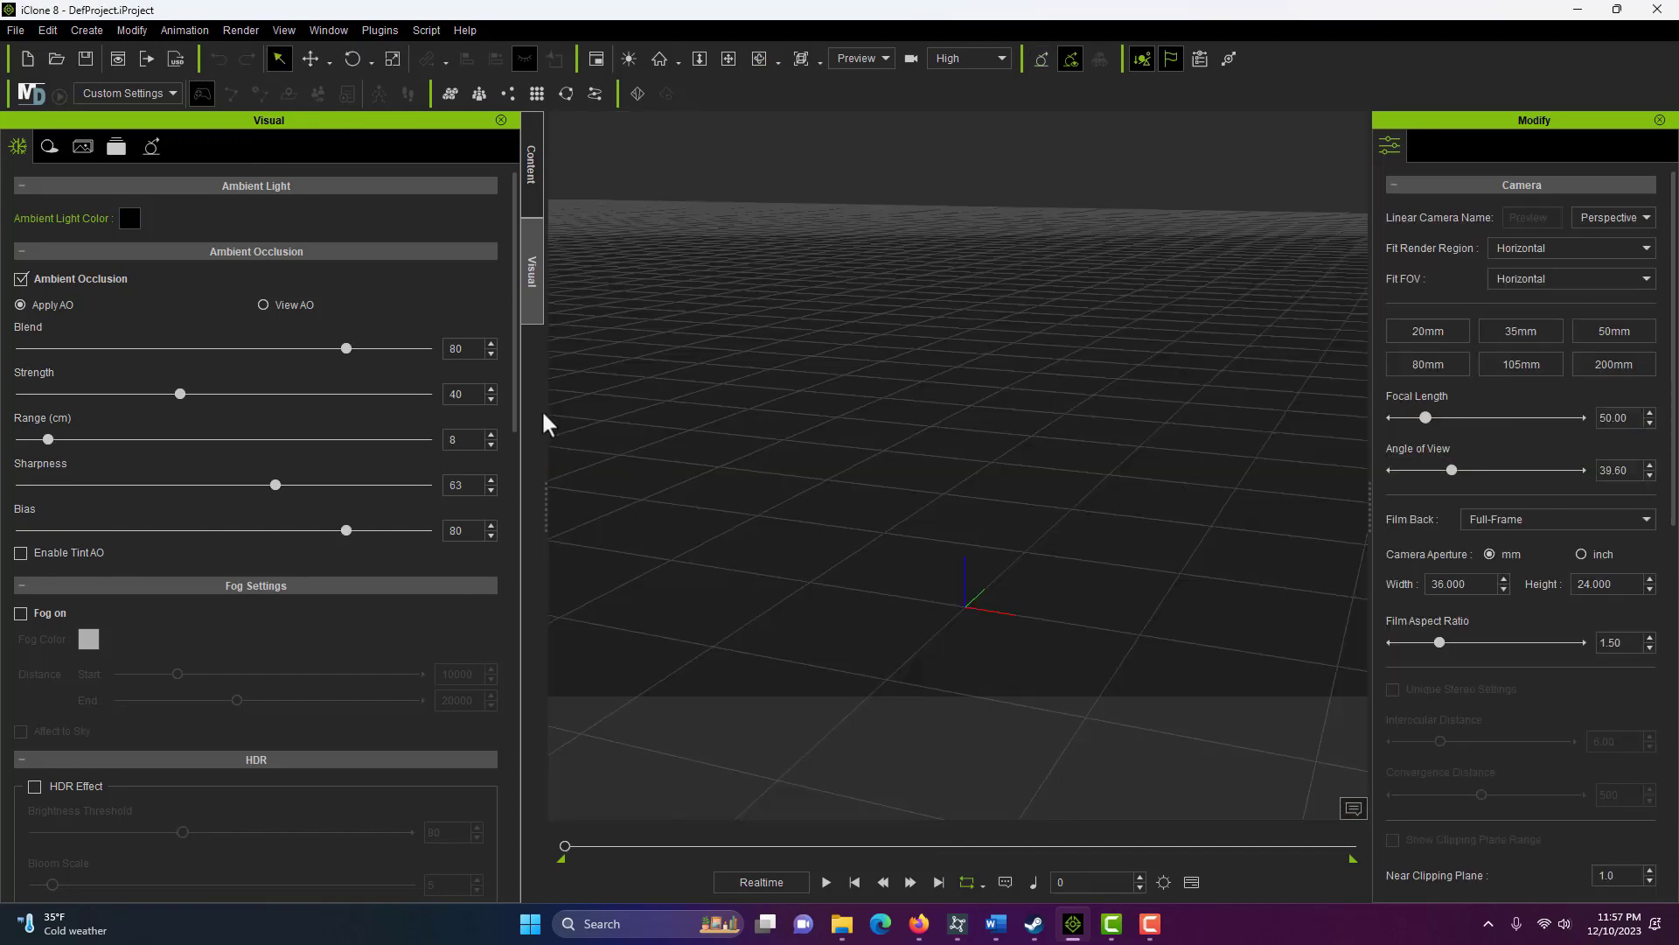
Restore the Standard workspace layout and toggle the floor grid off and back on.
left_click_drag(548, 412, 388, 412)
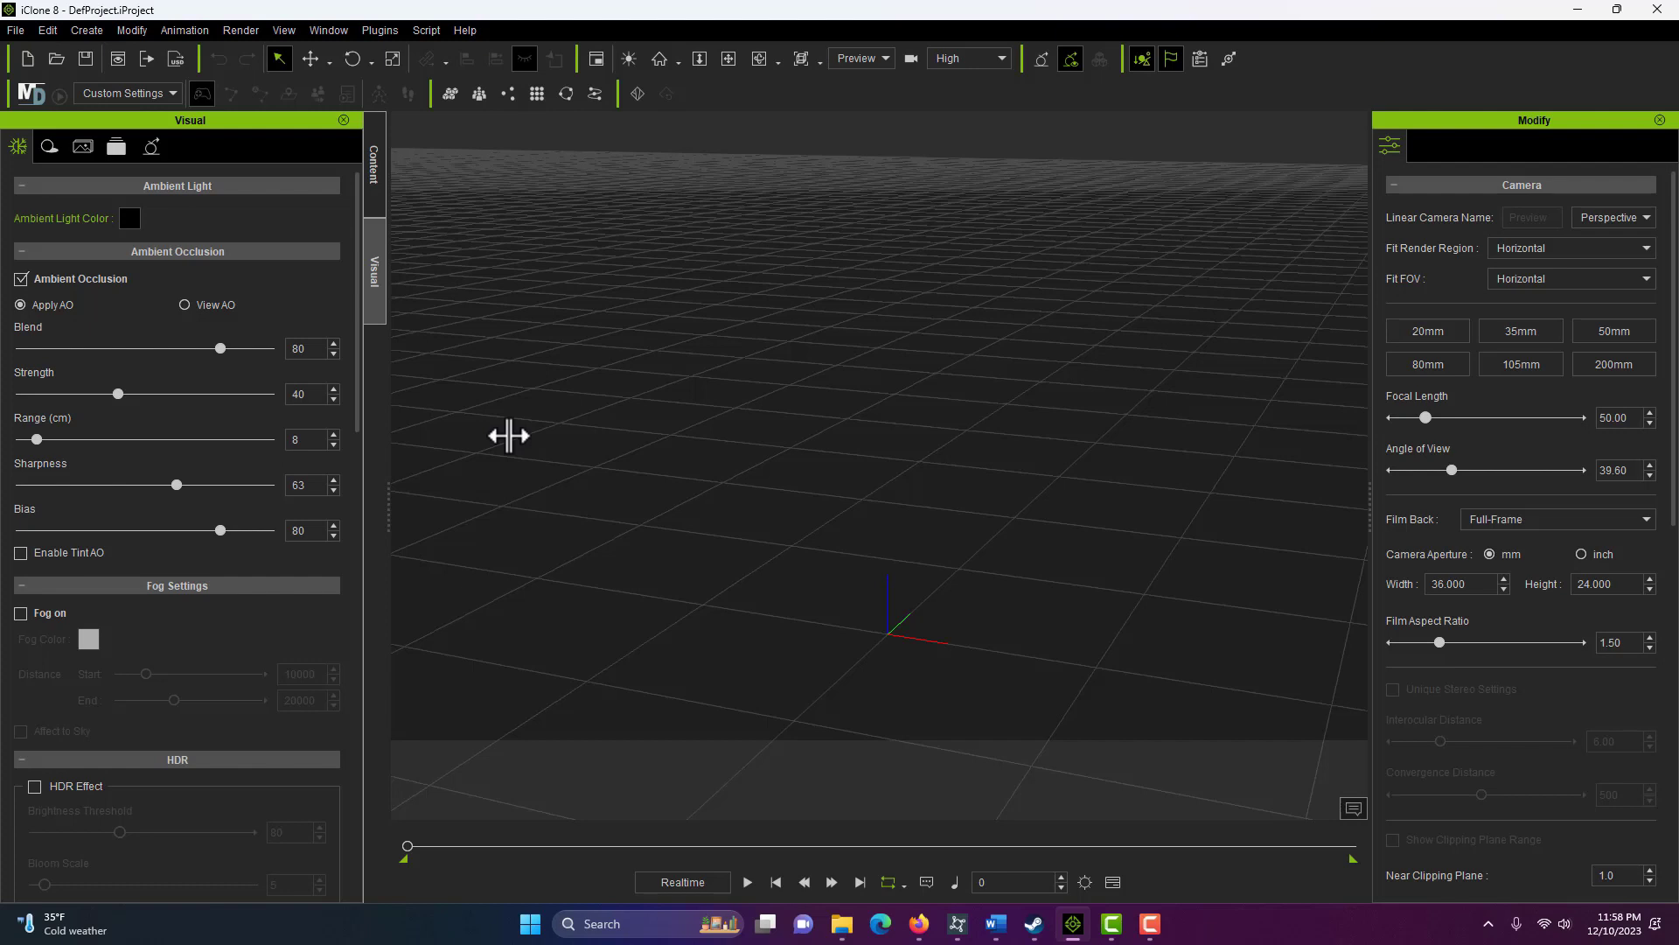
left_click(327, 26)
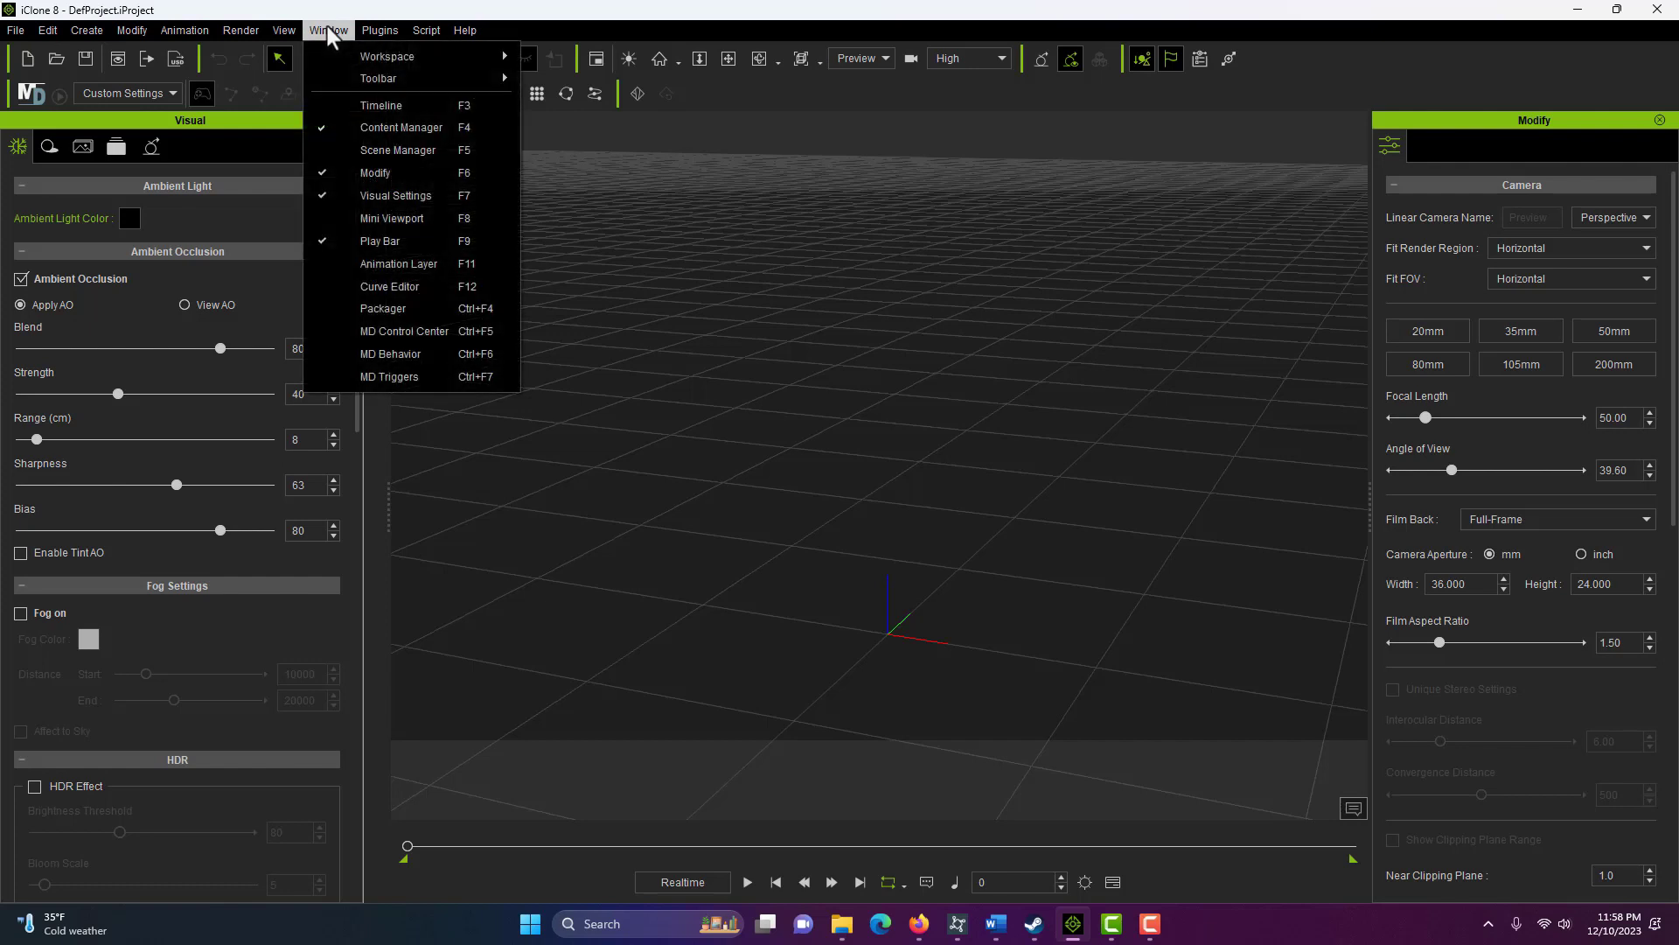
mouse_move(376, 56)
left_click(638, 55)
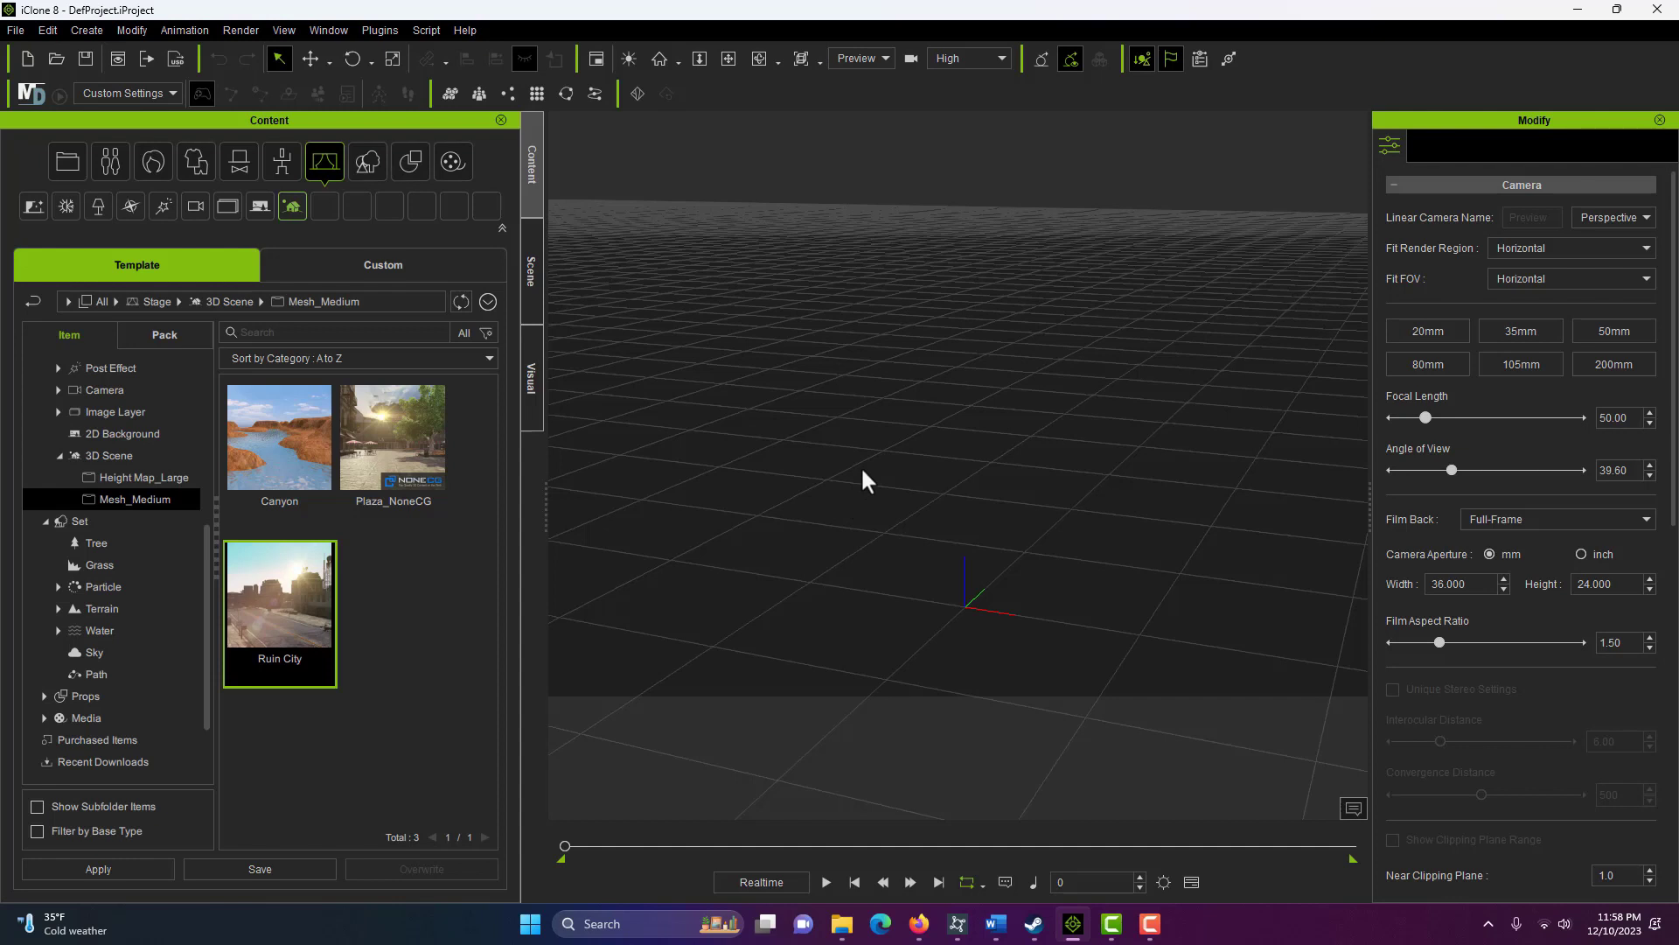
key("ctrl+g")
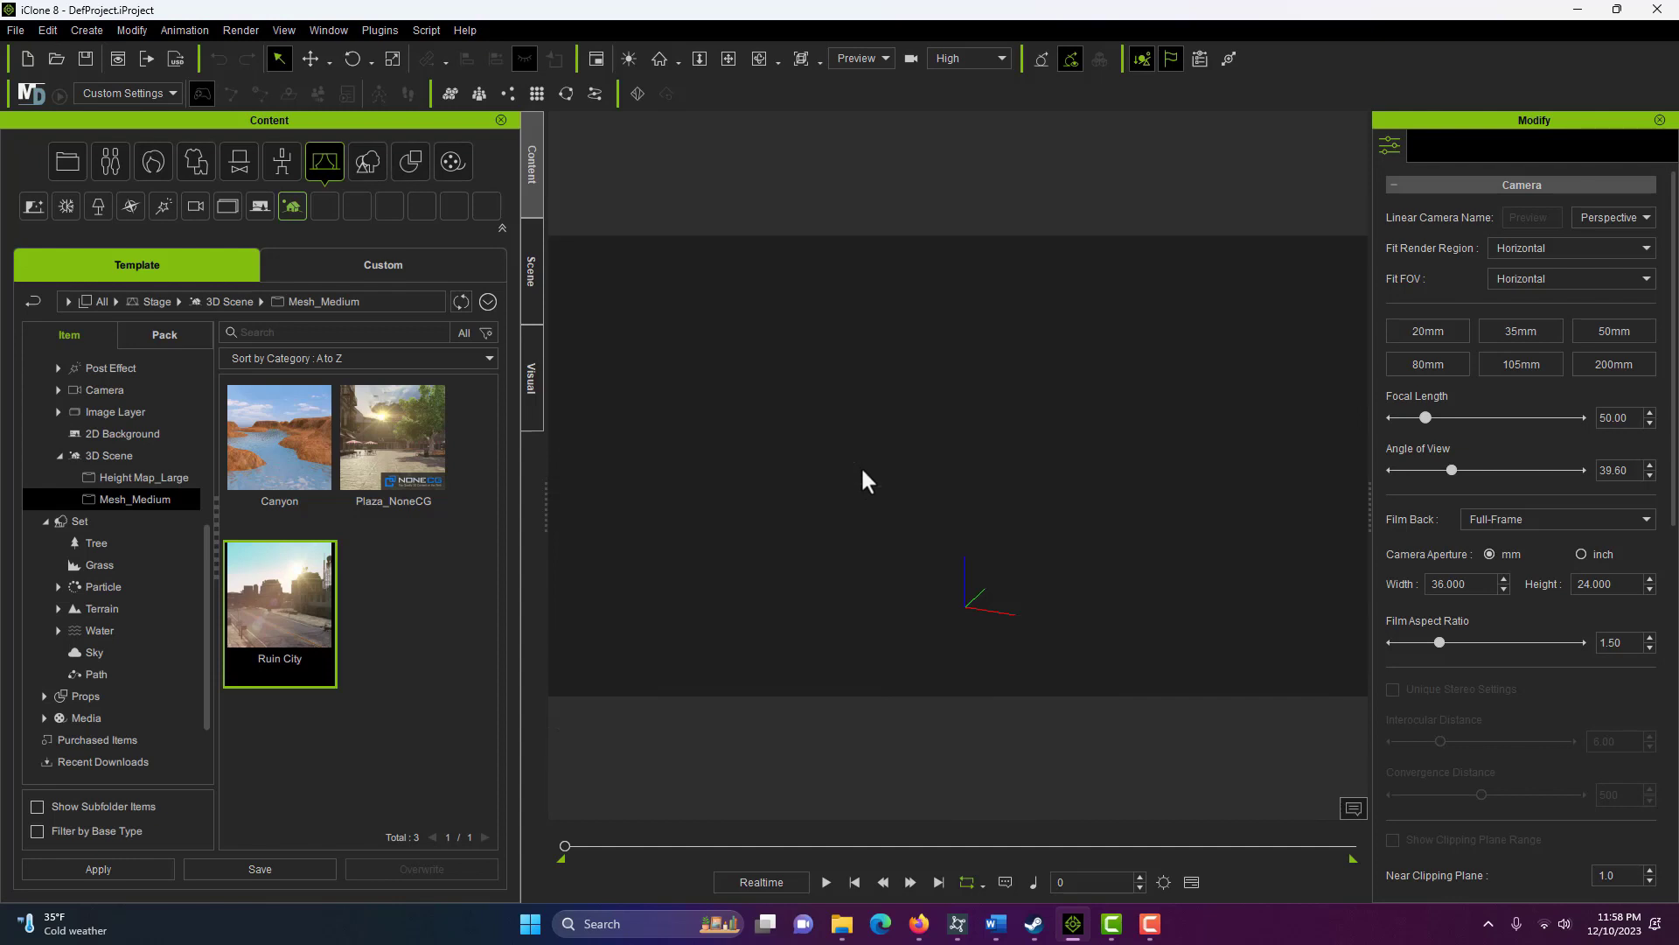
key("ctrl+g")
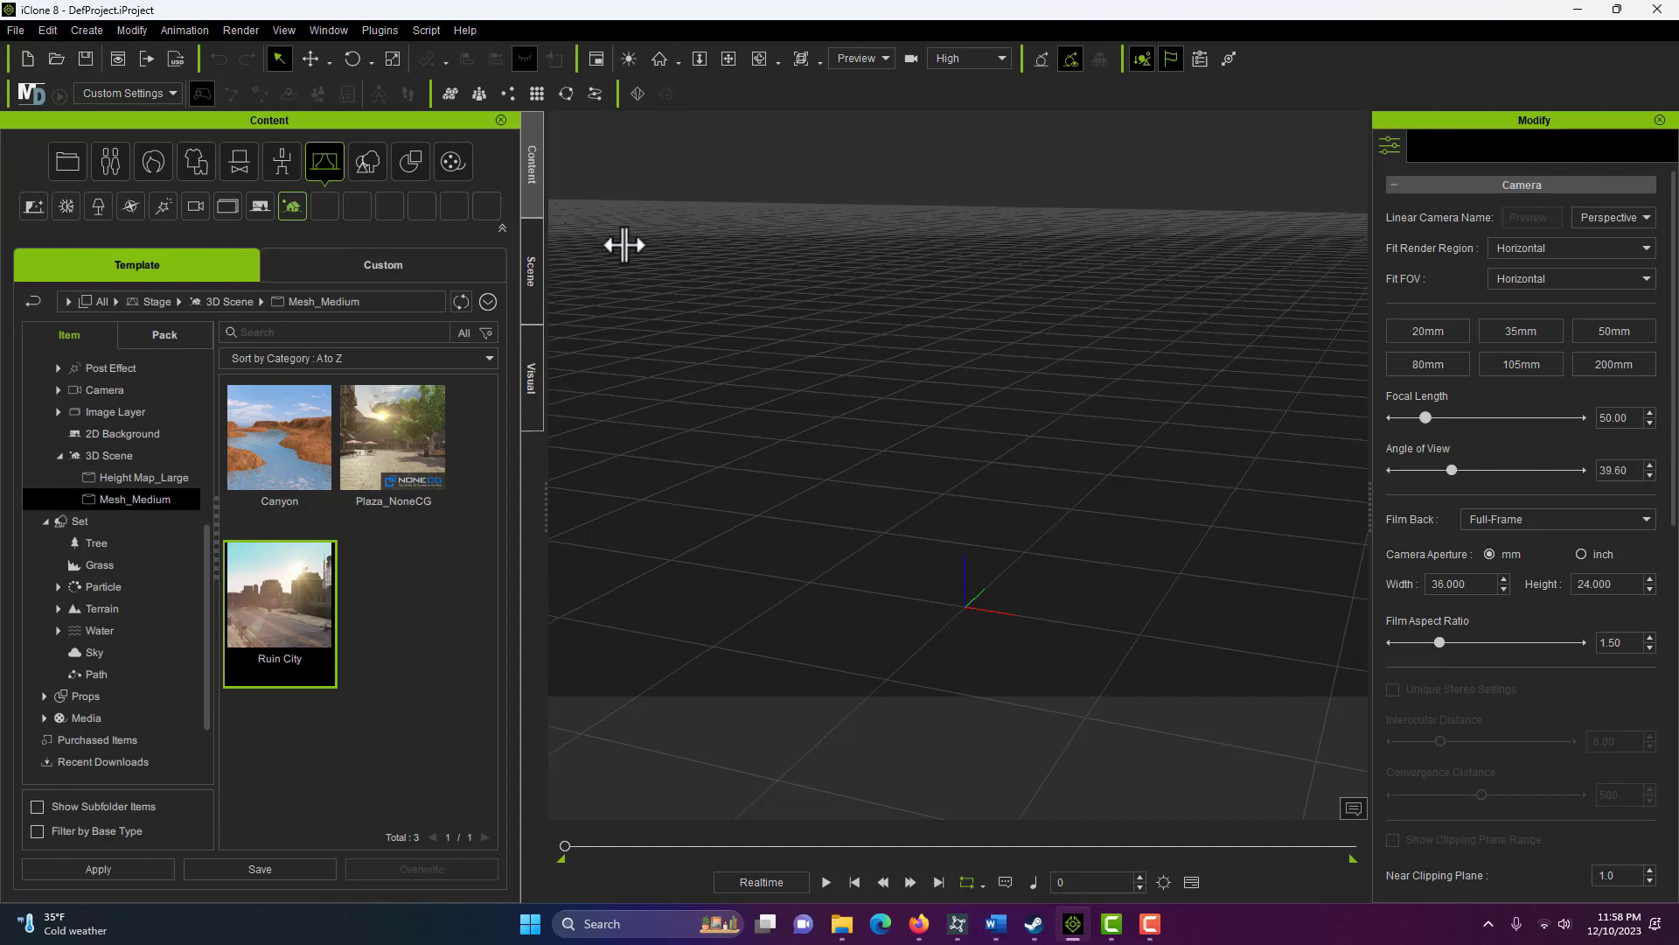
Close the Modify, Content, Scene and Visual panels to enlarge the viewport.
left_click(1659, 120)
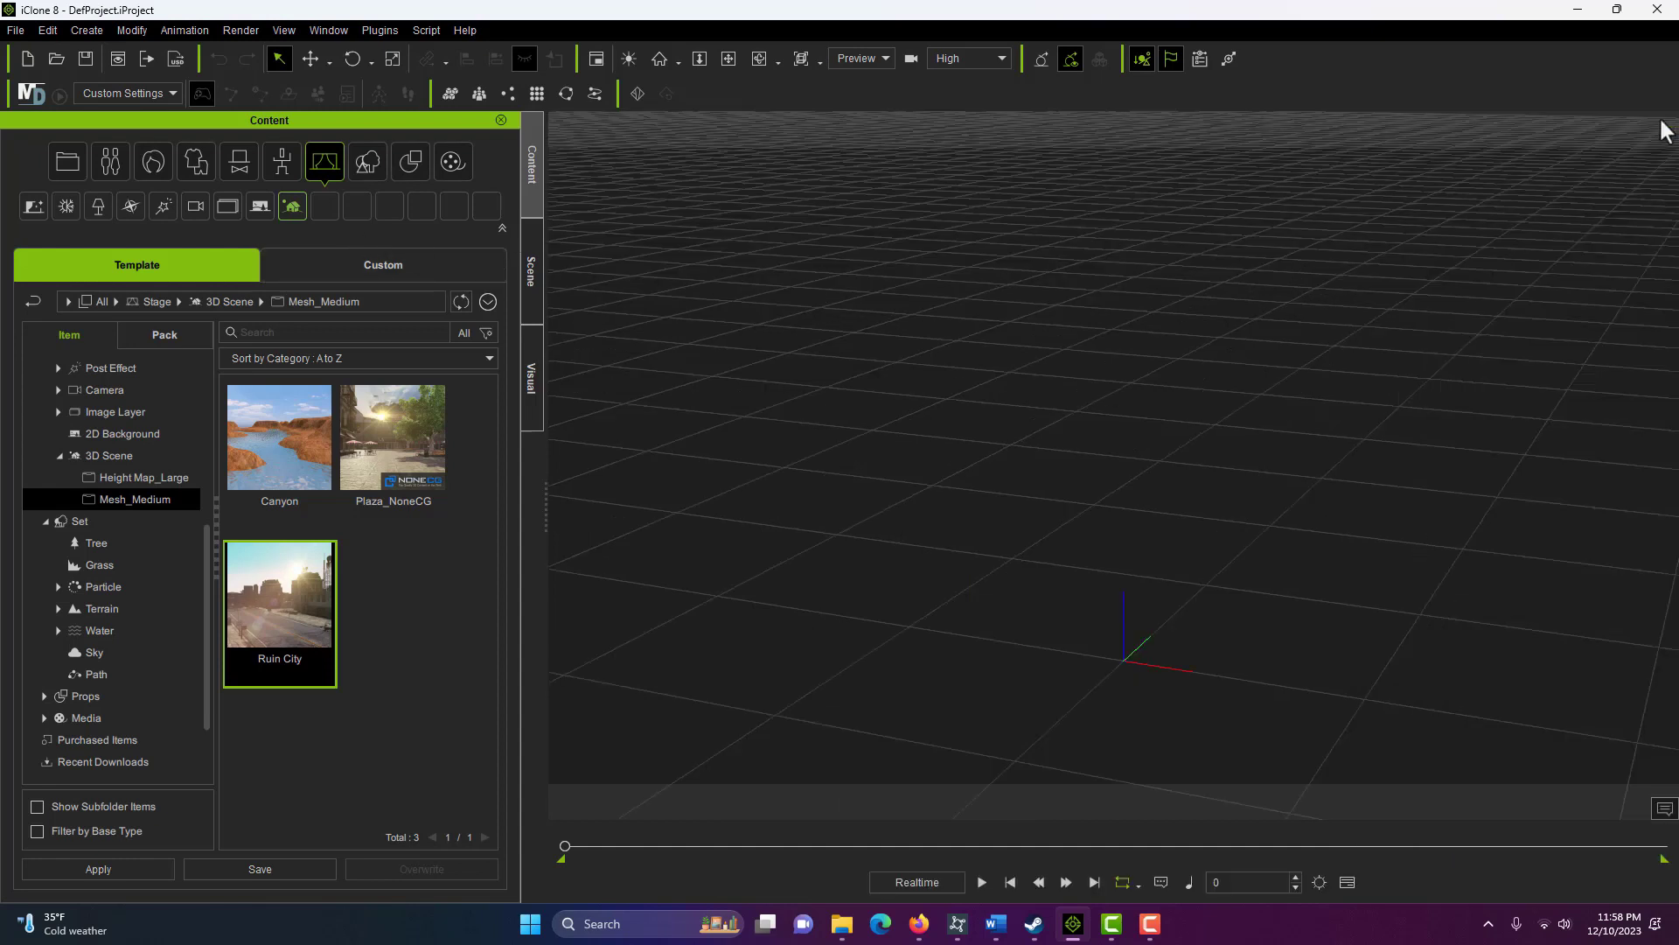
left_click(505, 121)
left_click(505, 119)
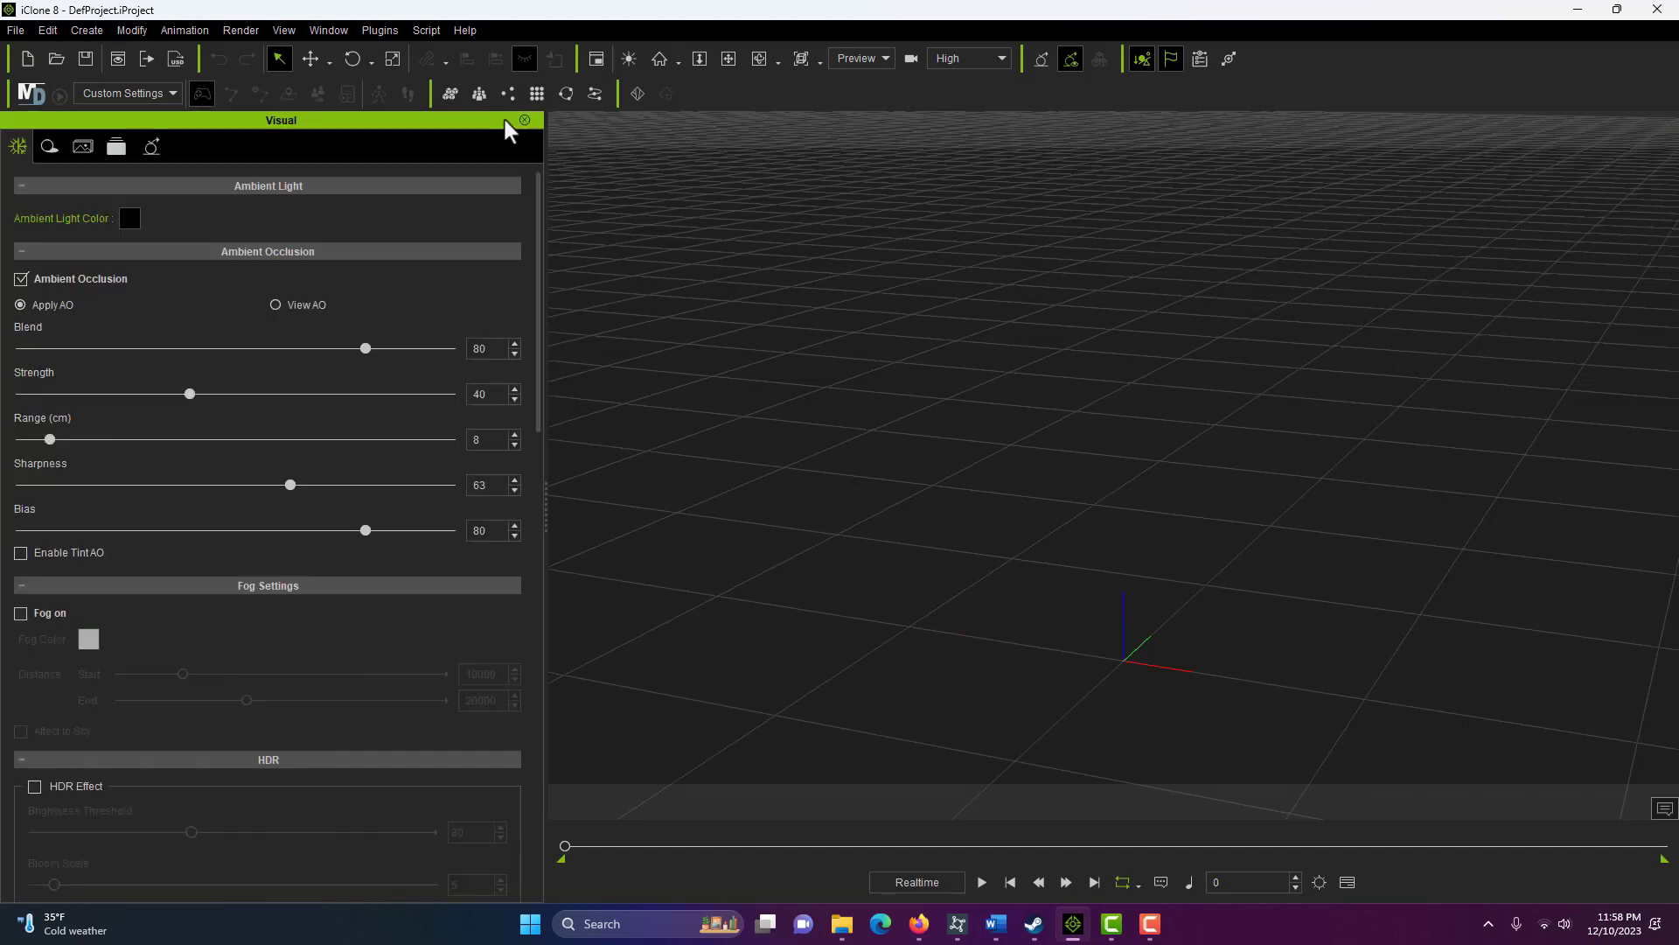
left_click(525, 120)
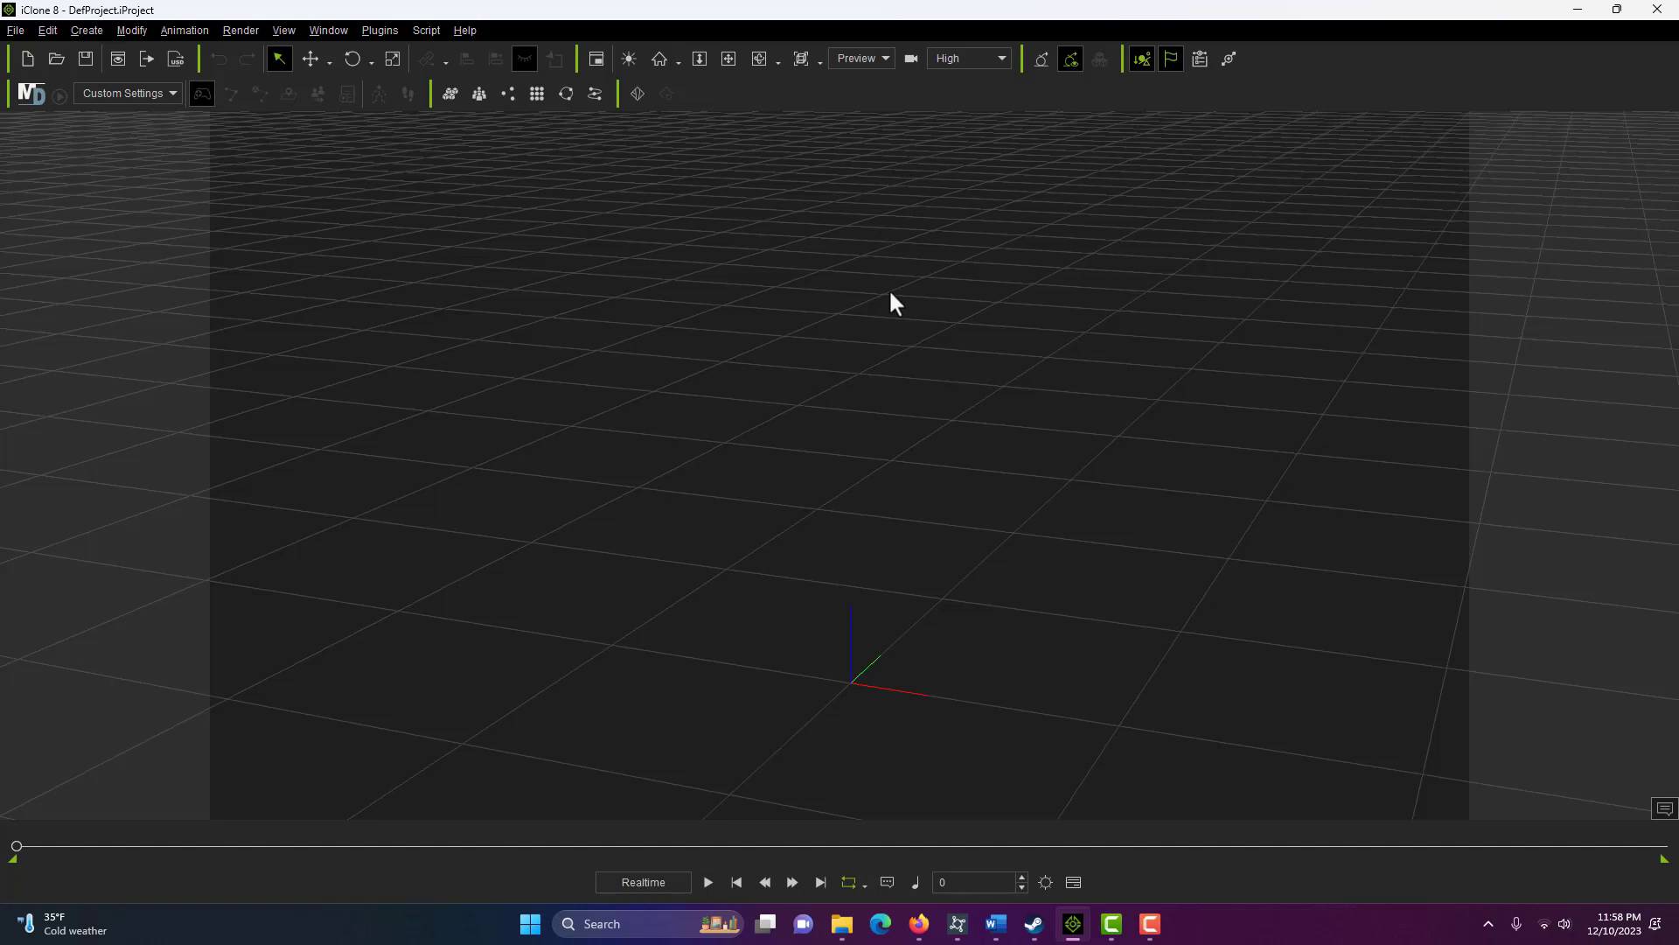
Import the Breathing Idle.fbx character from the Downloads folder into the empty scene.
right_click_drag(890, 294, 885, 191)
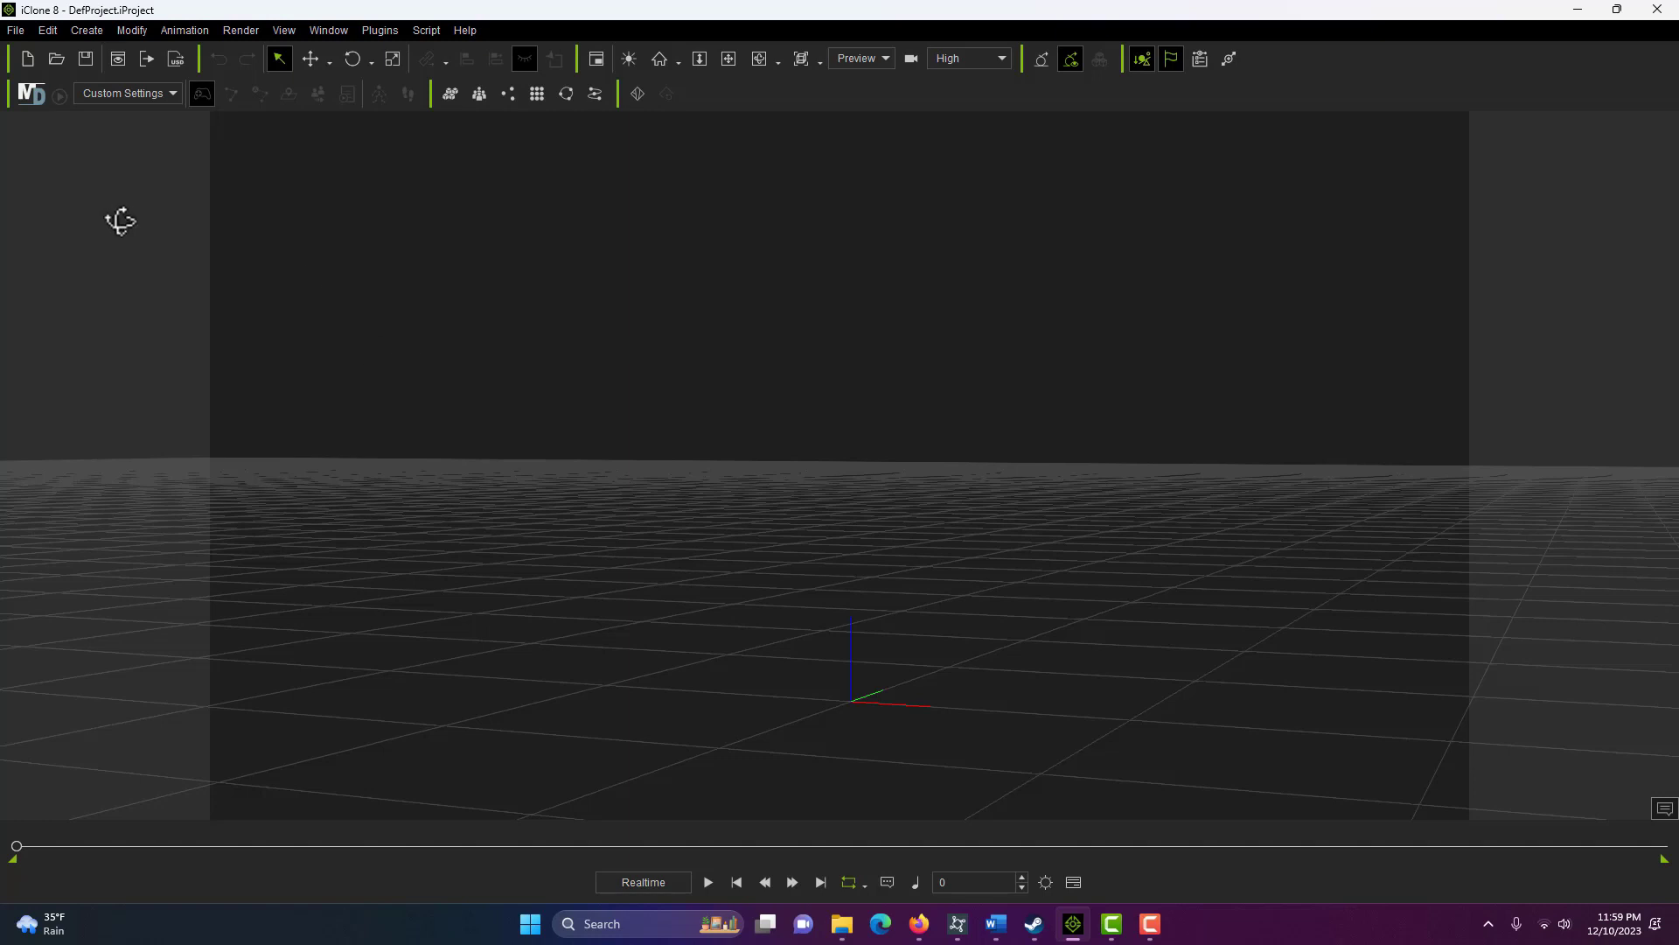
left_click(12, 33)
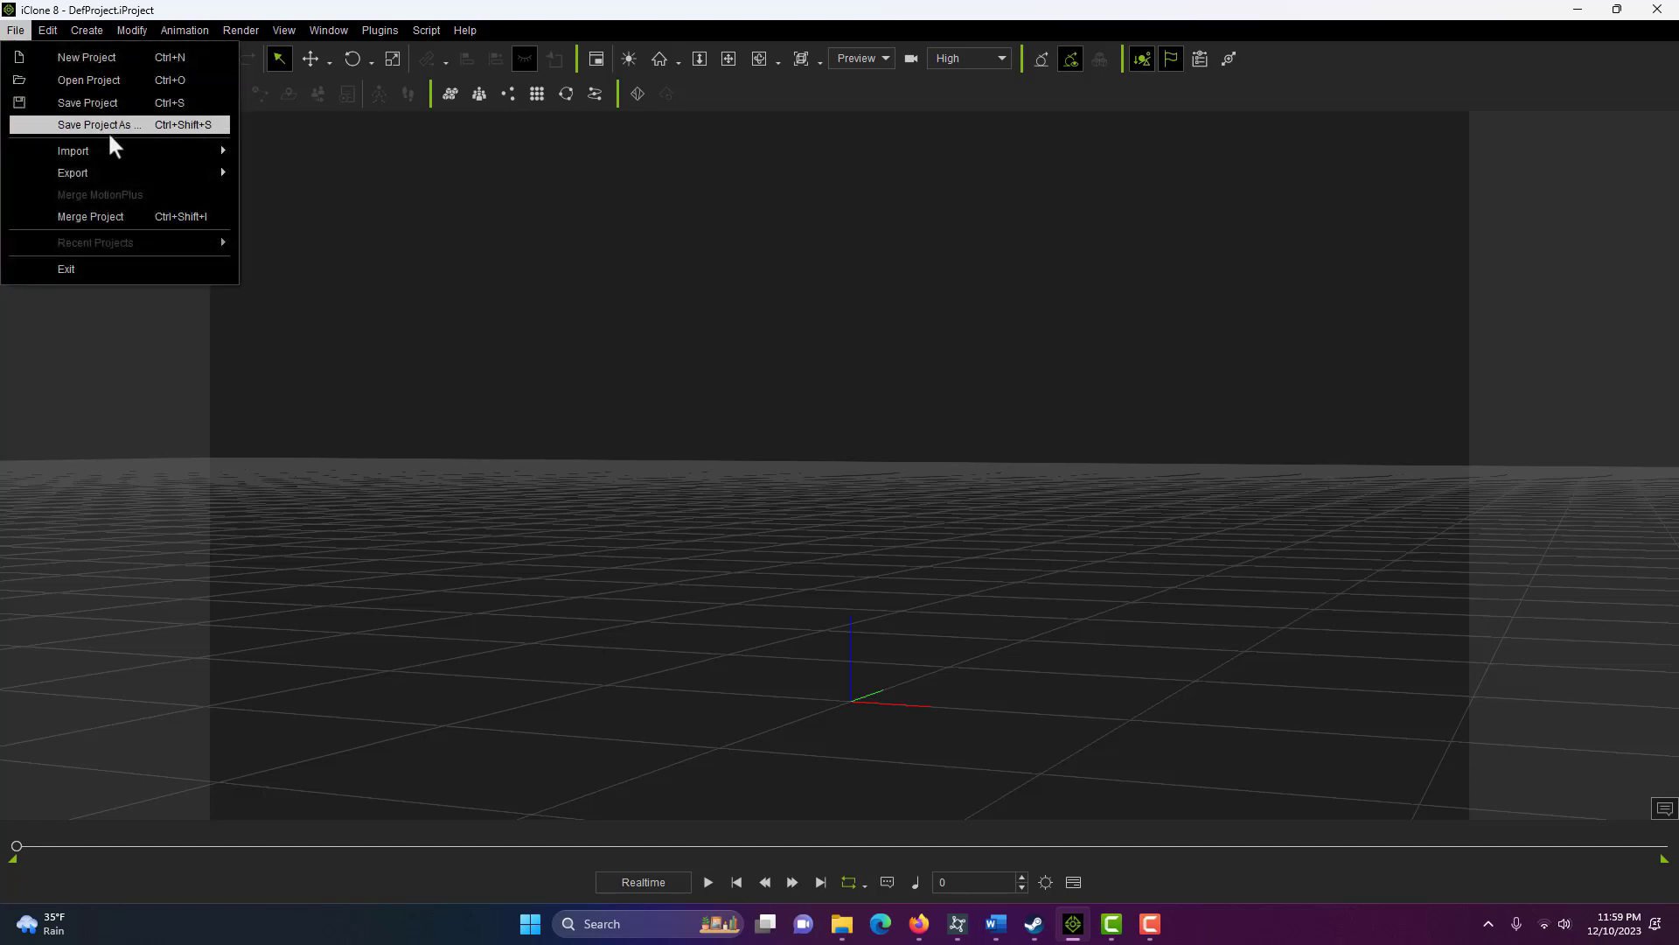
mouse_move(117, 149)
left_click(348, 154)
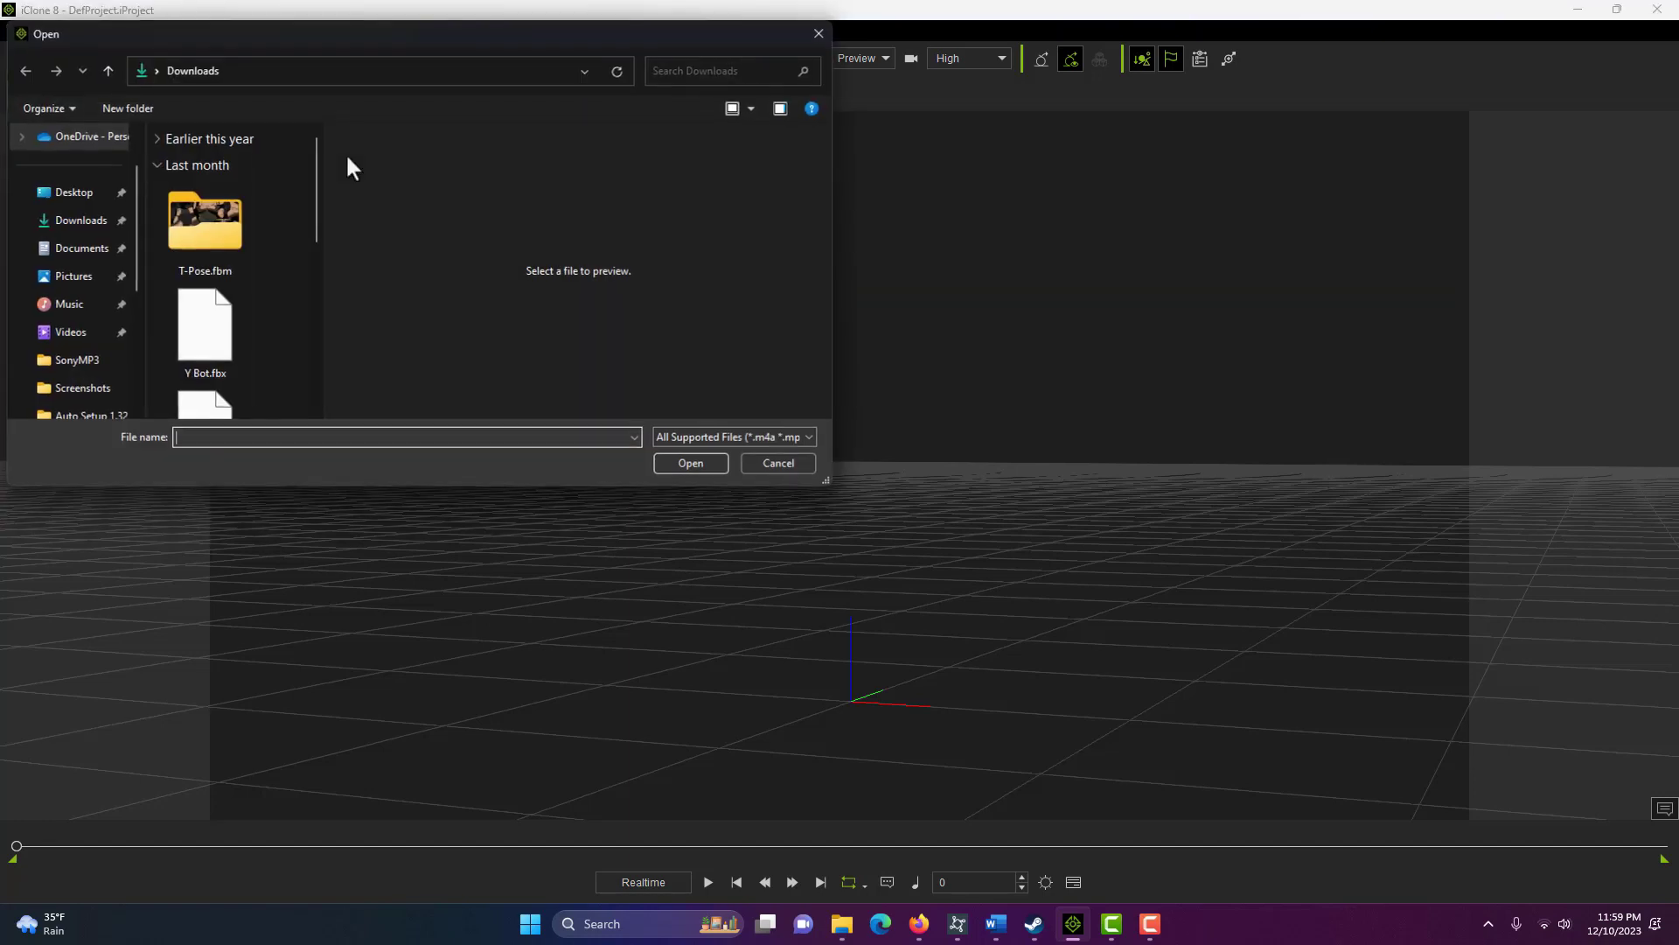
scroll(227, 361, "down", 2)
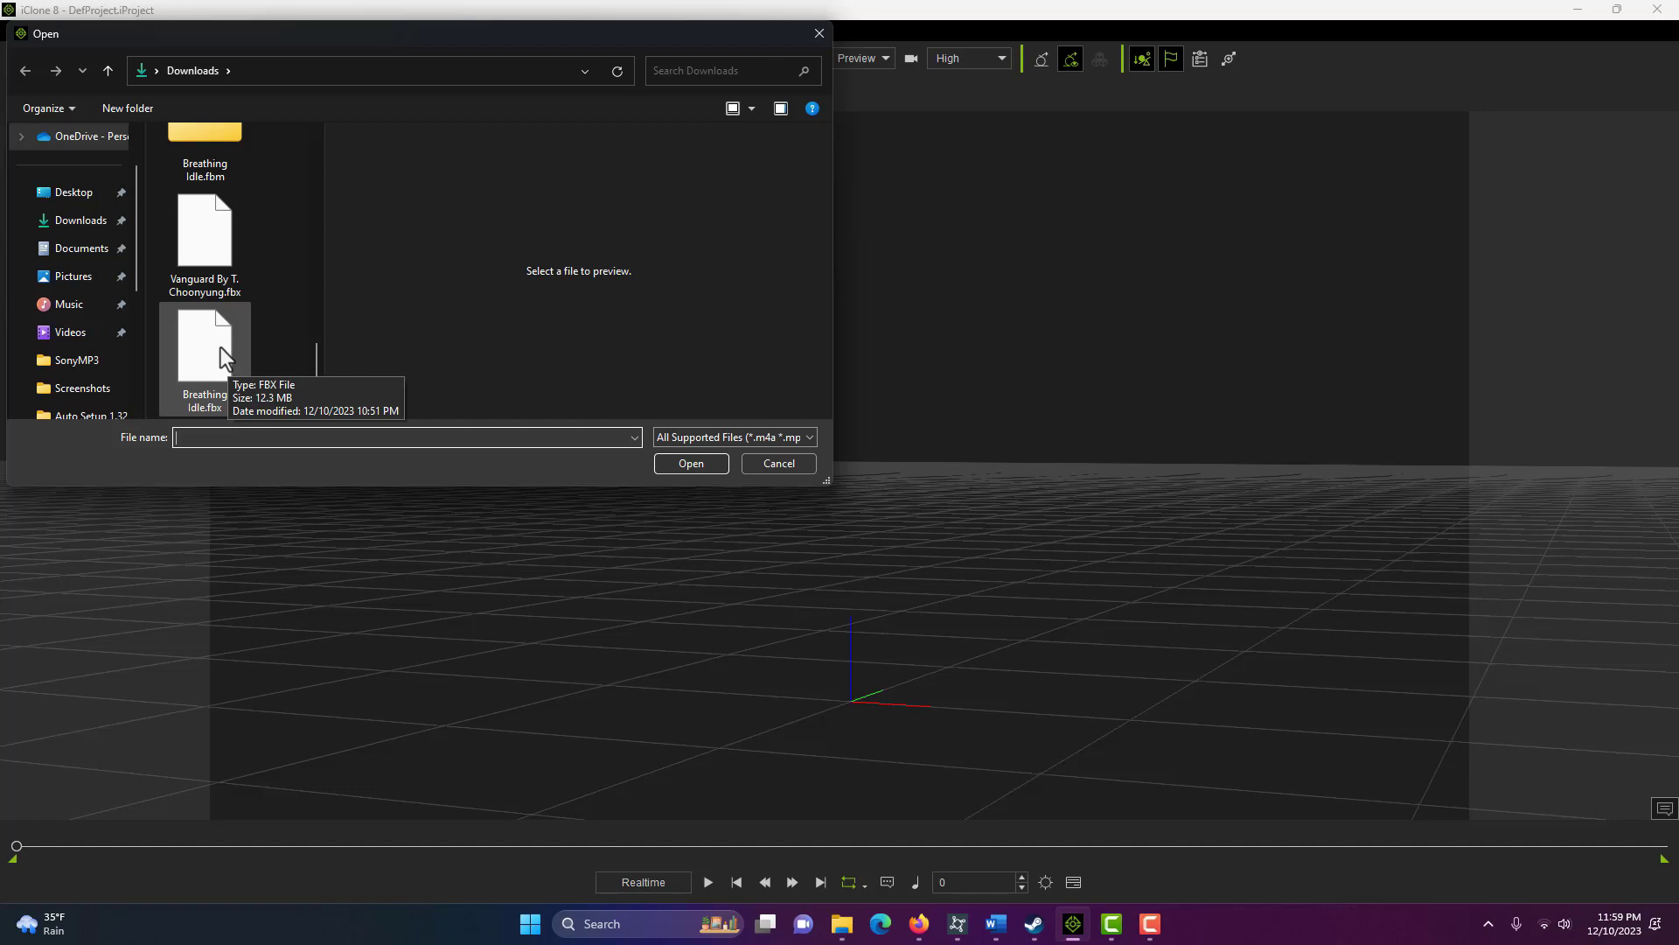
left_click(221, 348)
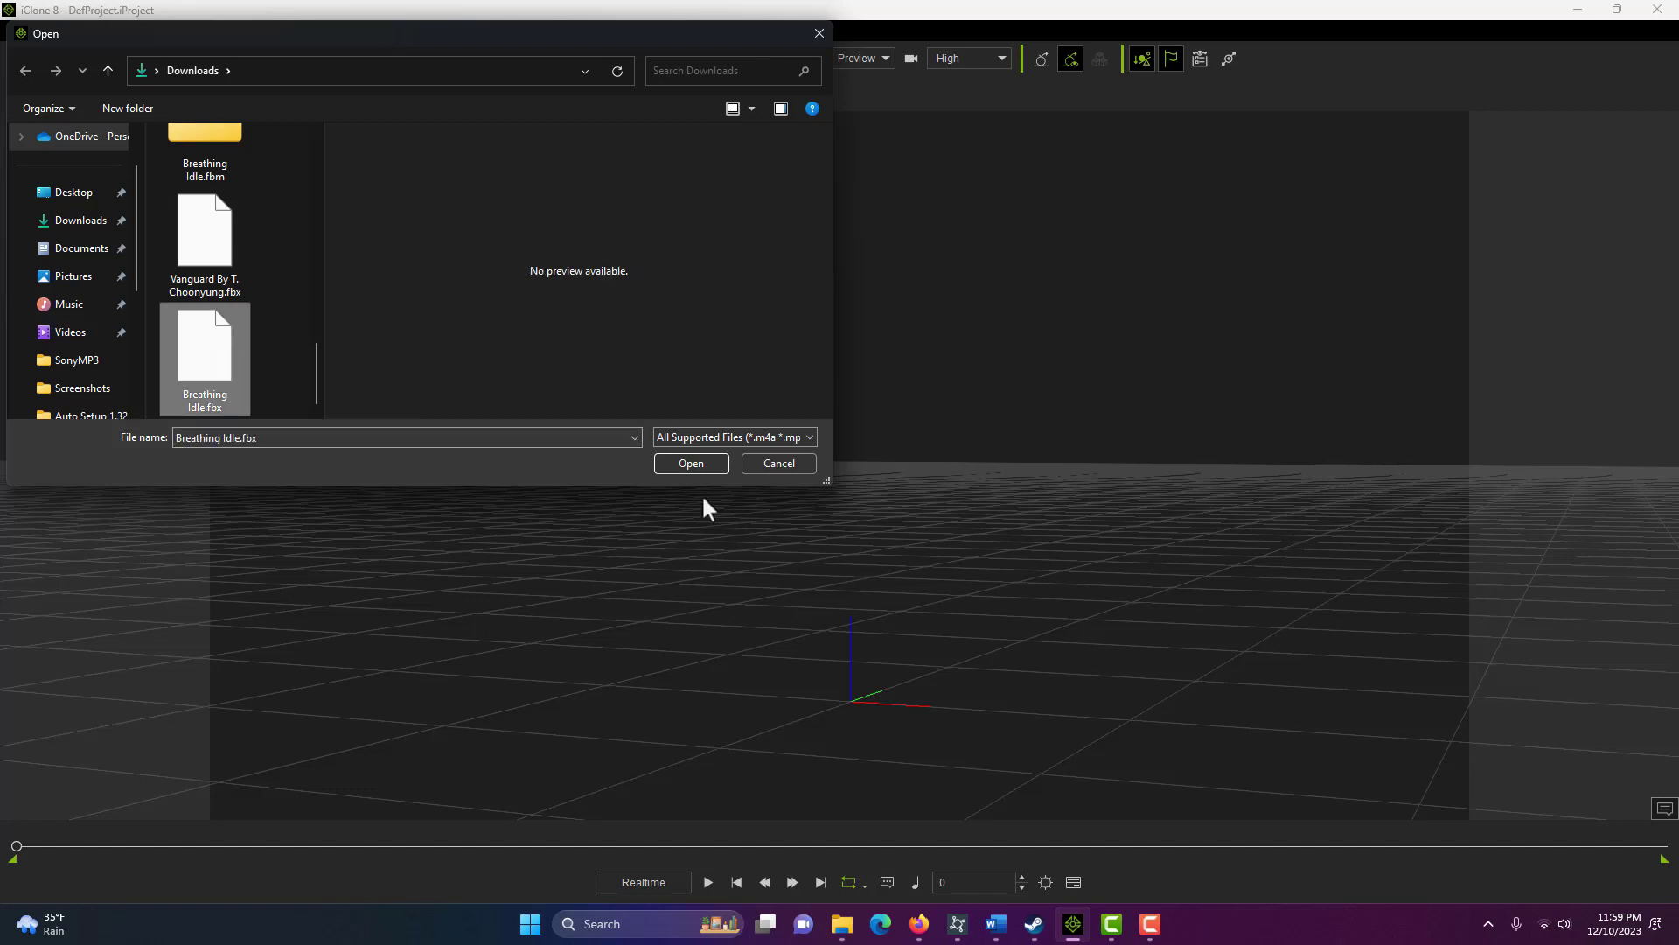
left_click(703, 466)
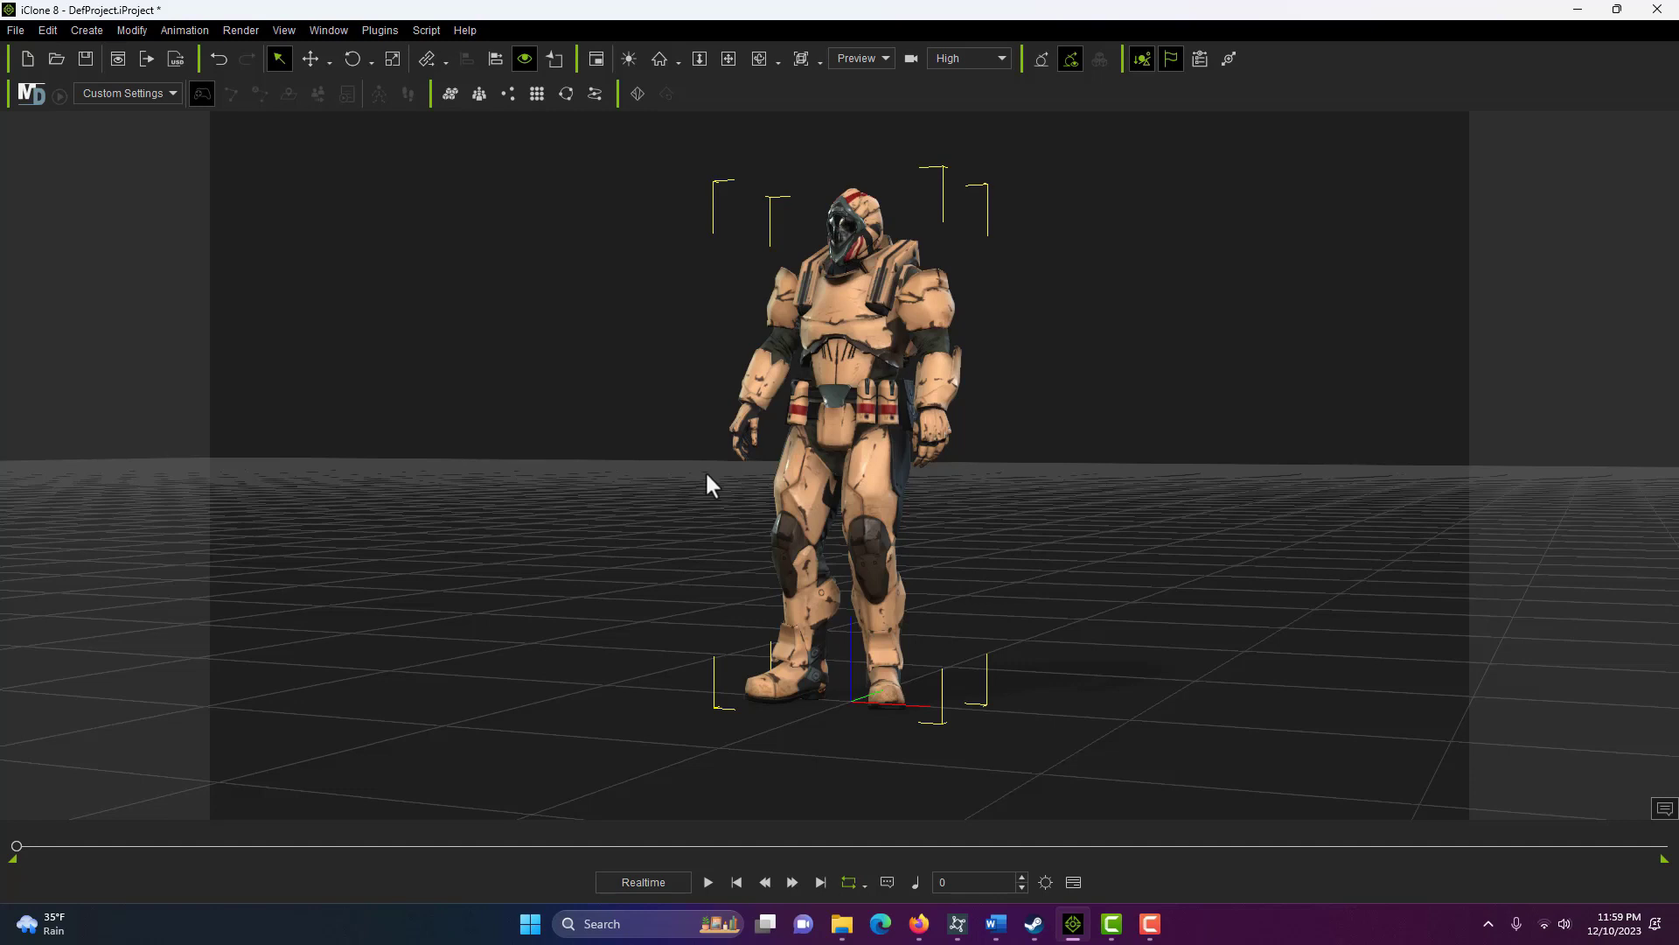
Play and stop the imported character's idle animation, and view the character centred from the front.
left_click(702, 885)
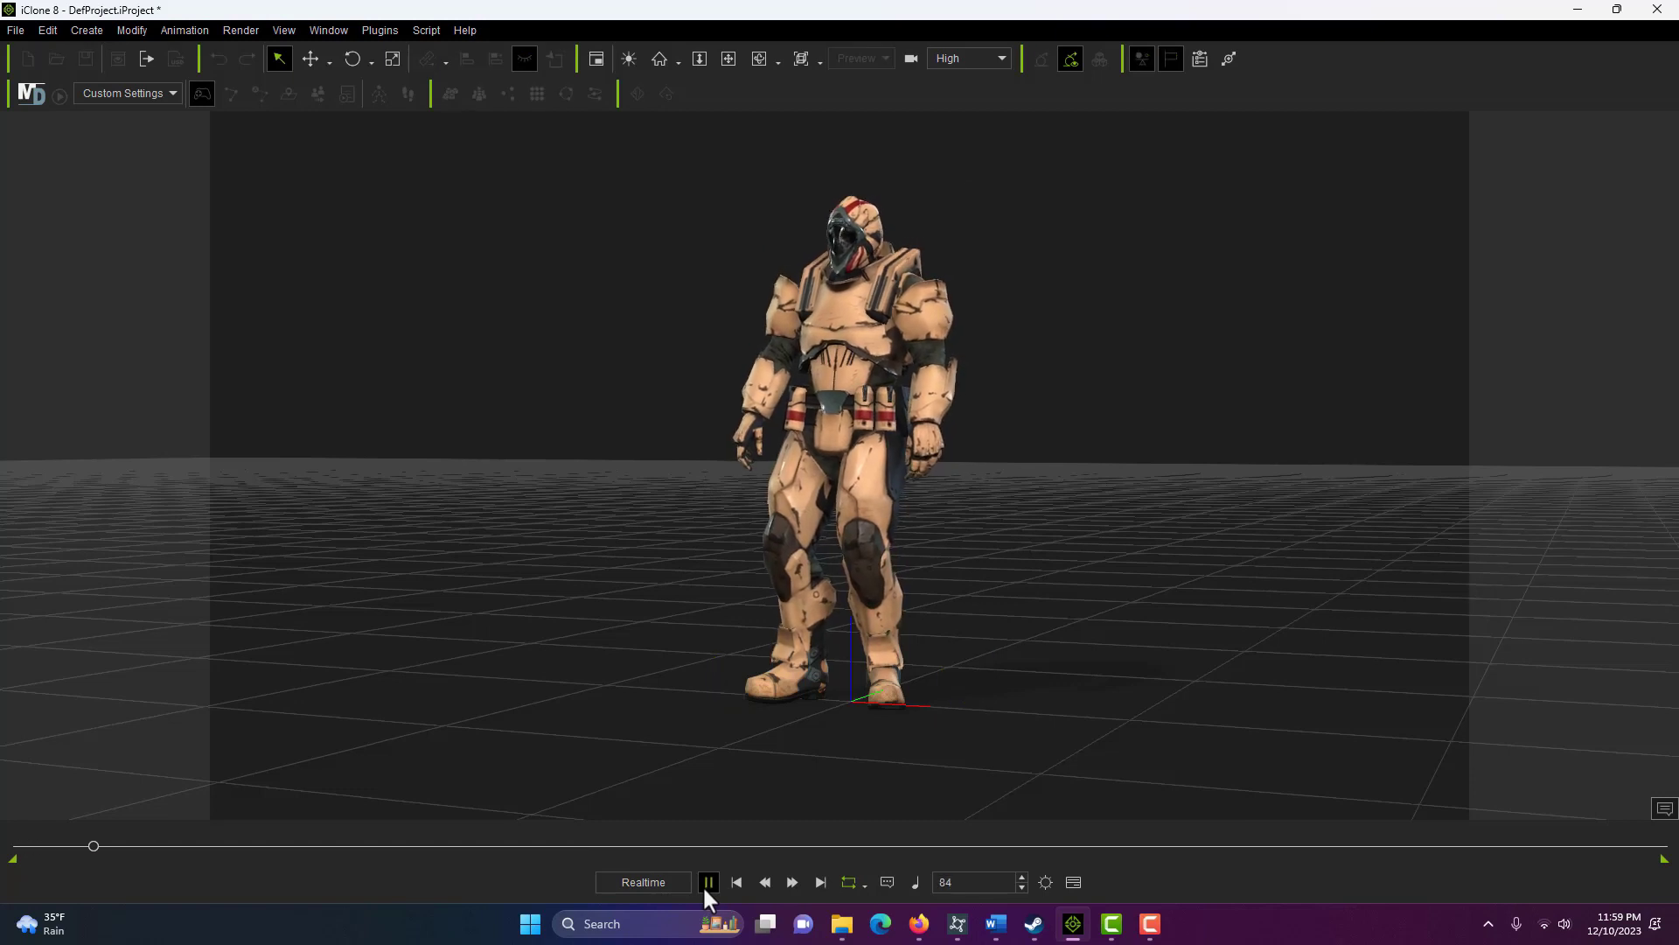
left_click(705, 880)
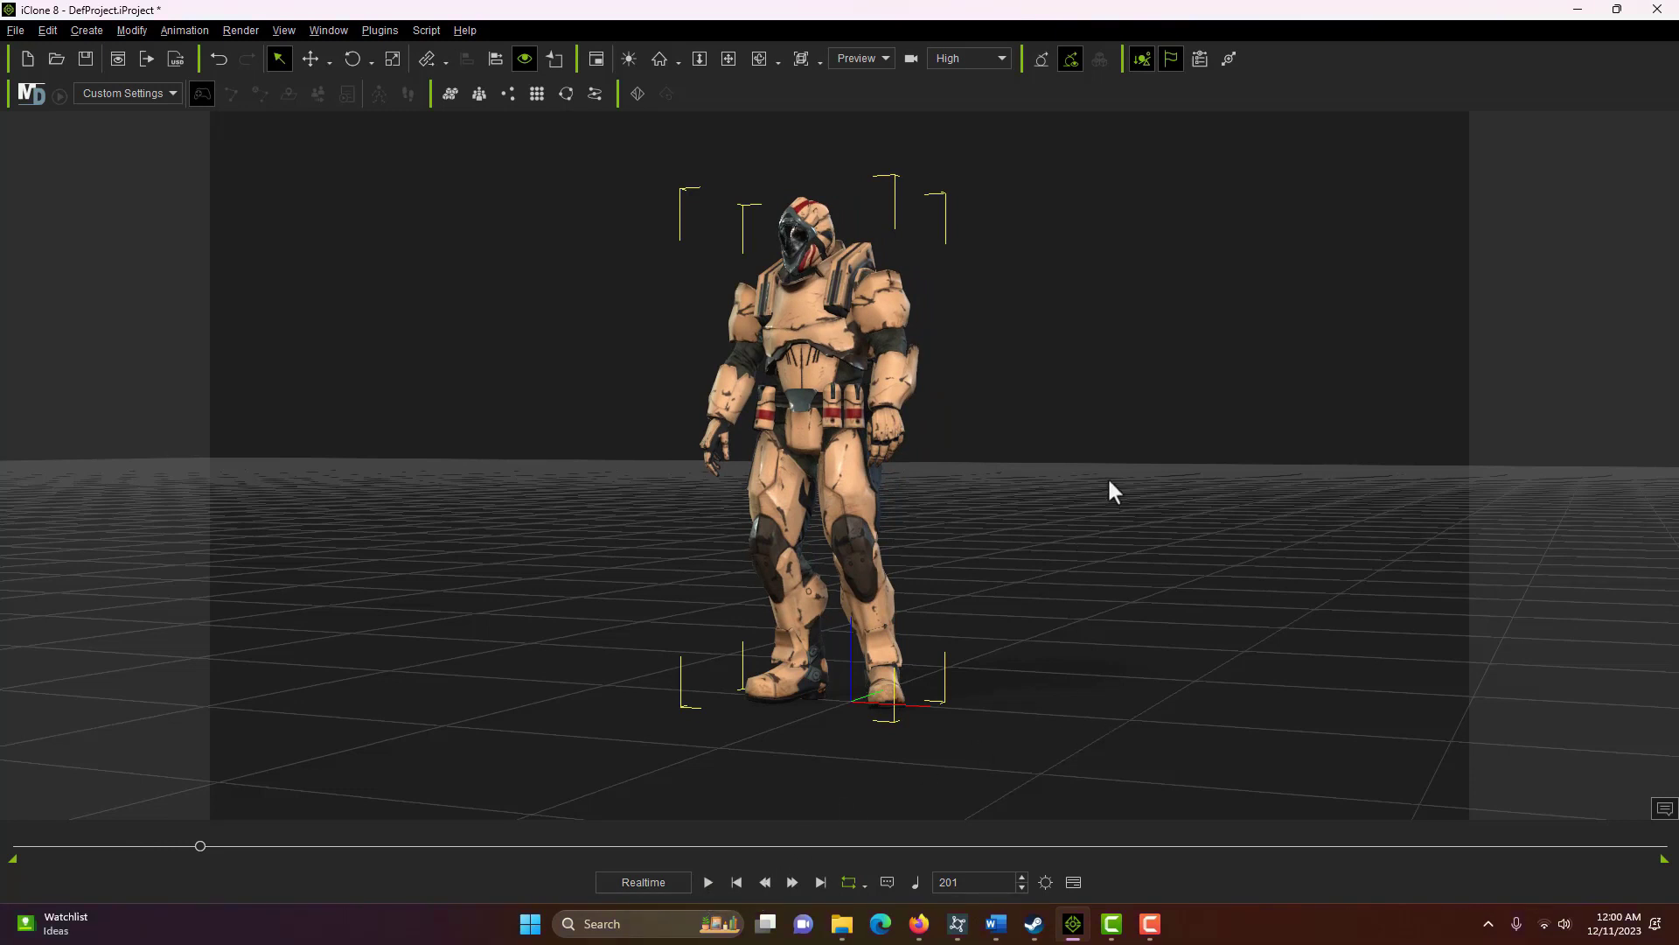
right_click_drag(1109, 481, 953, 454)
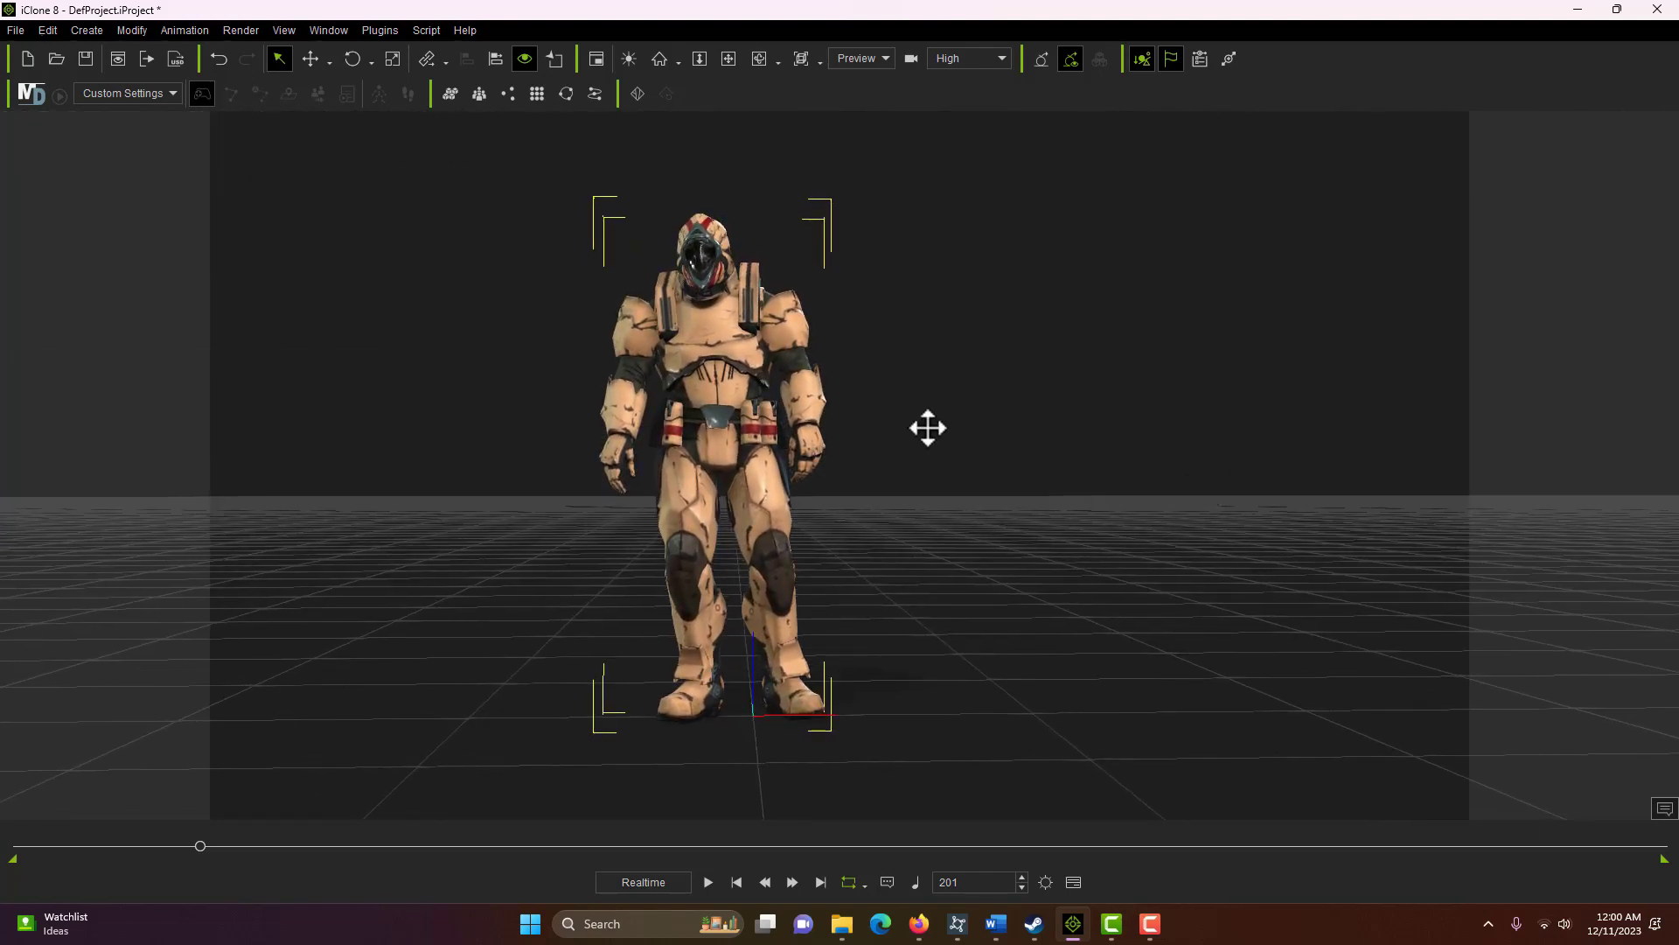
middle_click_drag(928, 428, 1037, 430)
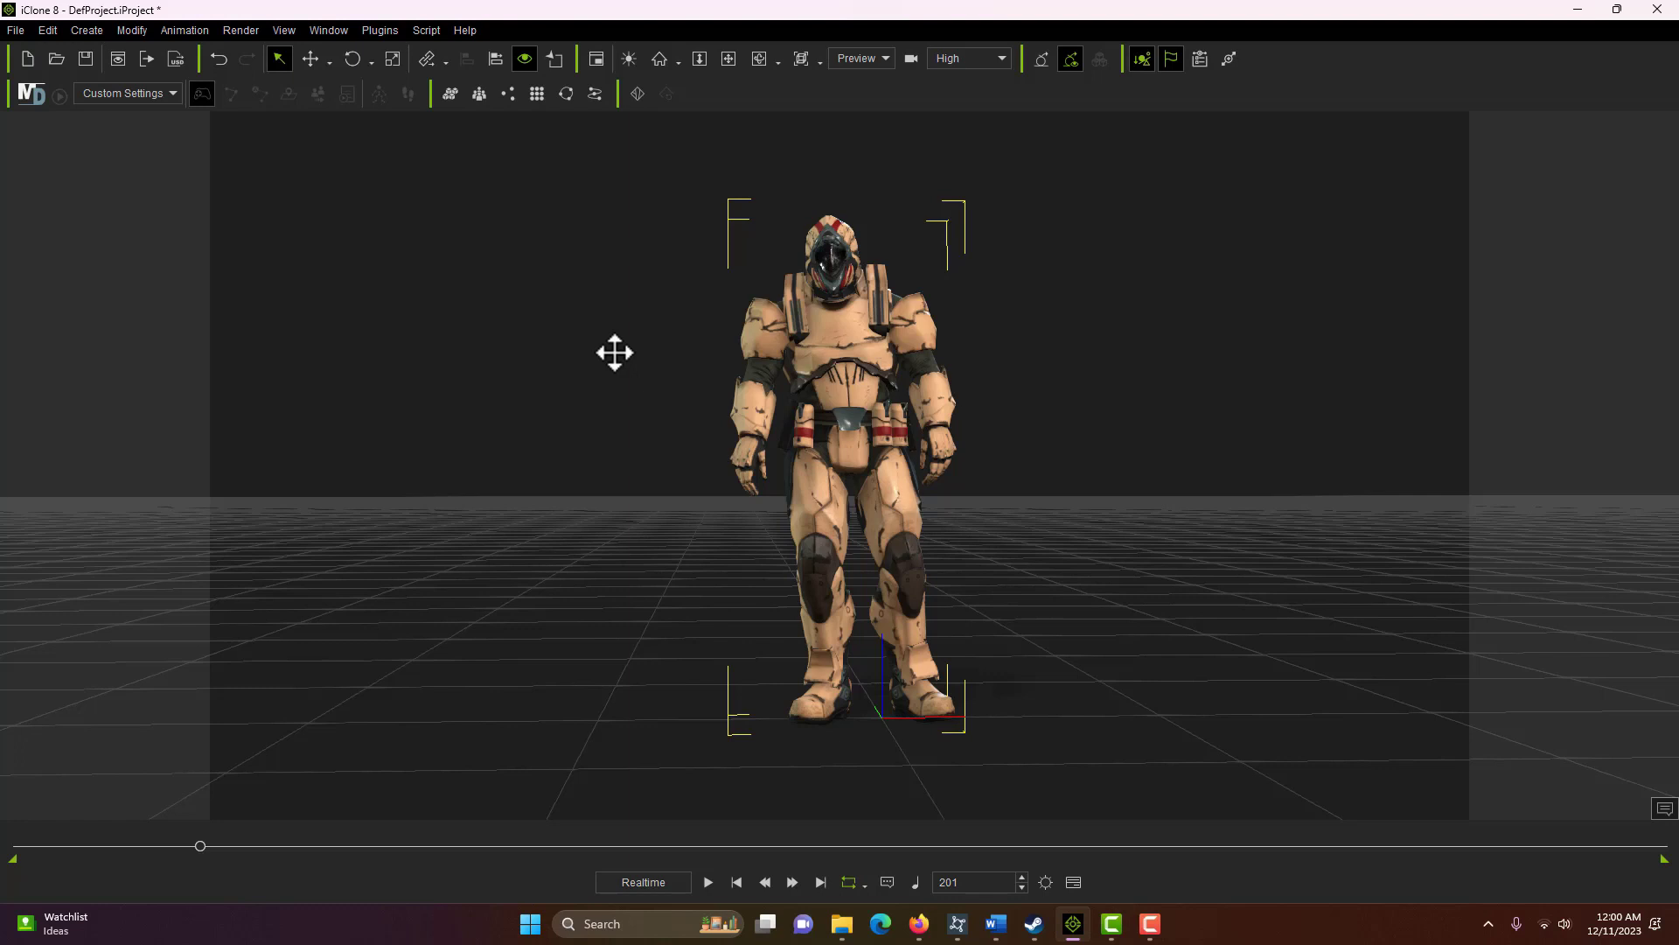
Bring back the side panels by switching to the Standard workspace layout.
left_click(329, 31)
mouse_move(411, 56)
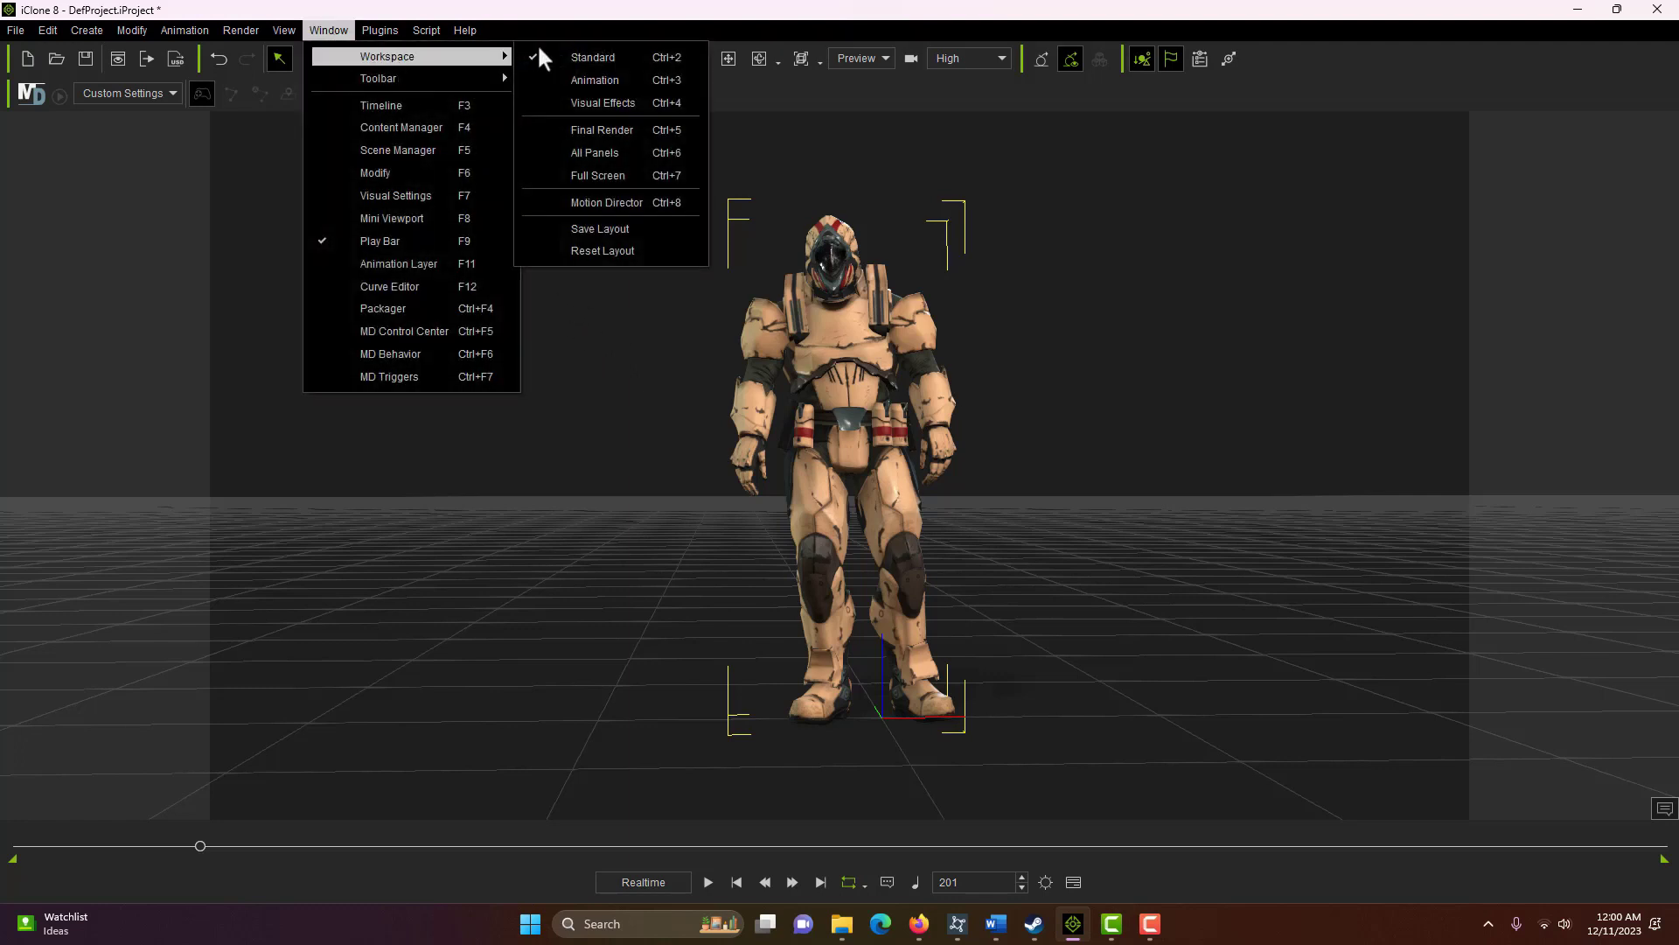
left_click(611, 63)
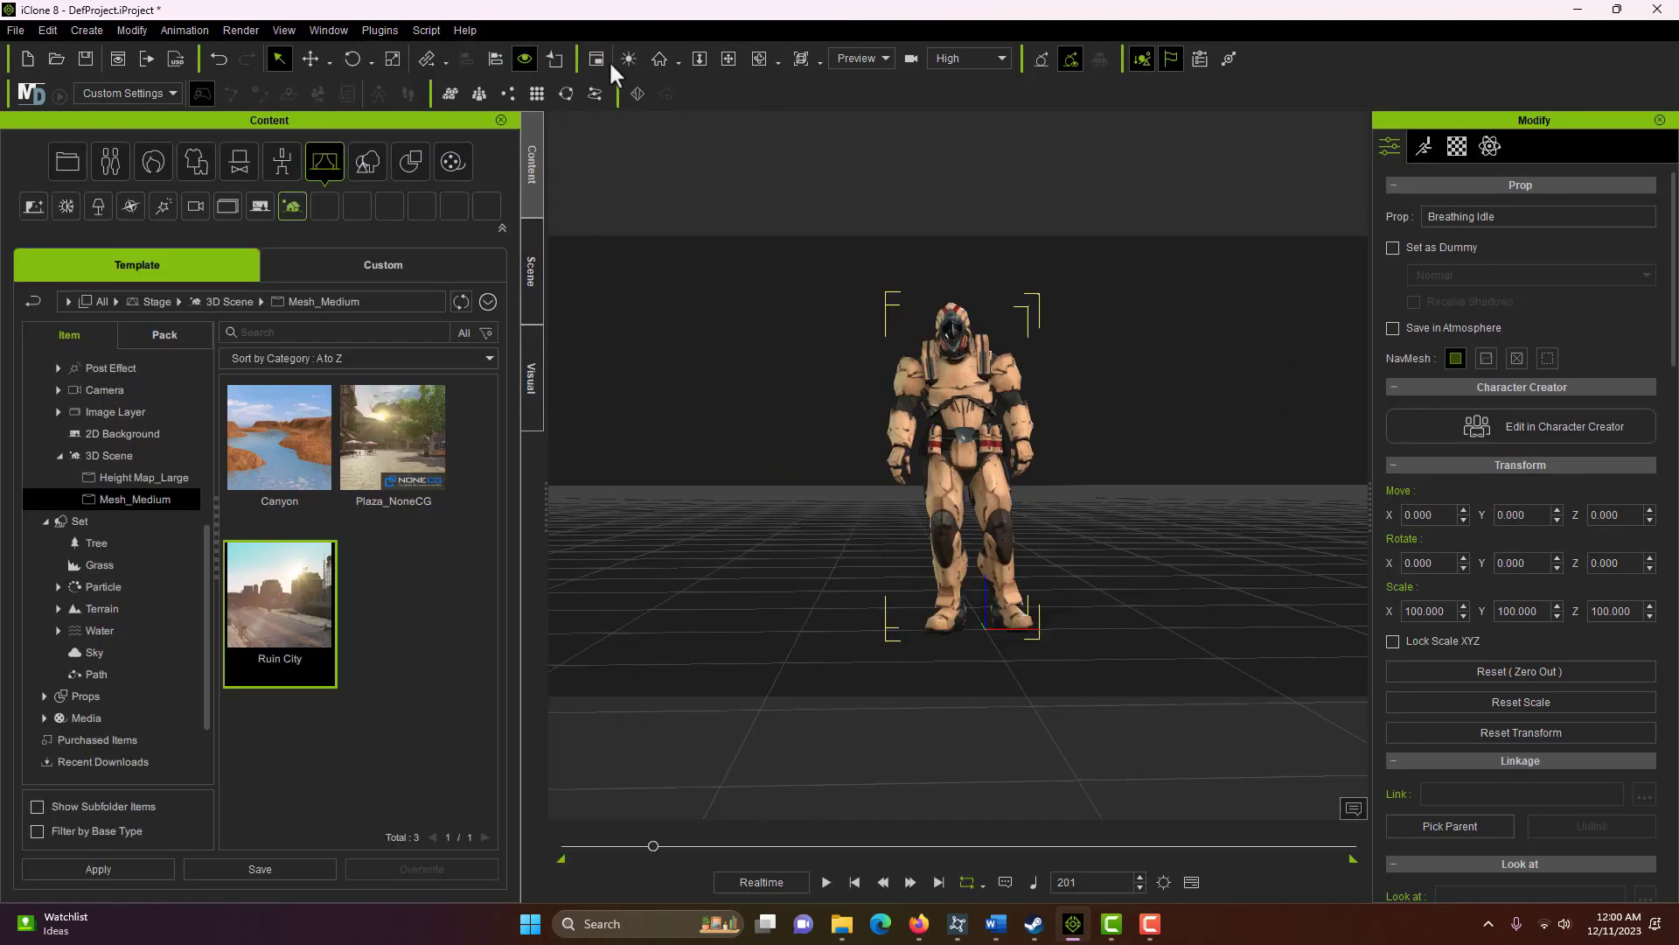
Deactivate the Key, Side and Back lights in the scene list, and show the Sky briefly before hiding it again.
left_click(532, 273)
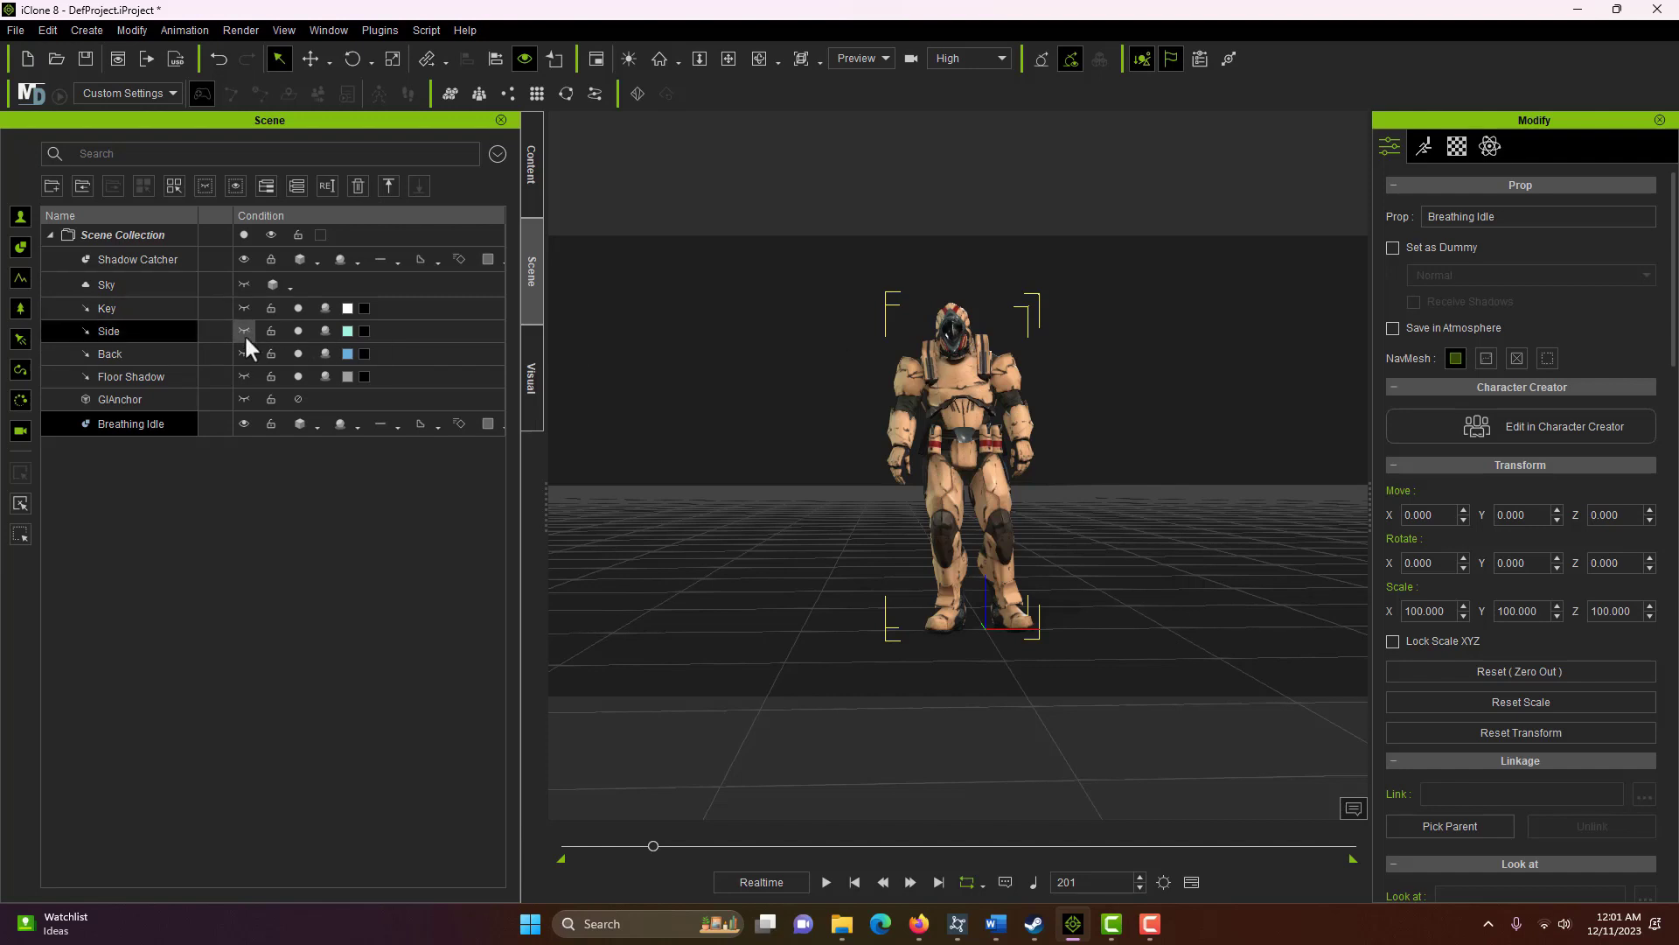
left_click(297, 308)
left_click(299, 331)
left_click(299, 353)
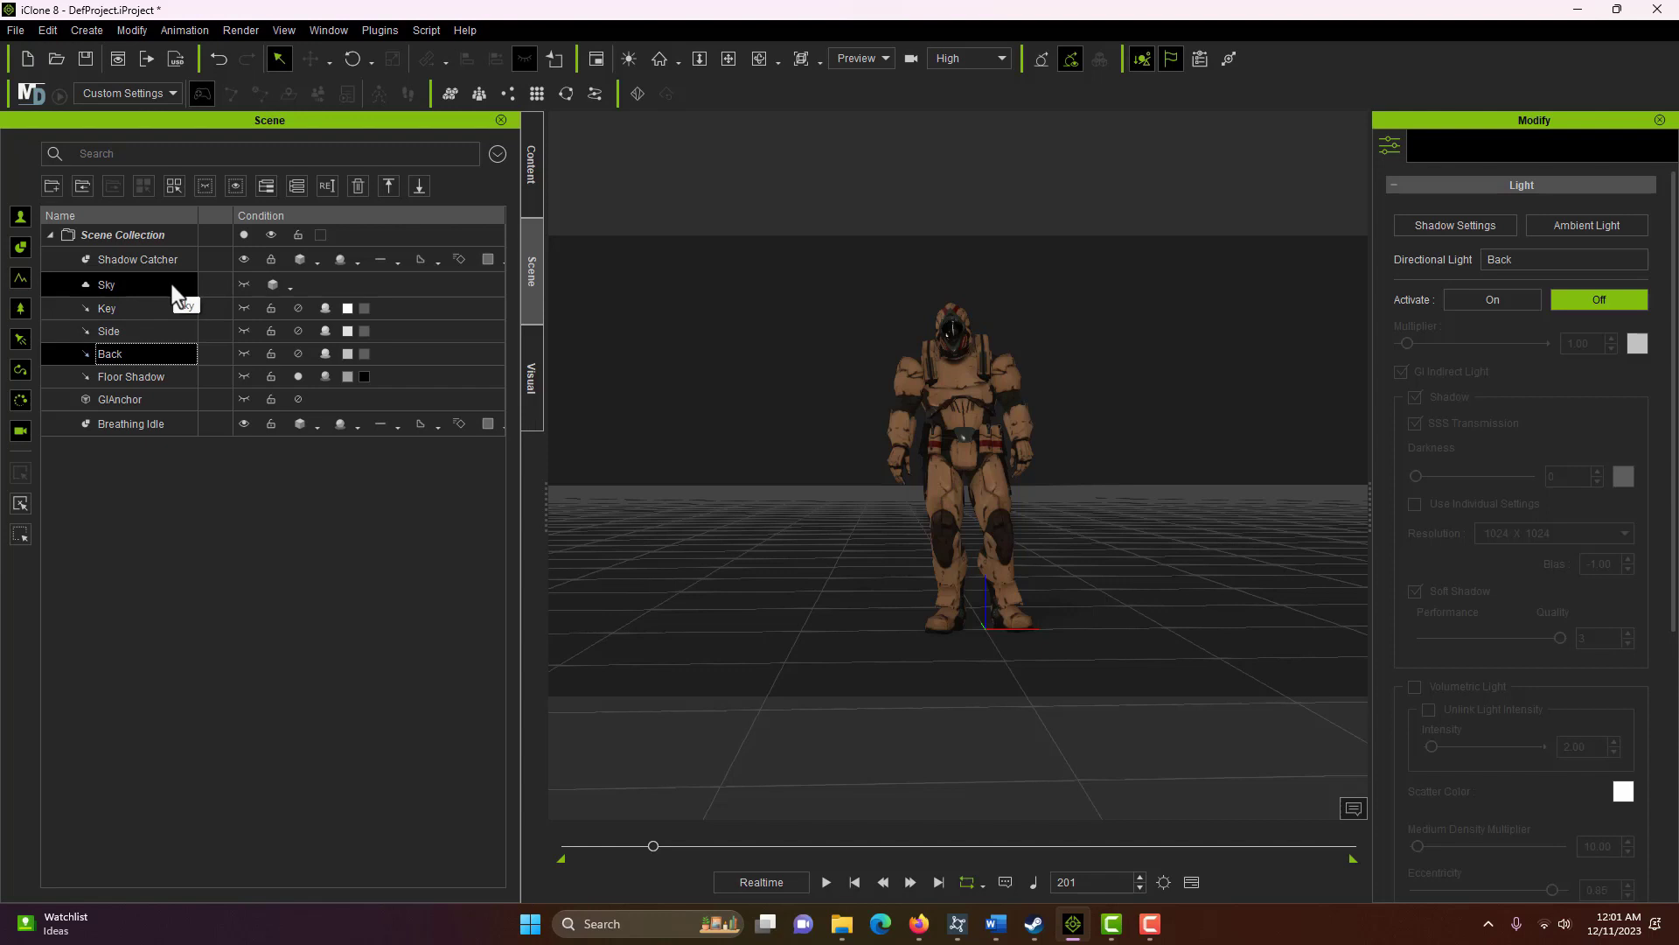
left_click(244, 284)
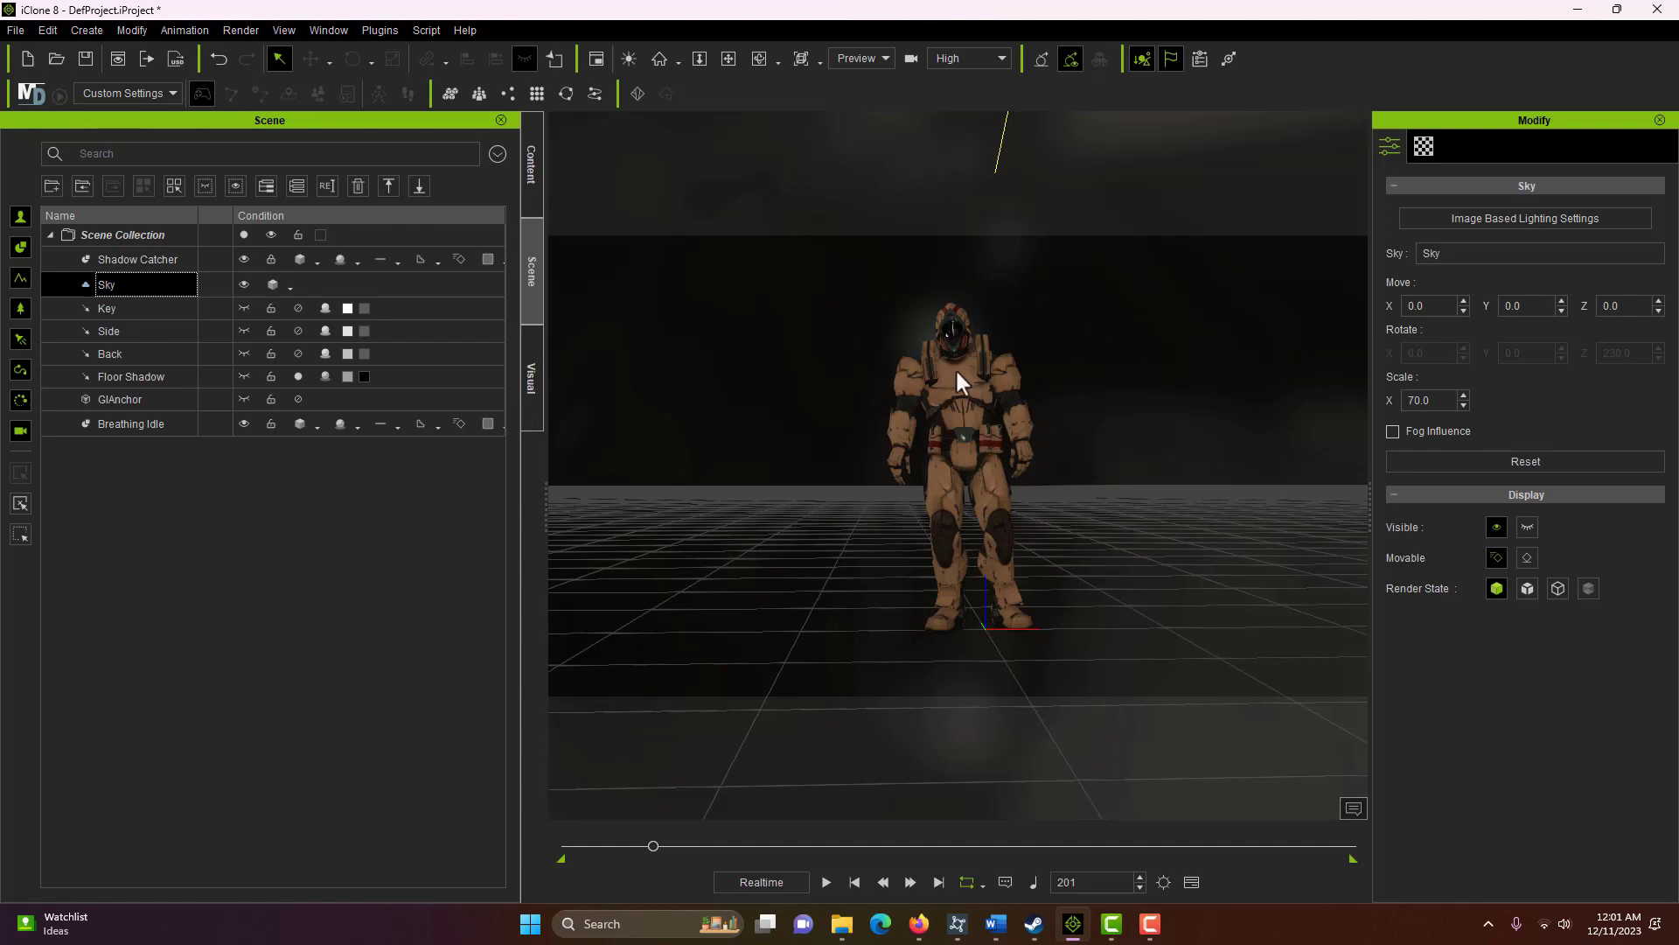
left_click(245, 284)
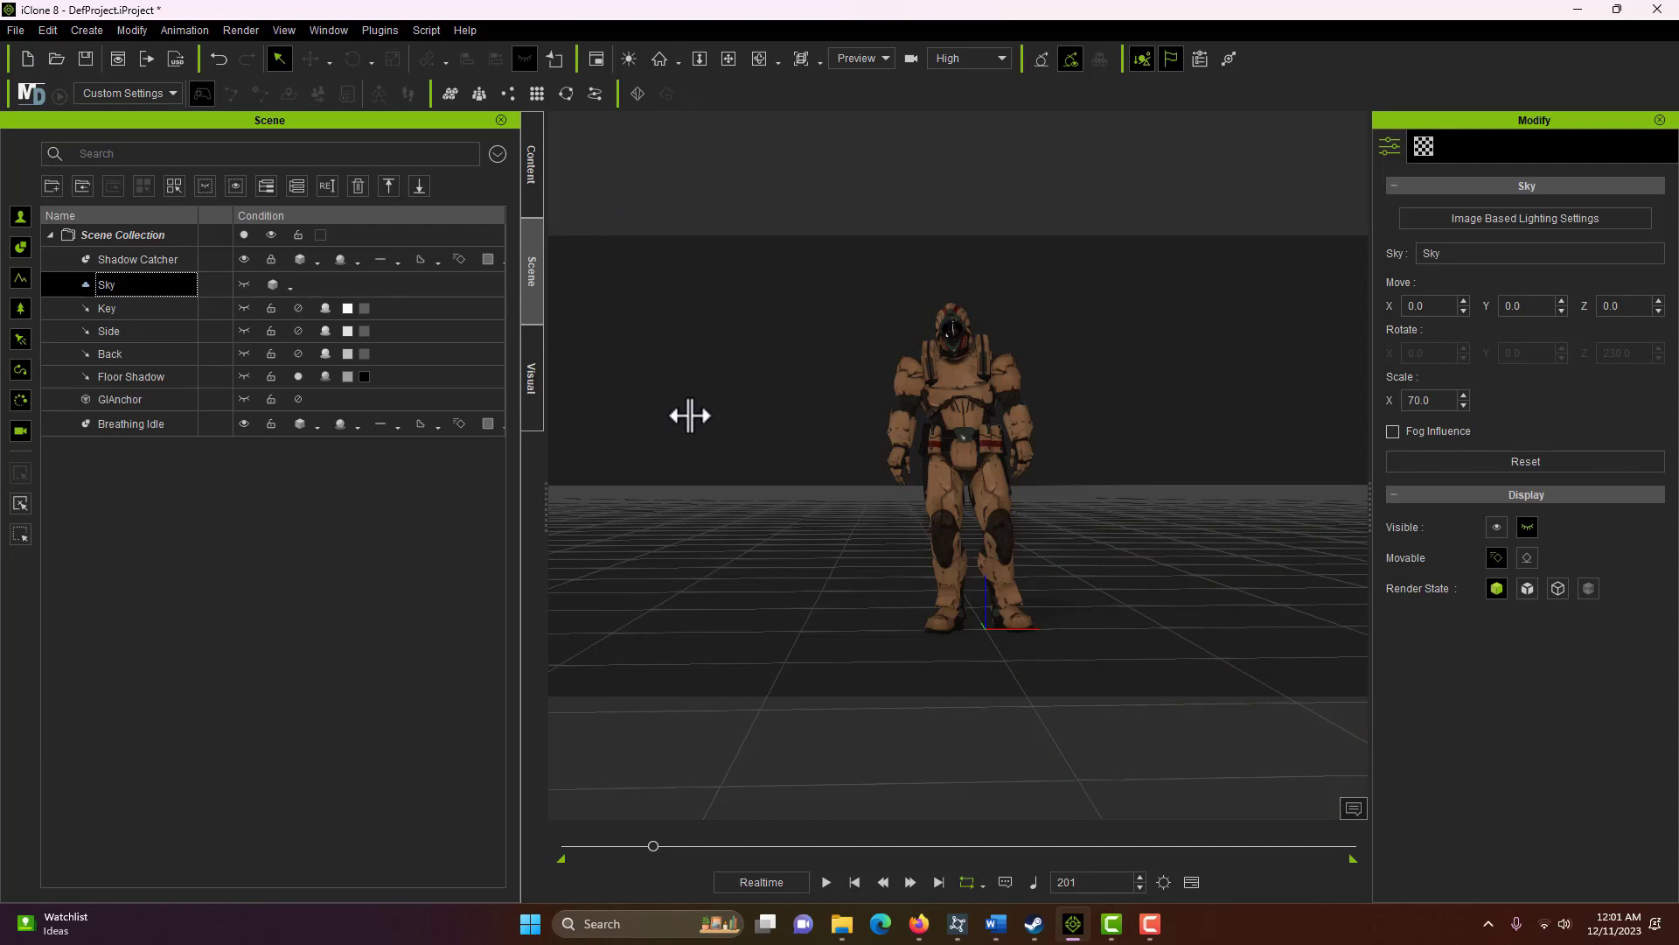
Load the Ruin City environment from the Mesh_Medium 3D scene templates.
left_click(532, 170)
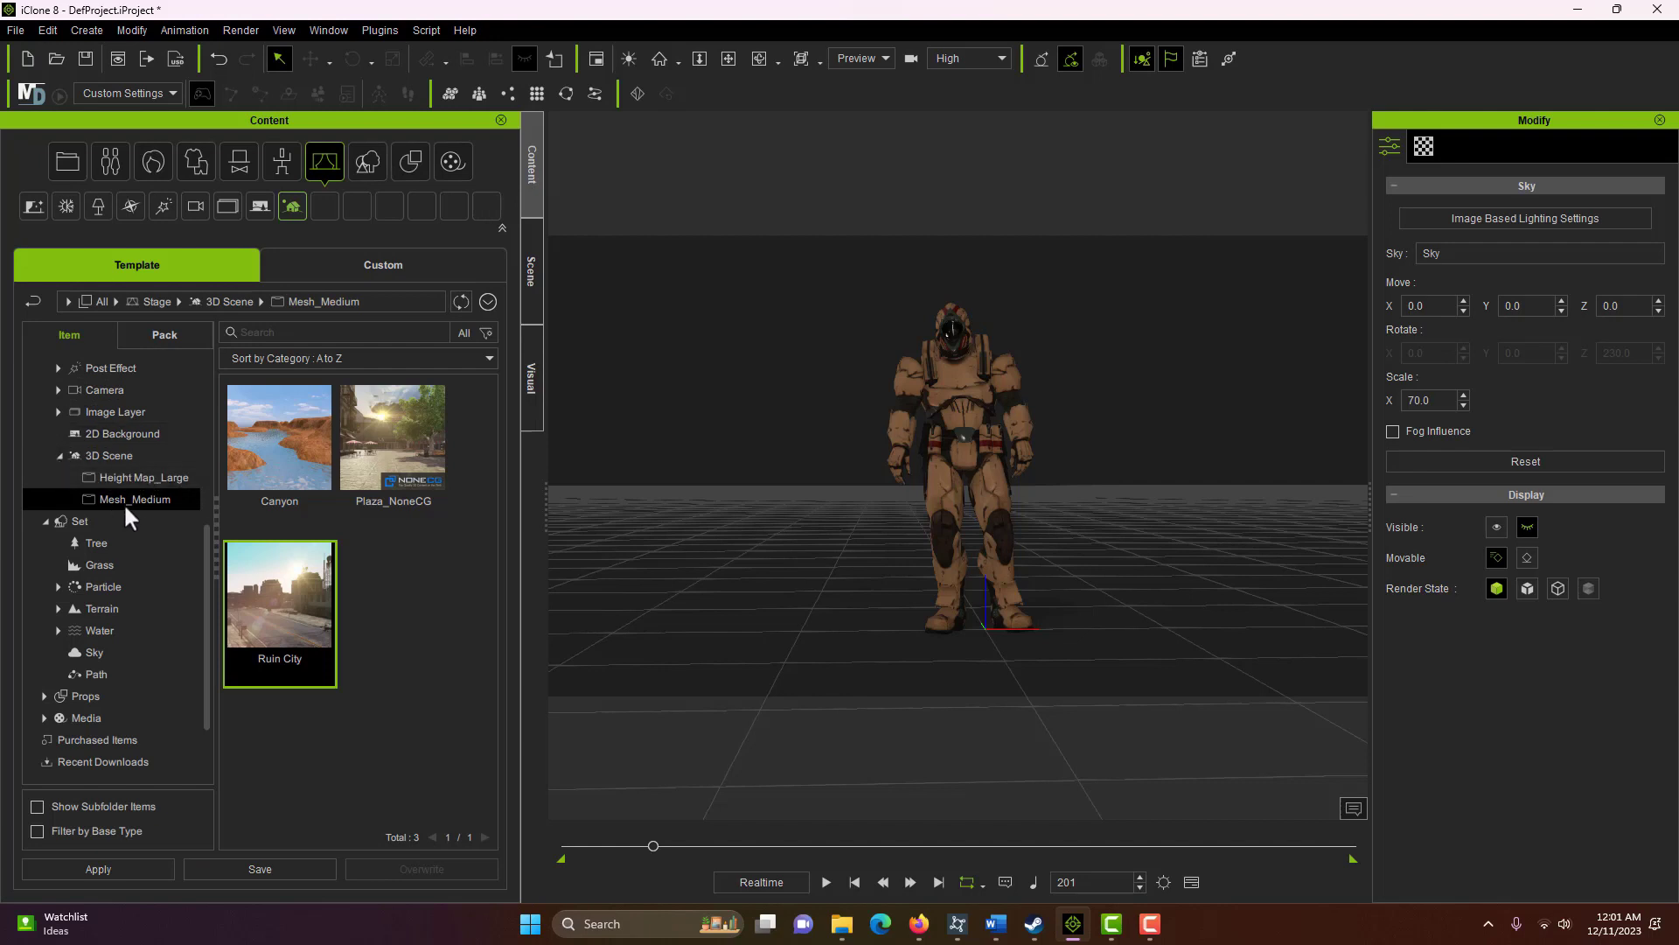
double_click(299, 615)
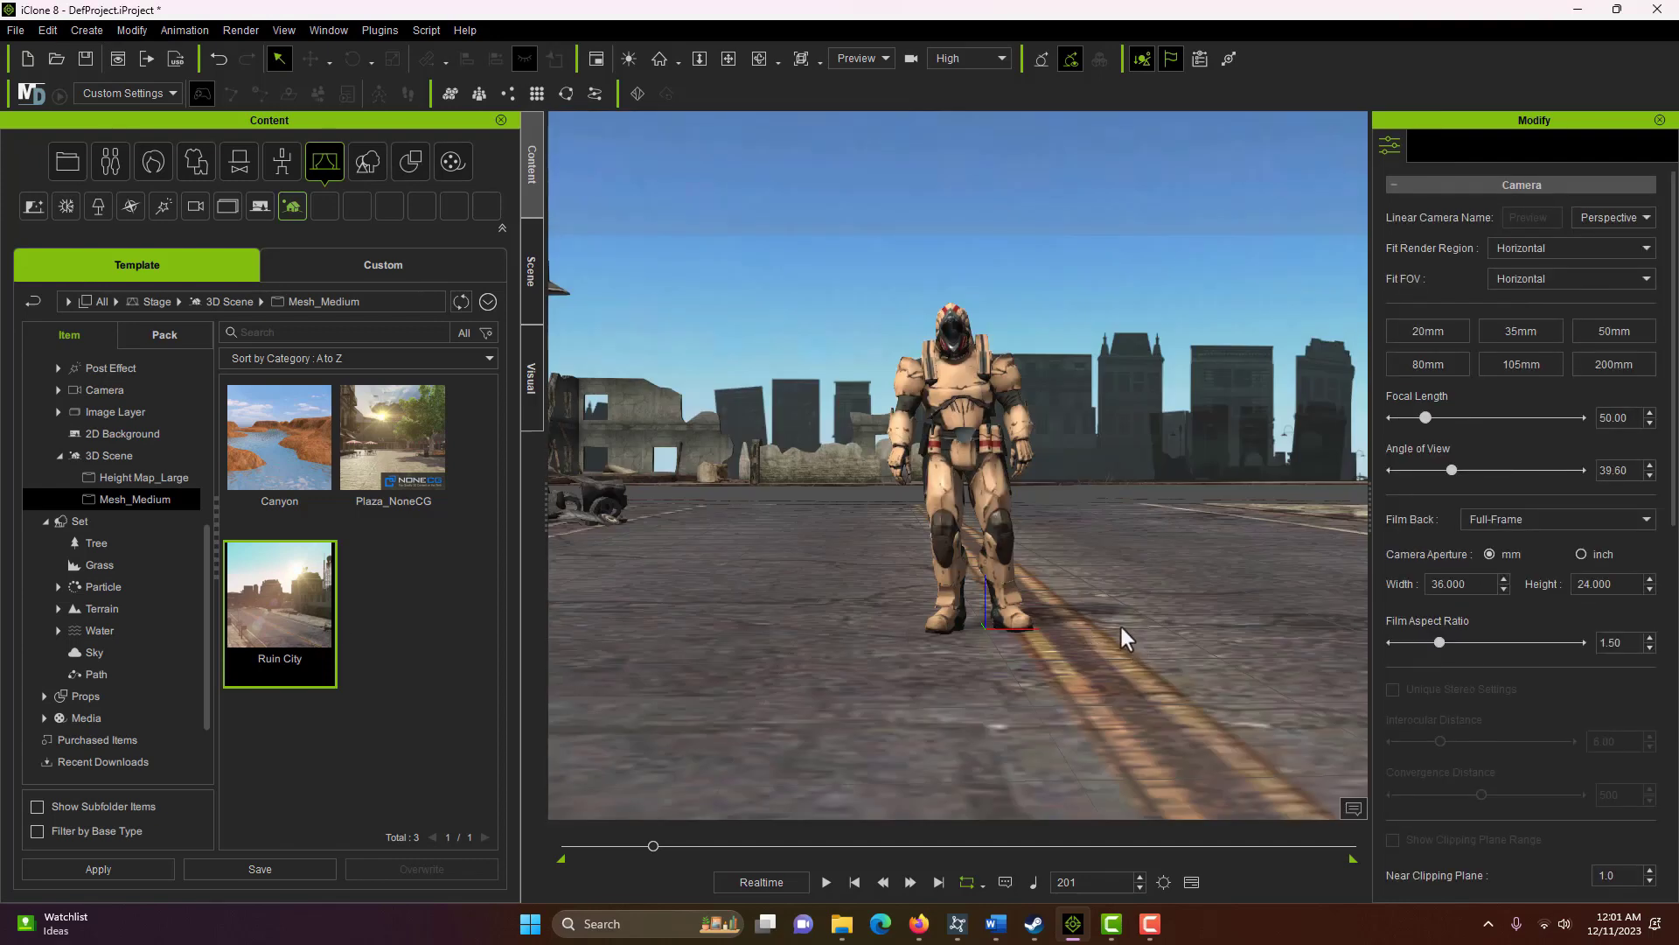
Examine the armoured character's placement and scale in the ruined street from nearer and farther camera distances.
scroll(1083, 588, "down", 6)
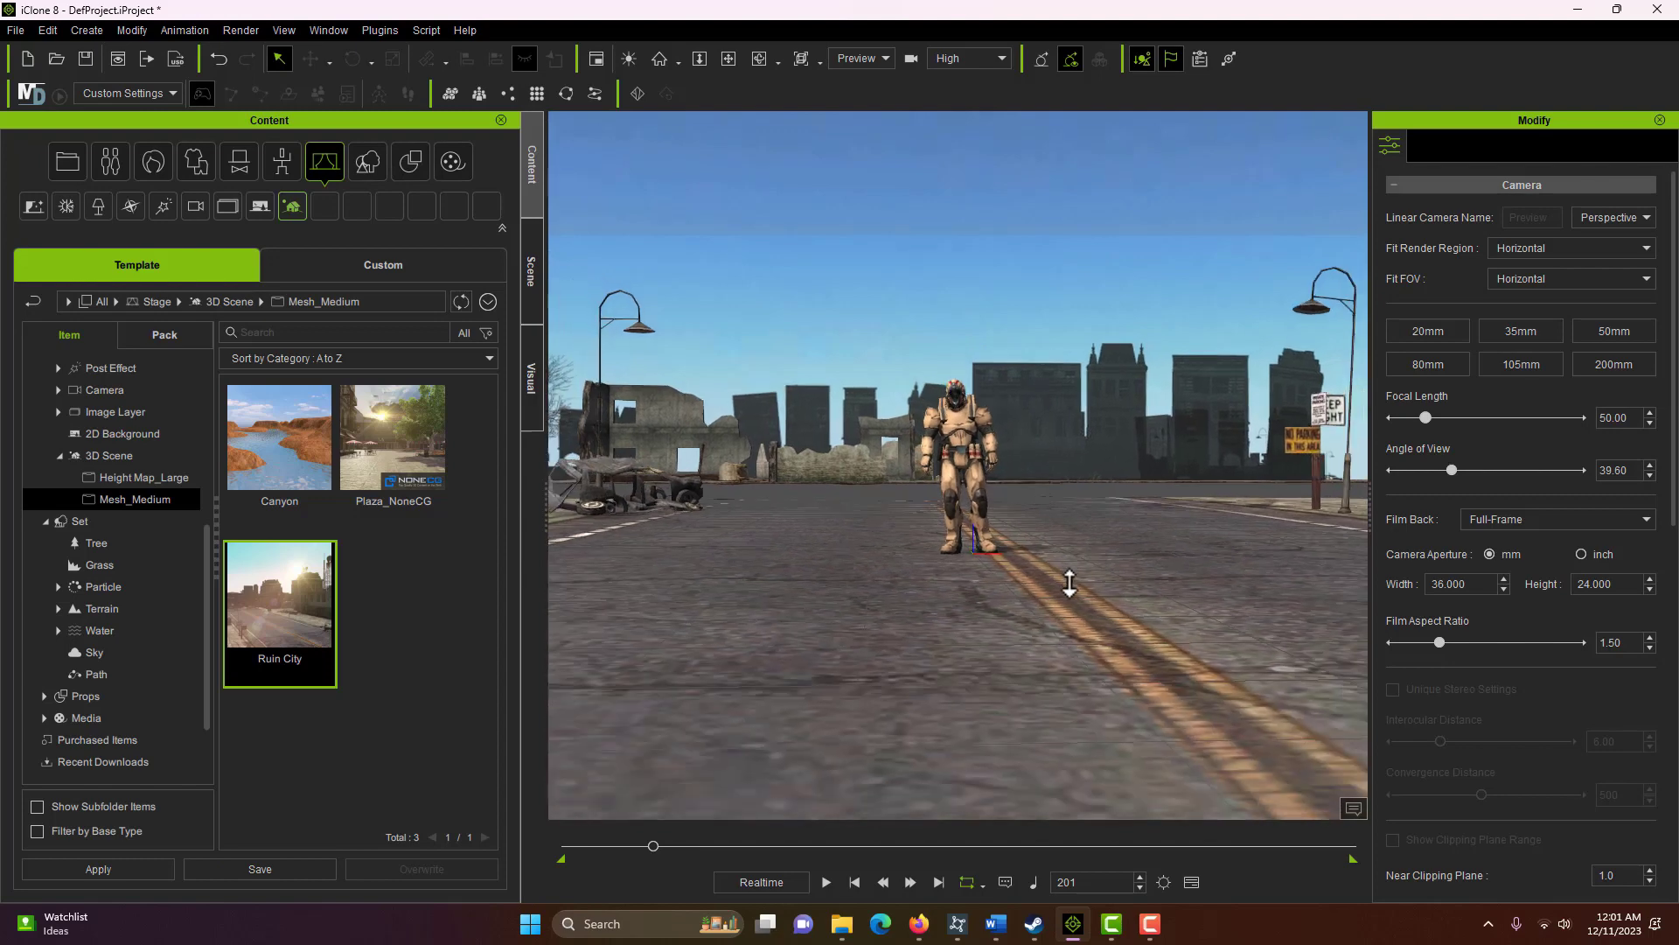
scroll(1069, 584, "up", 5)
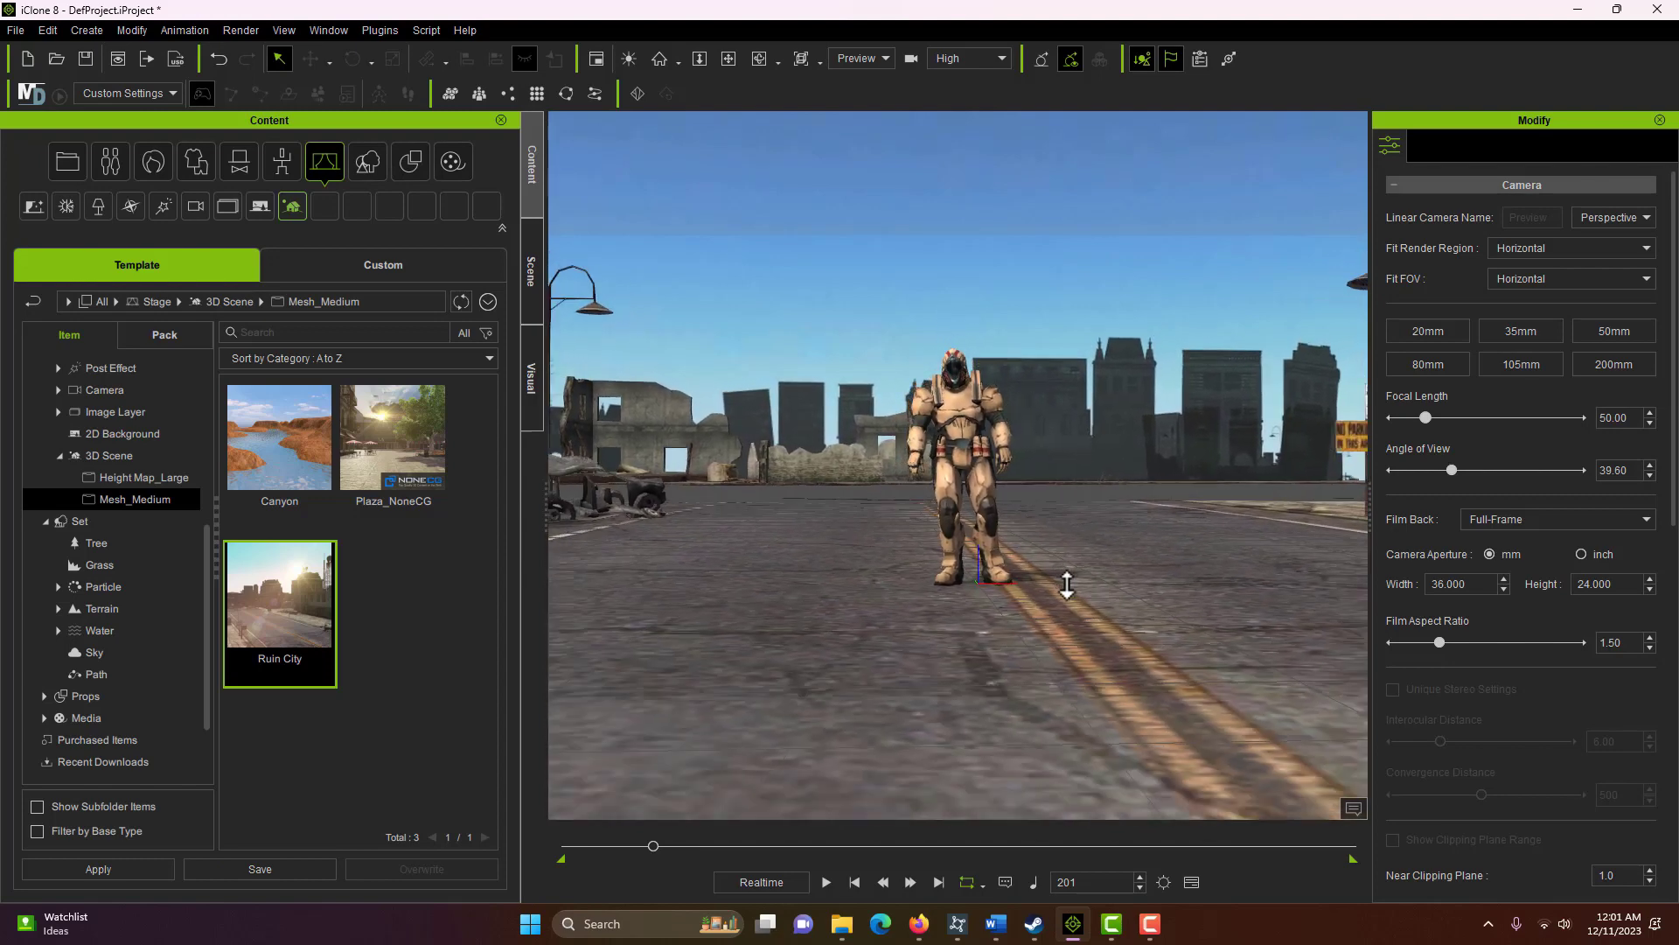
scroll(1067, 585, "down", 3)
scroll(1070, 589, "up", 3)
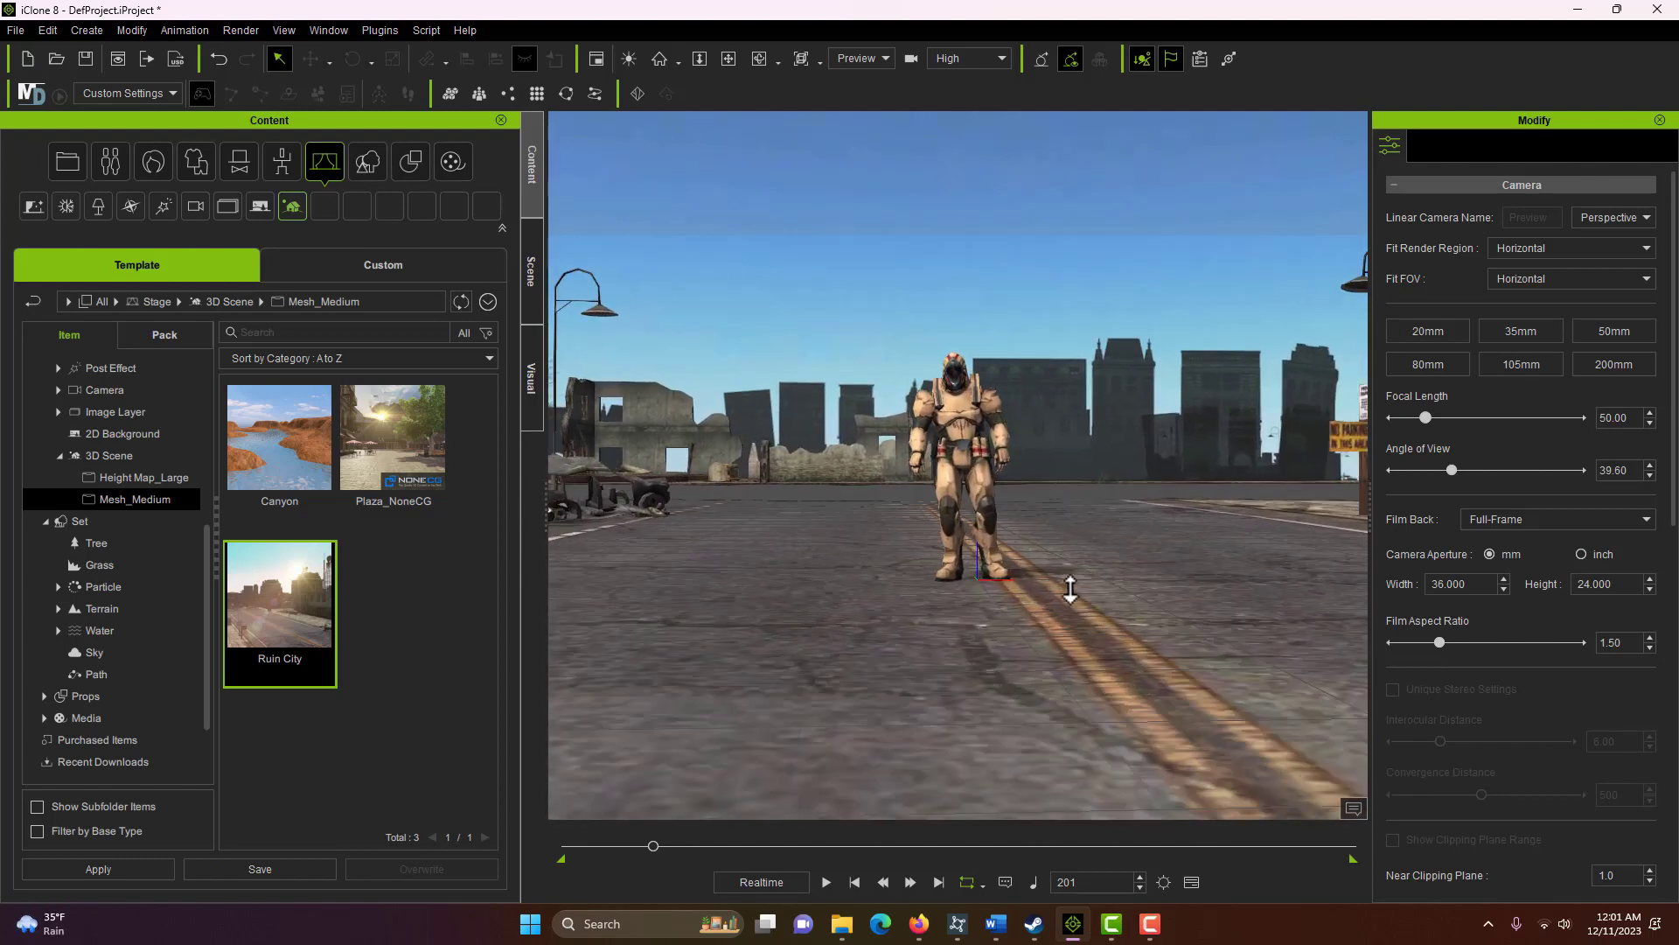
scroll(1071, 589, "down", 4)
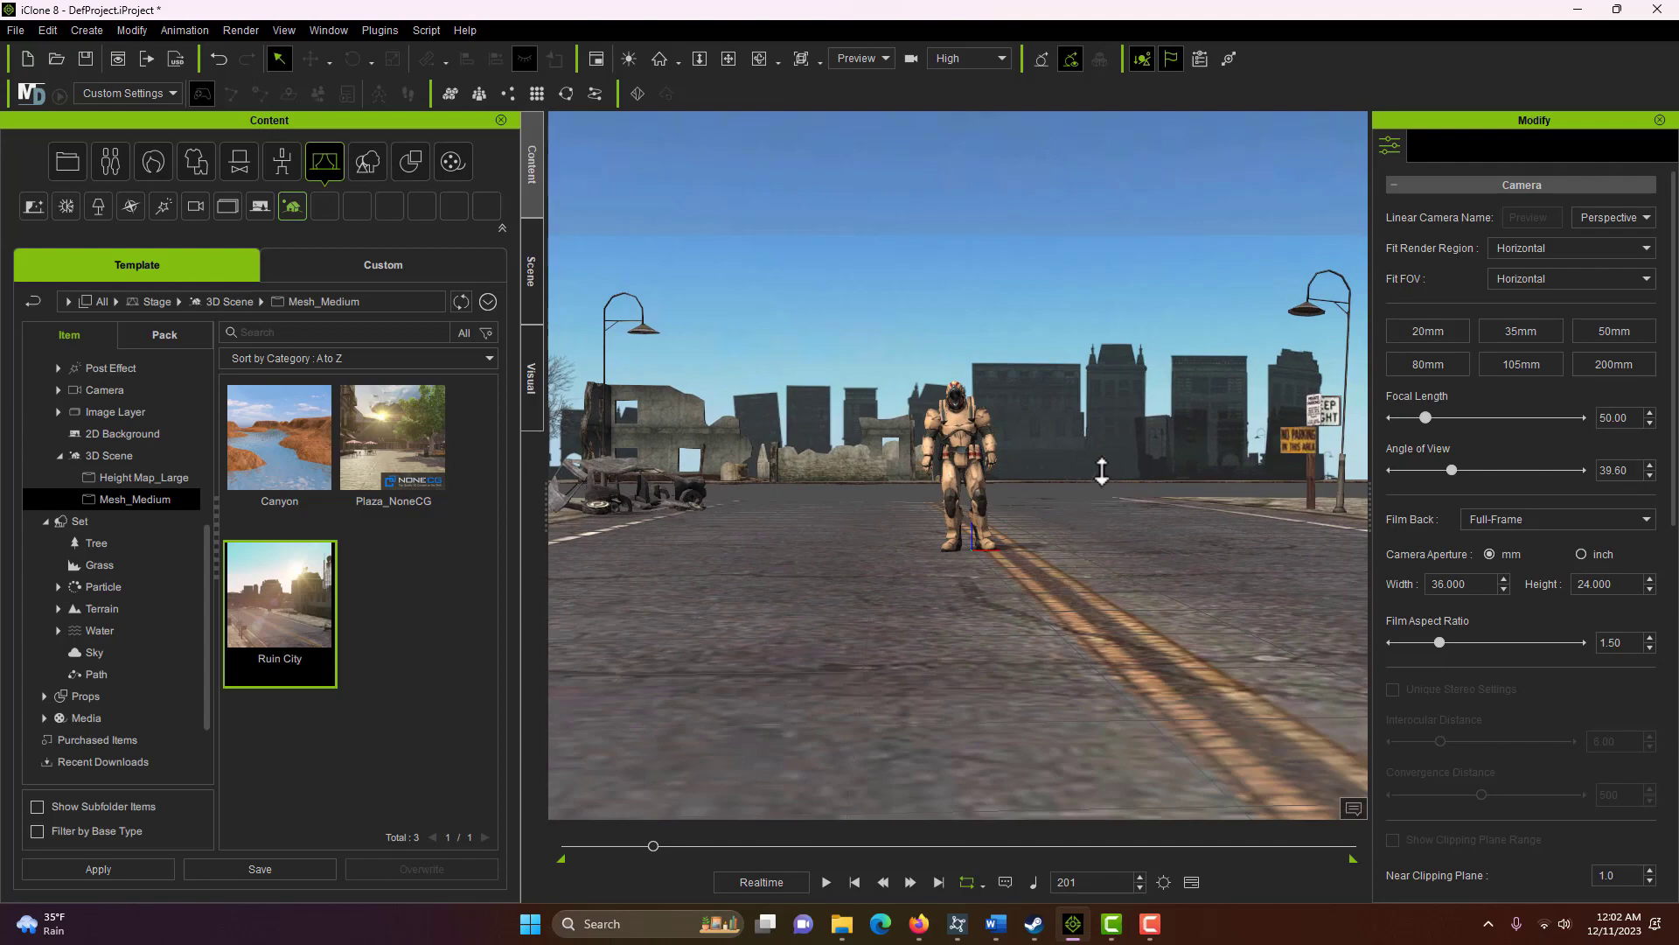
mouse_move(1155, 440)
right_mouse_down()
mouse_move(742, 468)
mouse_move(355, 451)
mouse_move(1335, 434)
mouse_move(1192, 472)
mouse_move(1151, 454)
mouse_move(1155, 437)
right_mouse_up()
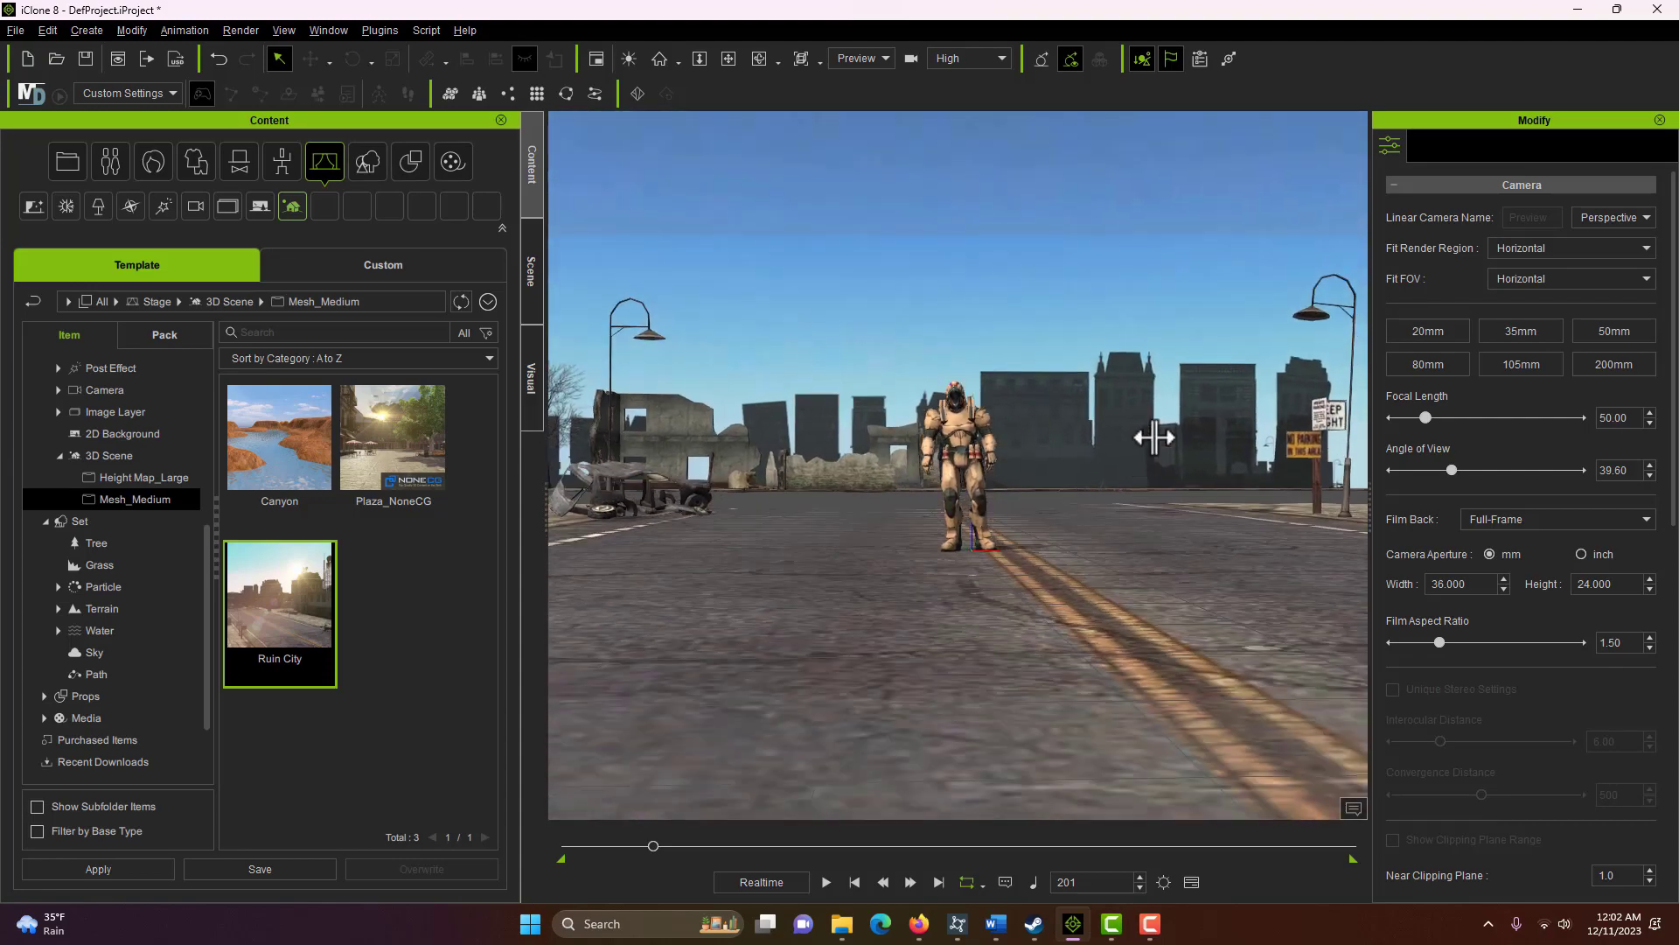
scroll(1115, 465, "up", 5)
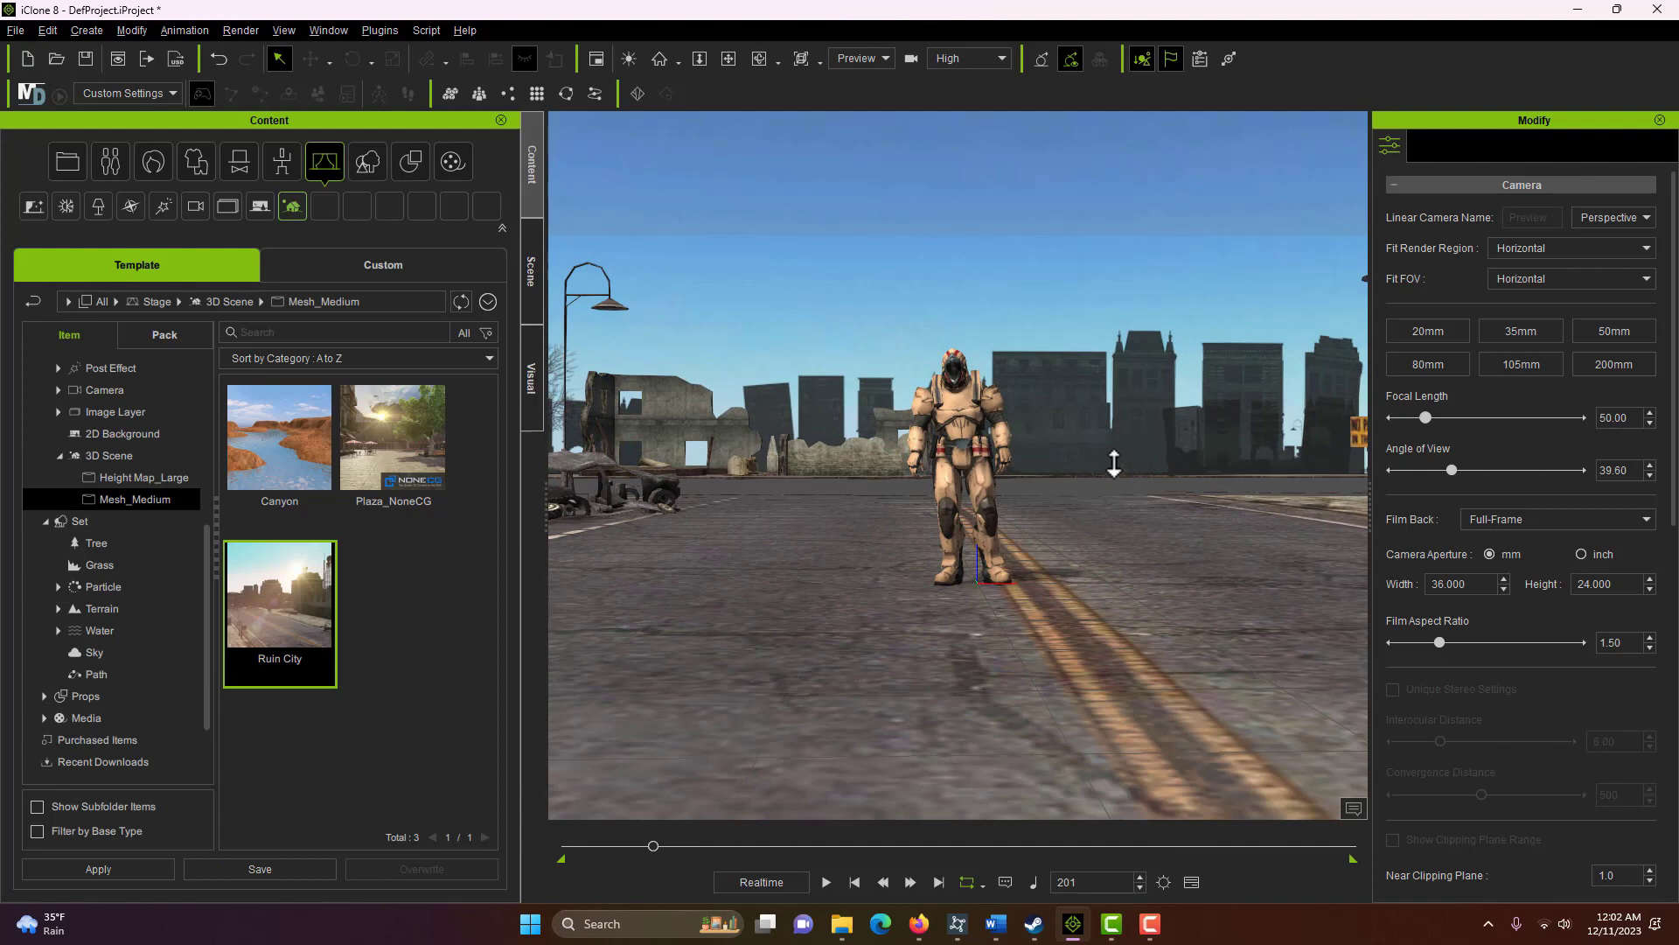
Compare how the character sits on the road against the ruined skyline from several camera distances and a higher viewing angle.
scroll(1115, 462, "down", 1)
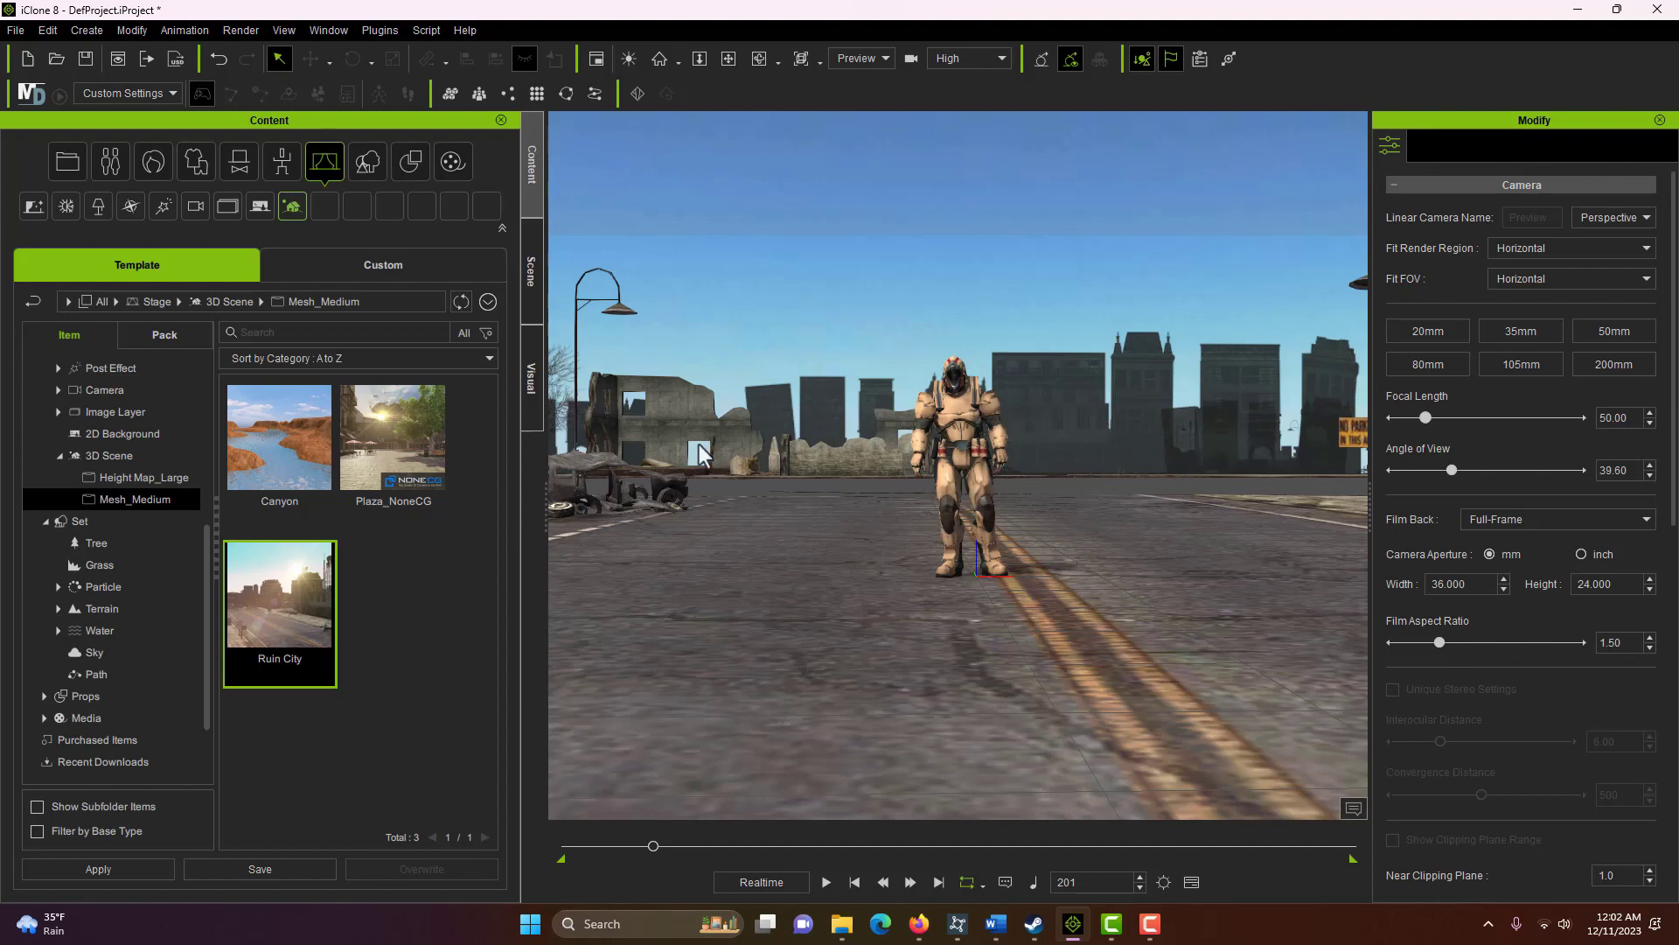
scroll(1006, 617, "up", 3)
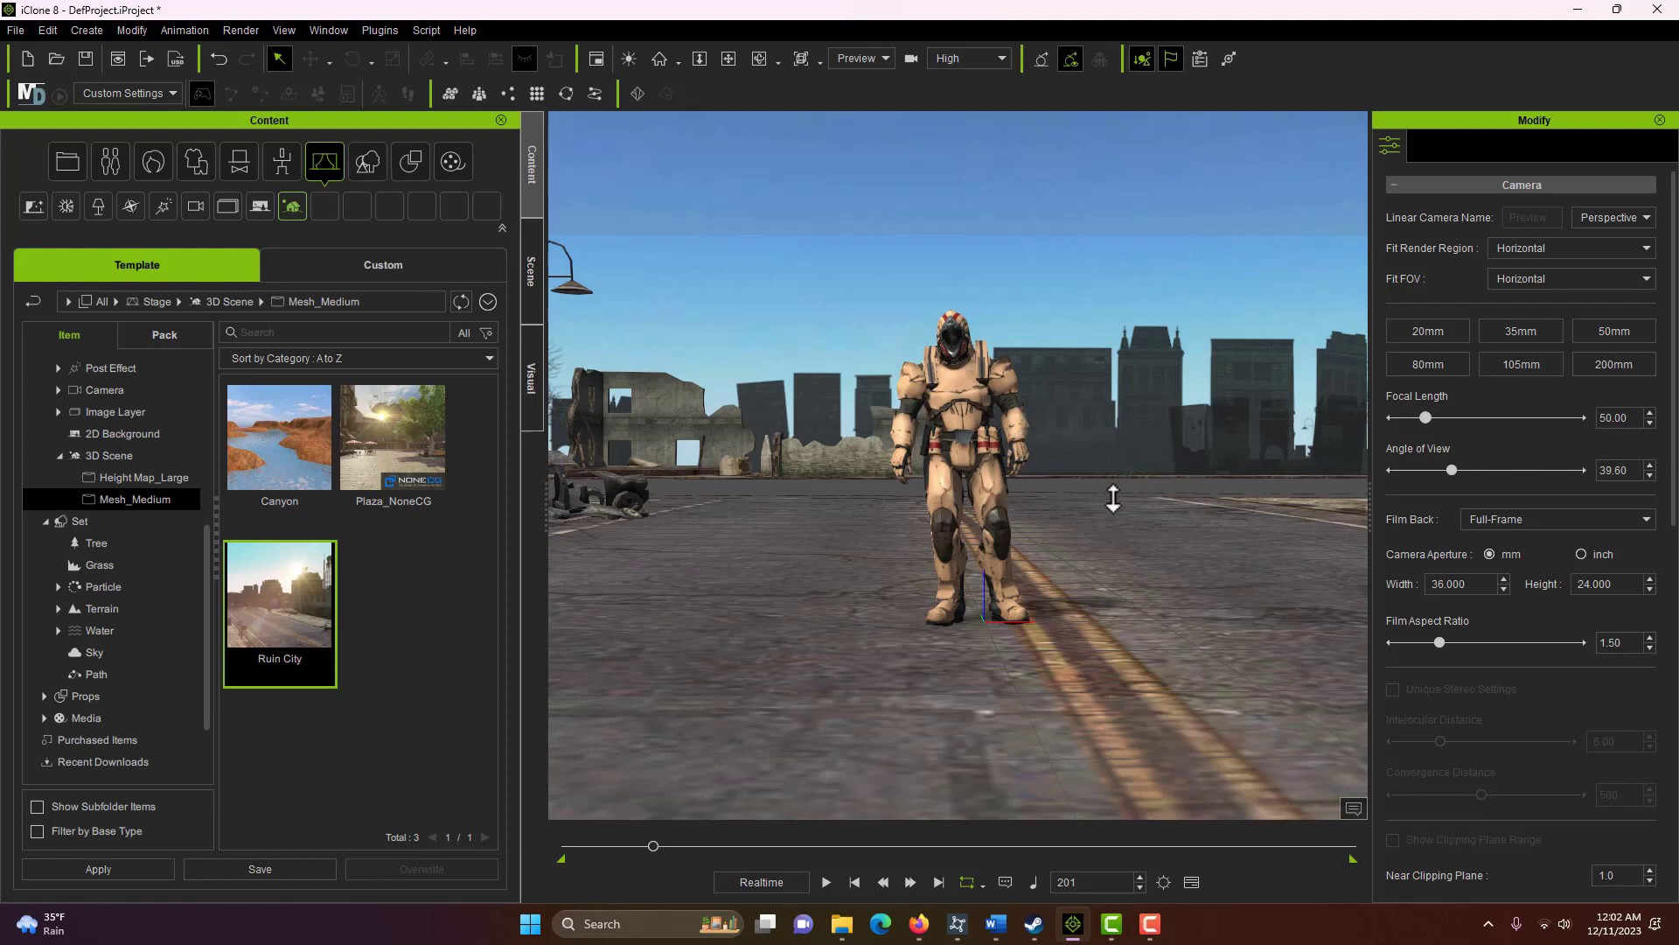
scroll(749, 556, "down", 2)
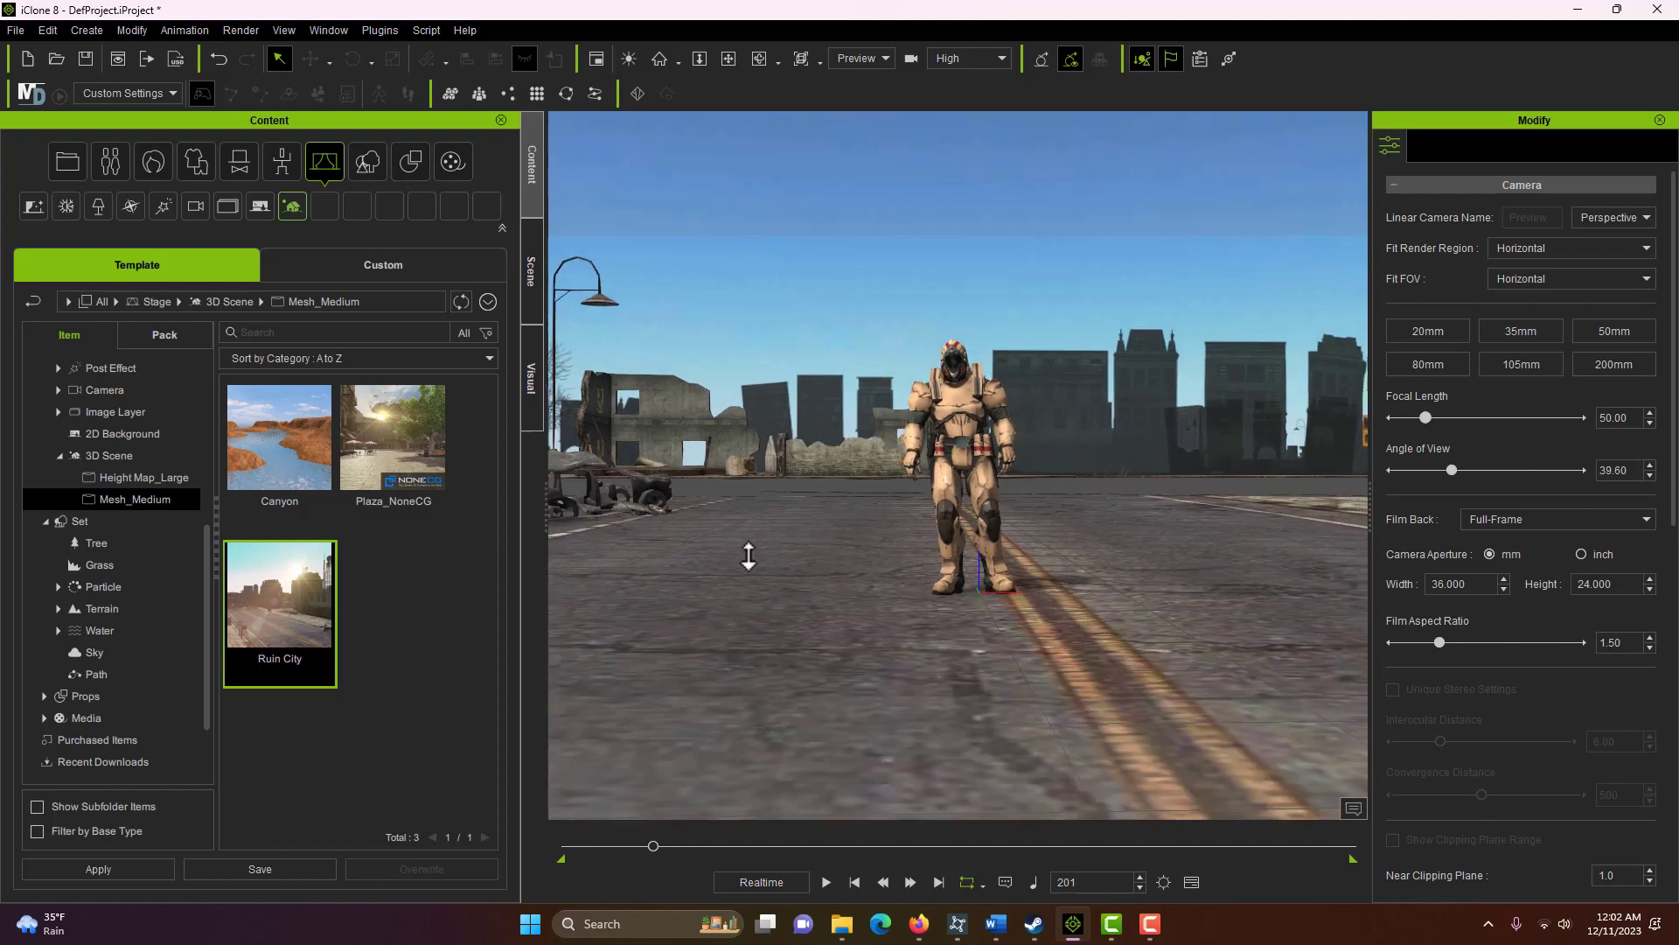
scroll(757, 558, "down", 2)
scroll(761, 551, "up", 3)
scroll(805, 490, "down", 4)
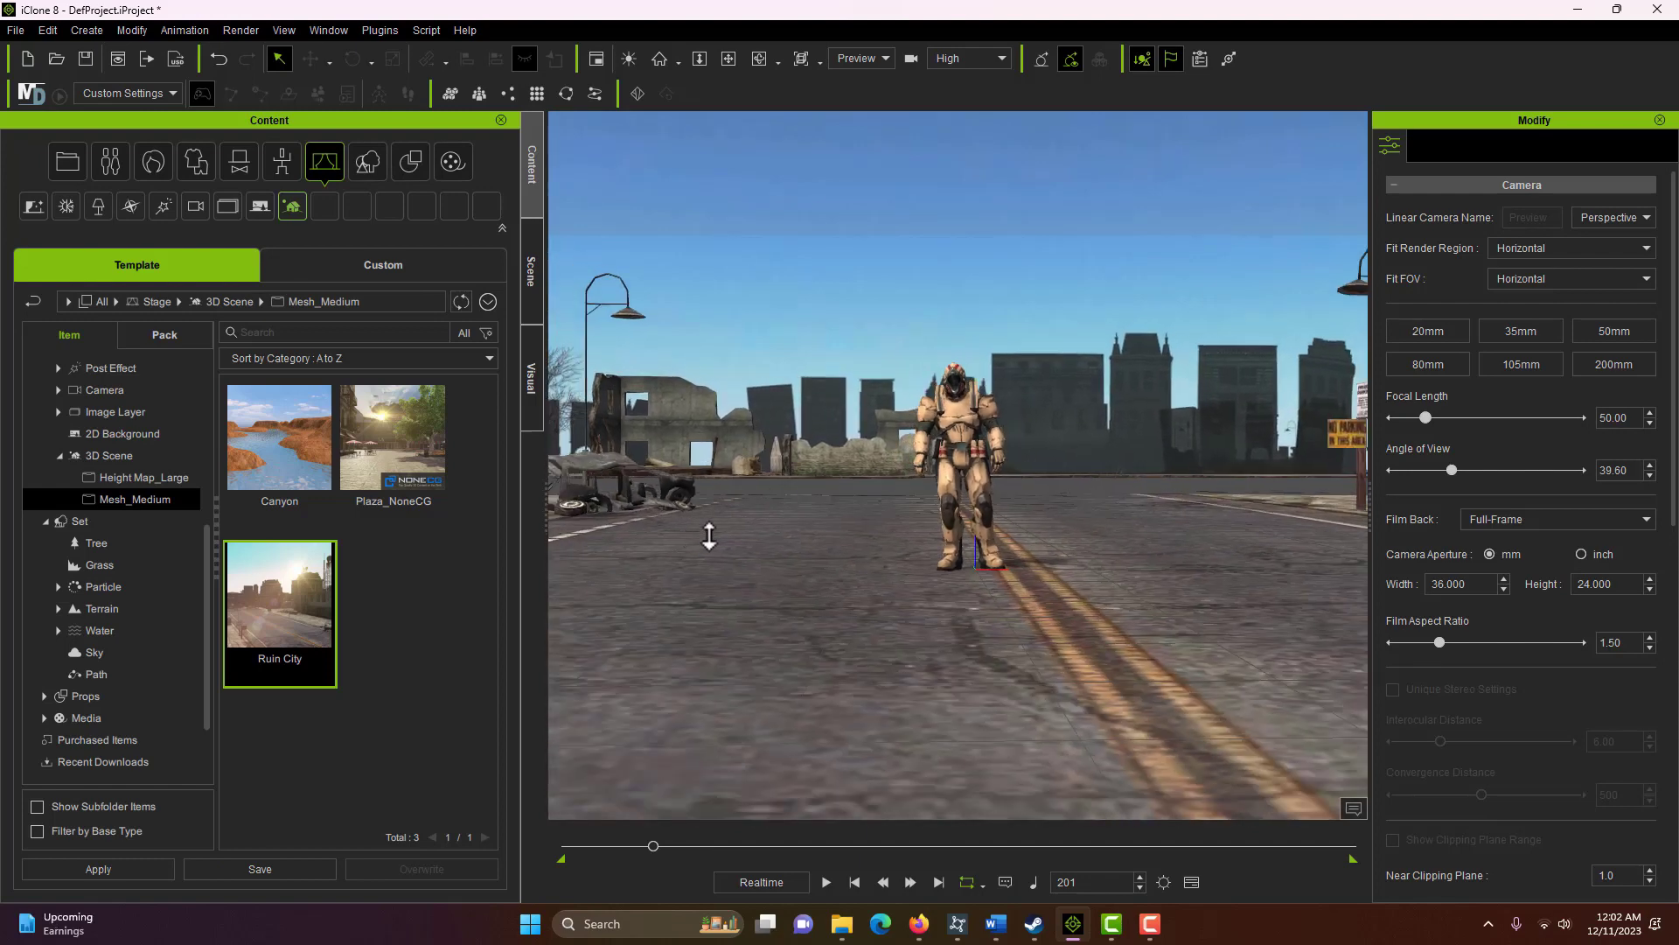
mouse_move(790, 513)
right_mouse_down()
mouse_move(499, 585)
mouse_move(573, 589)
mouse_move(490, 757)
mouse_move(806, 719)
mouse_move(649, 710)
mouse_move(743, 674)
mouse_move(748, 633)
mouse_move(976, 653)
mouse_move(931, 670)
mouse_move(784, 660)
mouse_move(754, 633)
mouse_move(758, 603)
mouse_move(870, 557)
mouse_move(785, 539)
right_mouse_up()
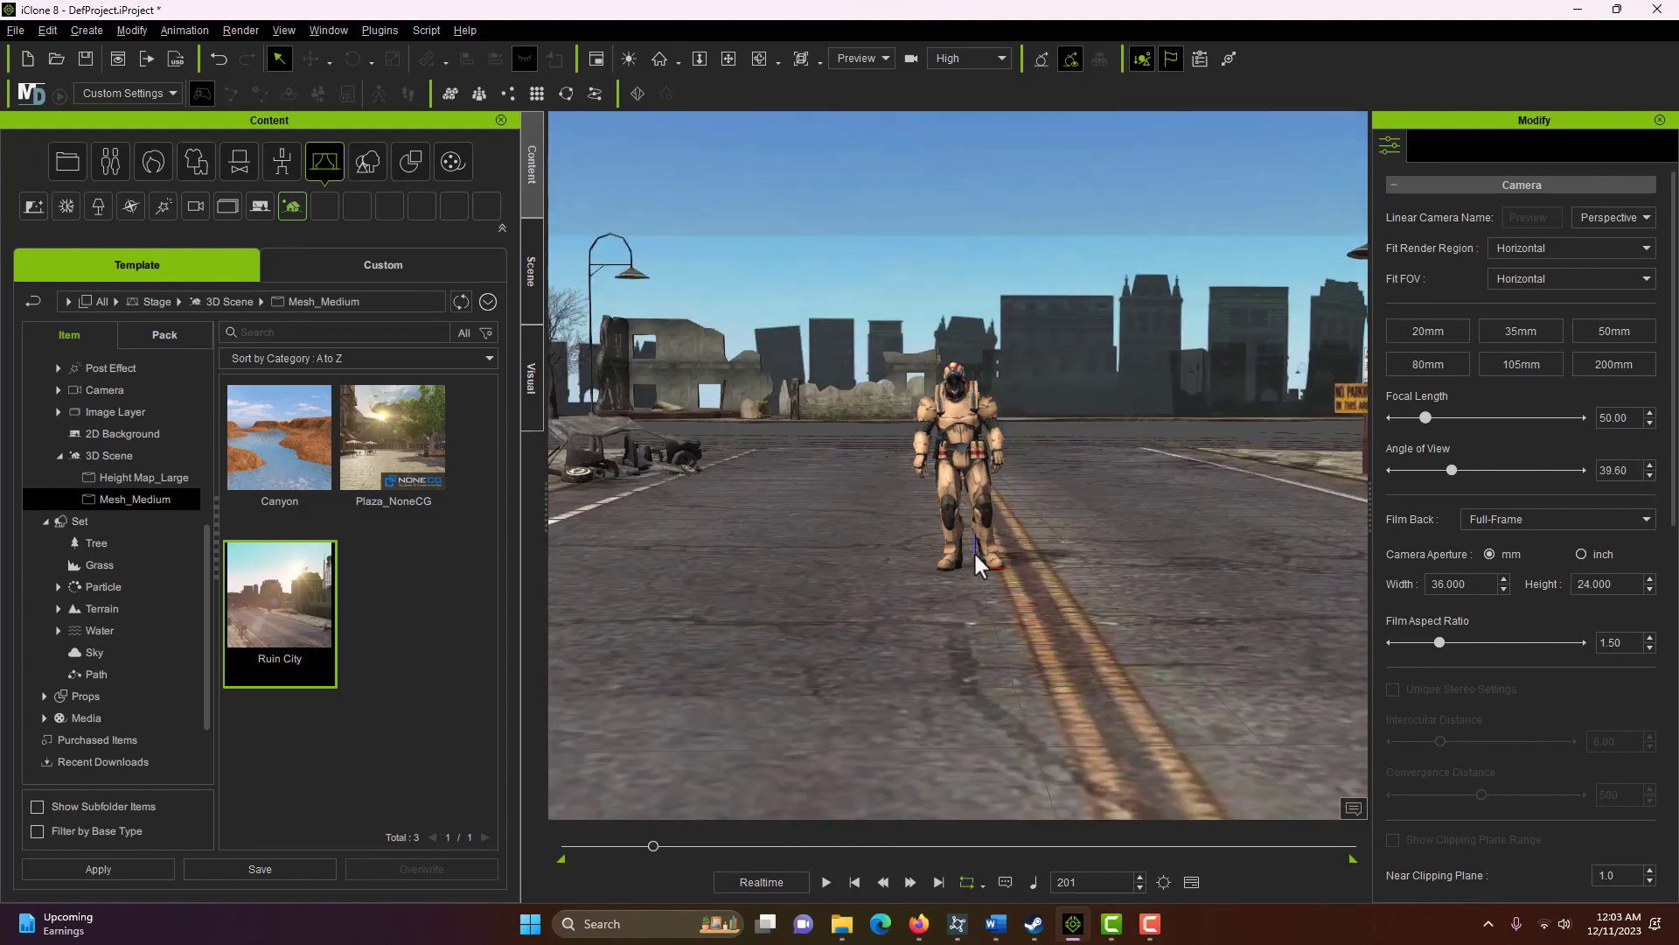
scroll(992, 546, "up", 5)
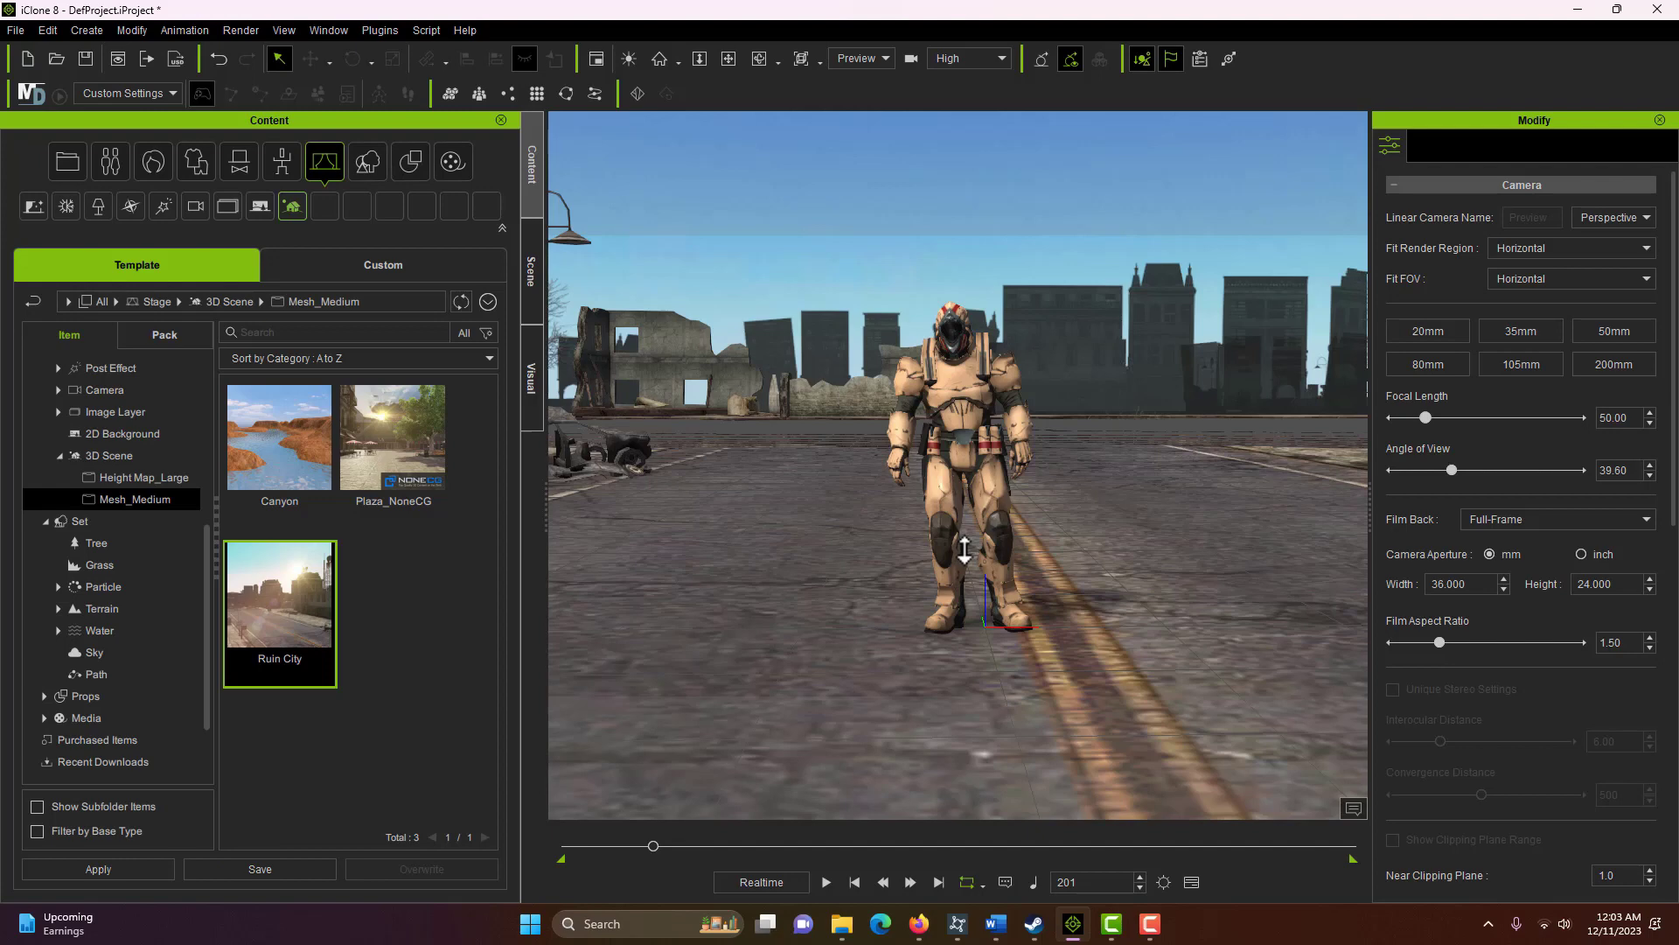
Reduce the multiplier of the directional light Light01 to 1.42, checking the lighting from the character's front and back.
left_click(529, 308)
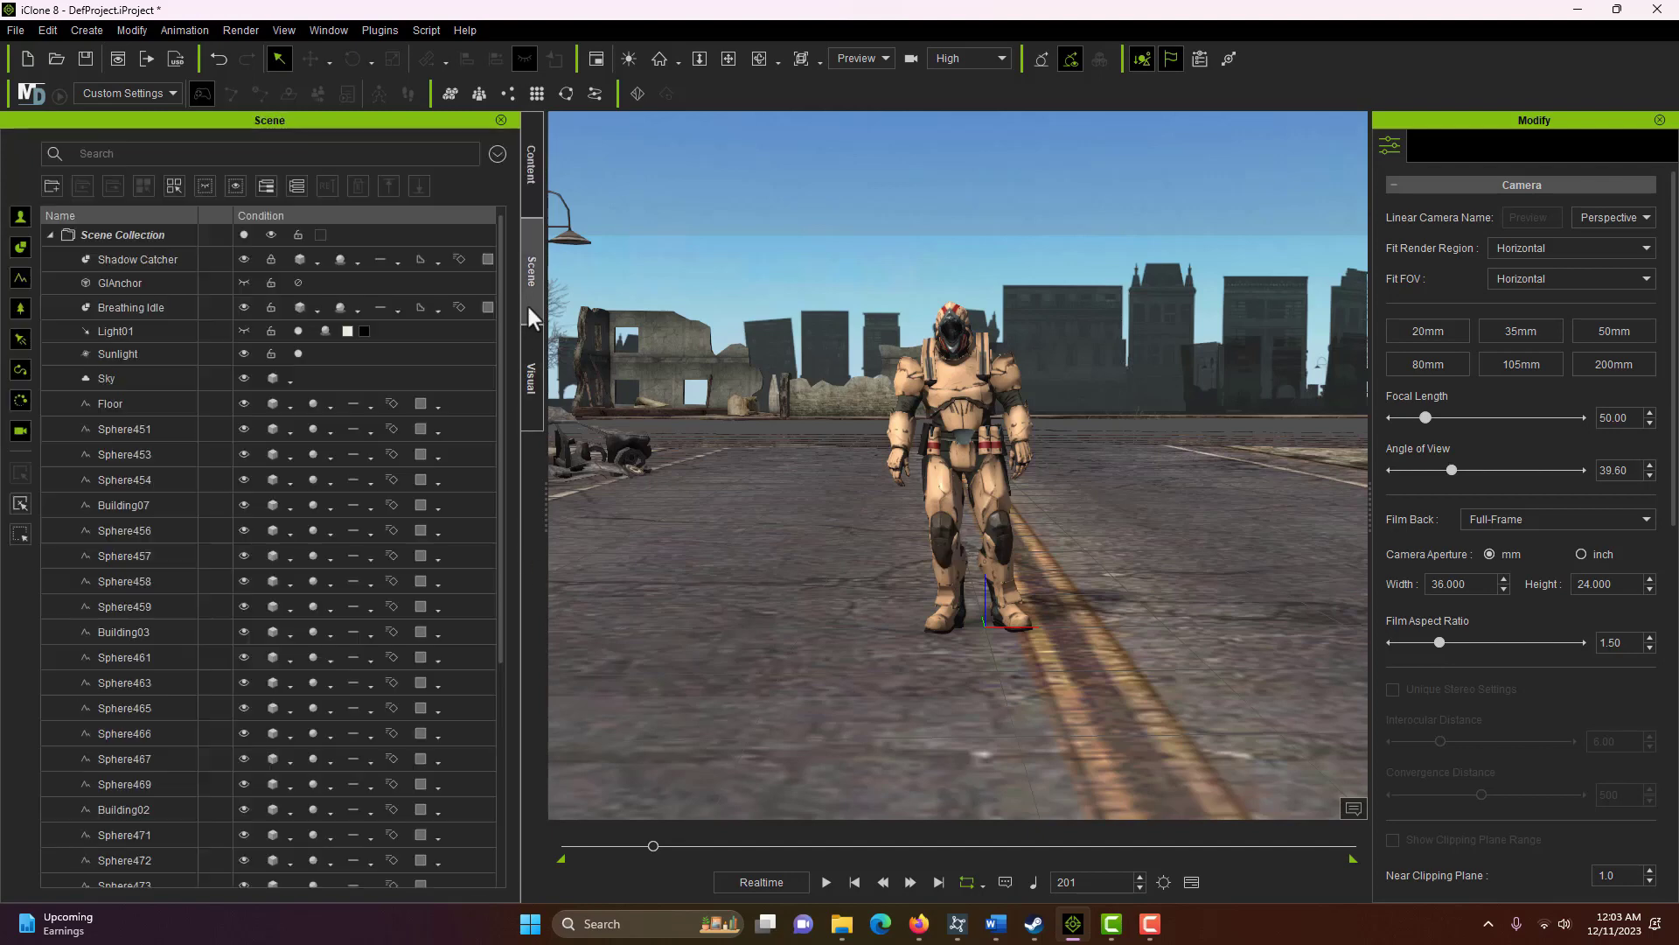
left_click(158, 337)
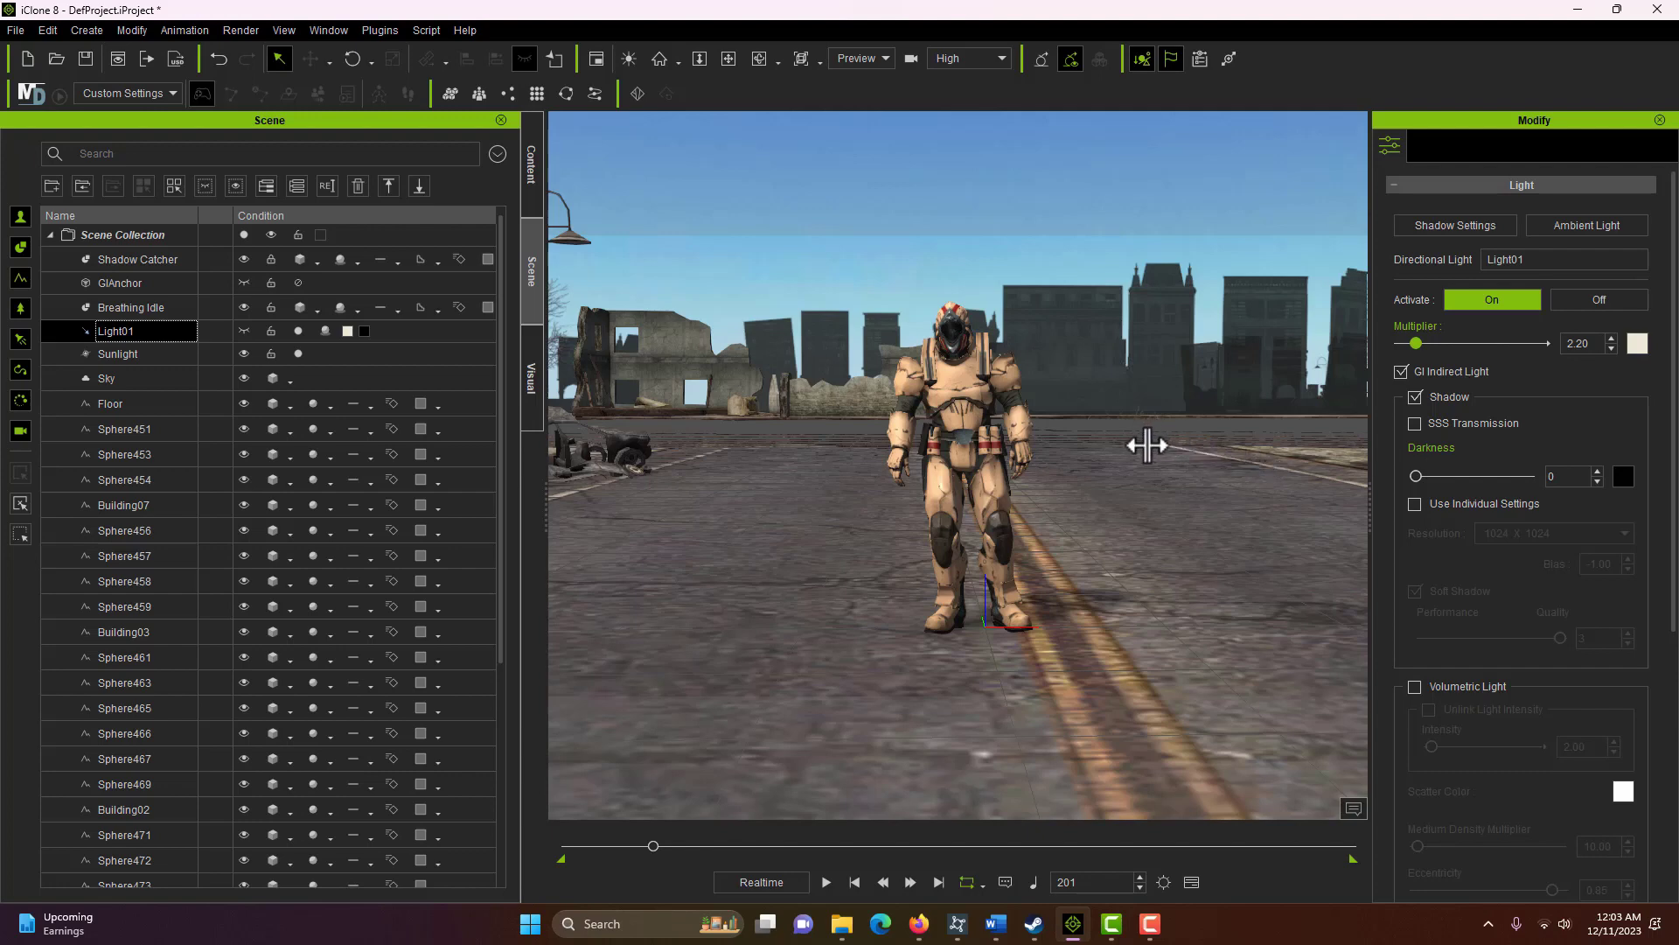
right_click_drag(1169, 418, 67, 366)
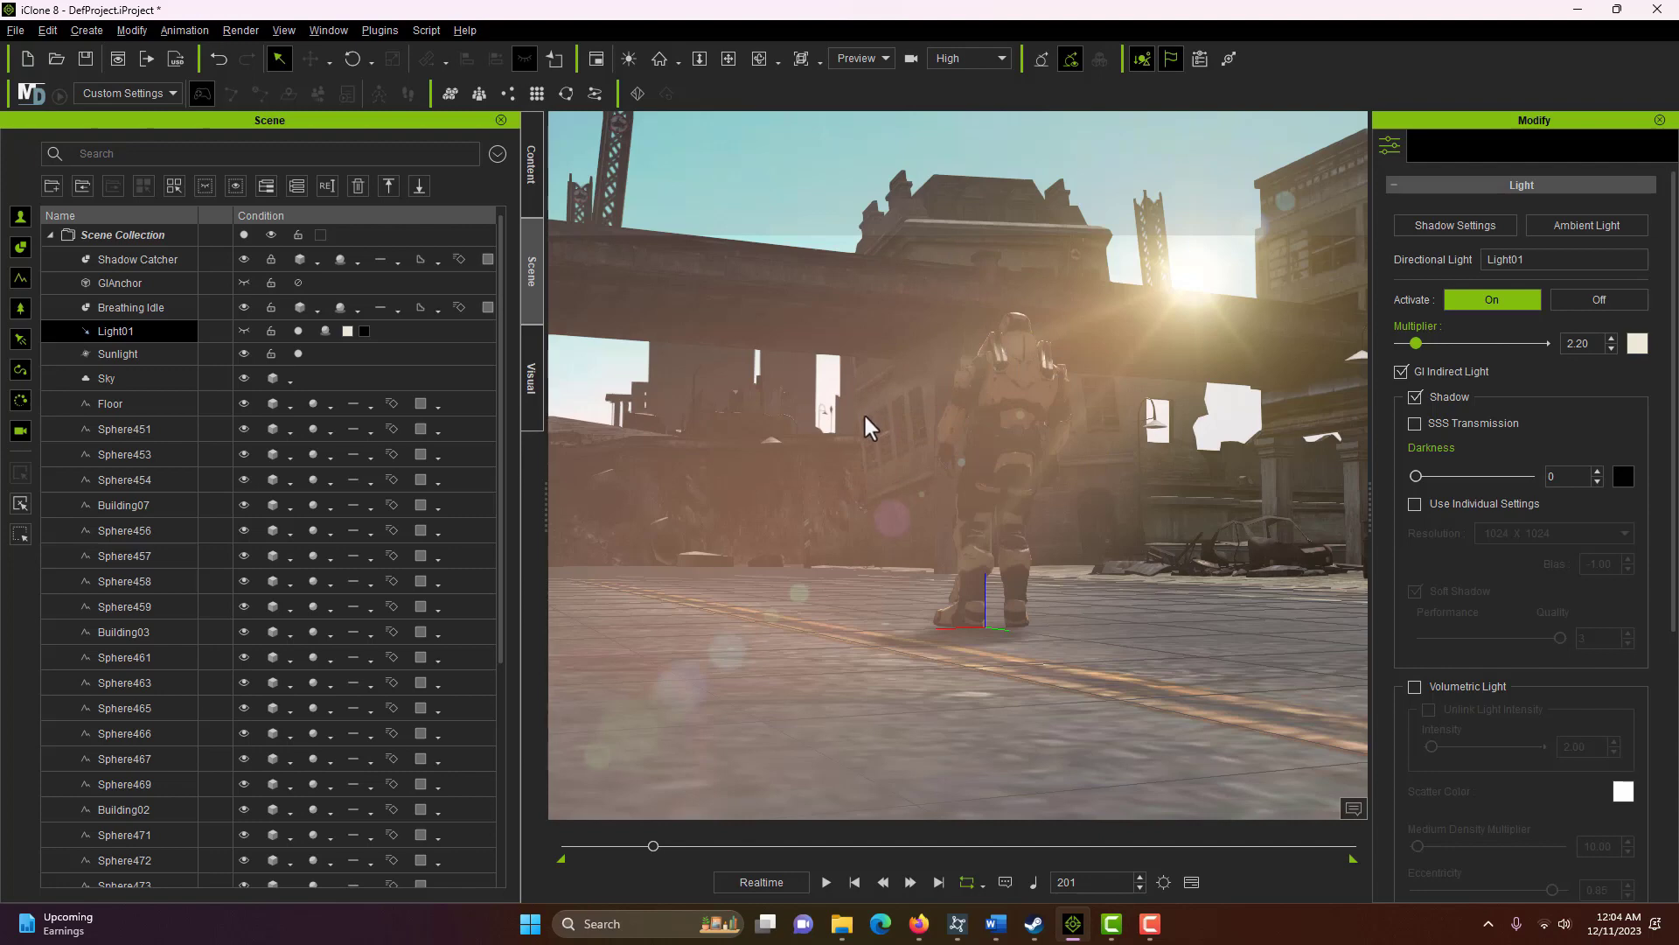
right_click_drag(864, 417, 1672, 412)
right_click_drag(1115, 471, 1445, 550)
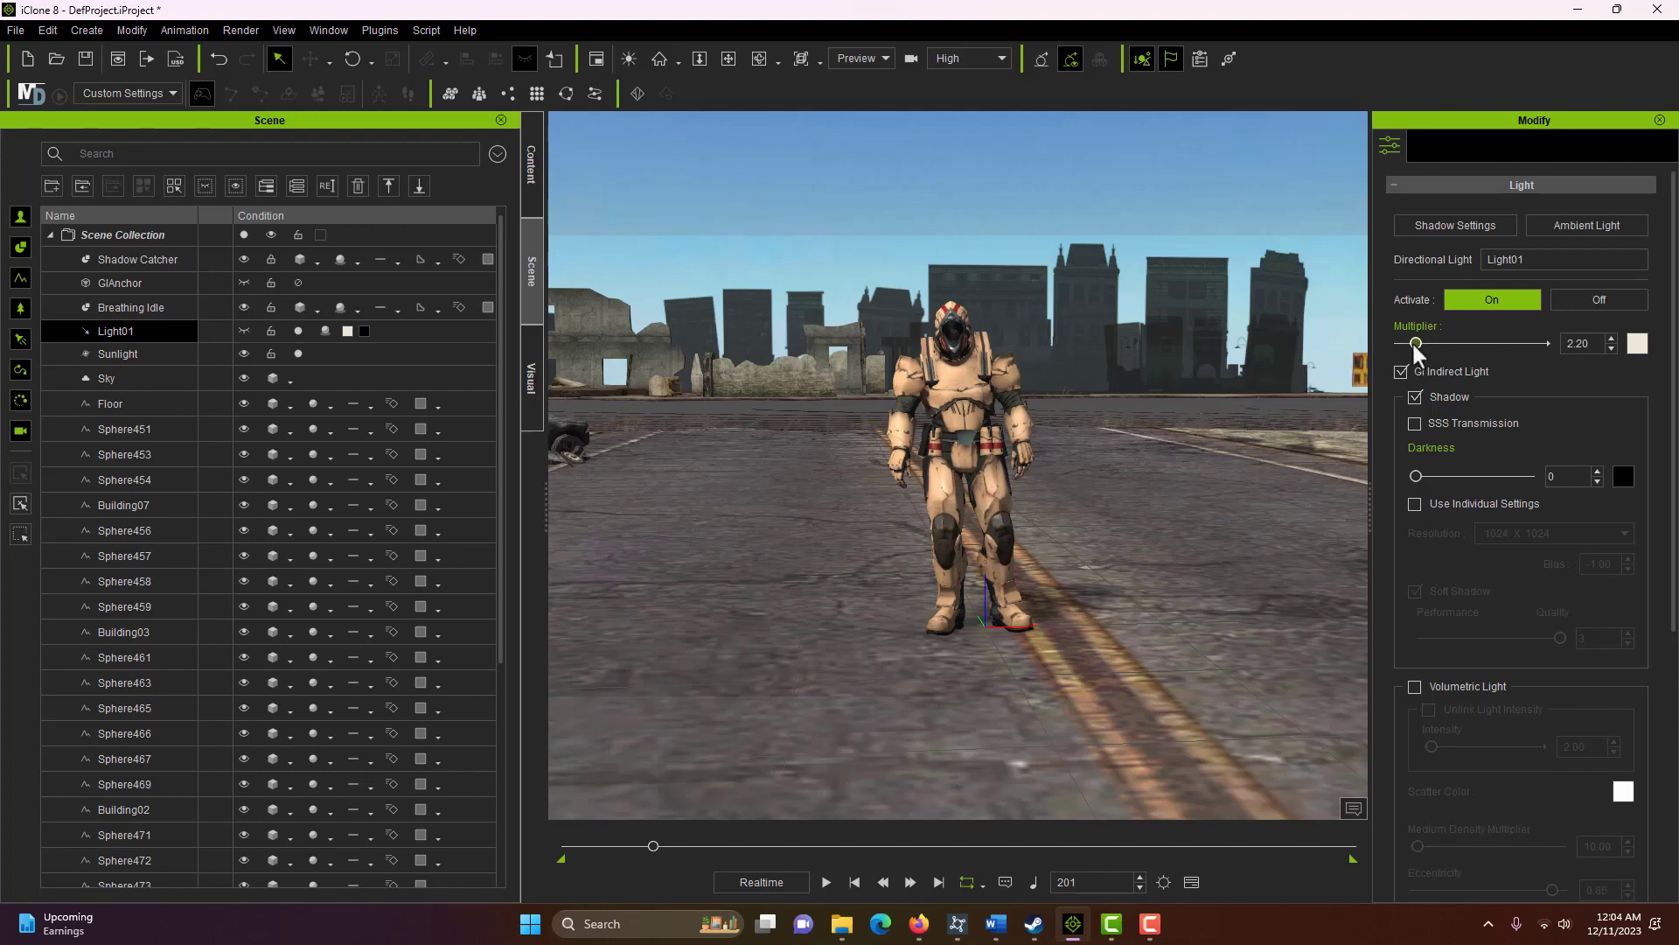
left_click_drag(1420, 344, 1410, 343)
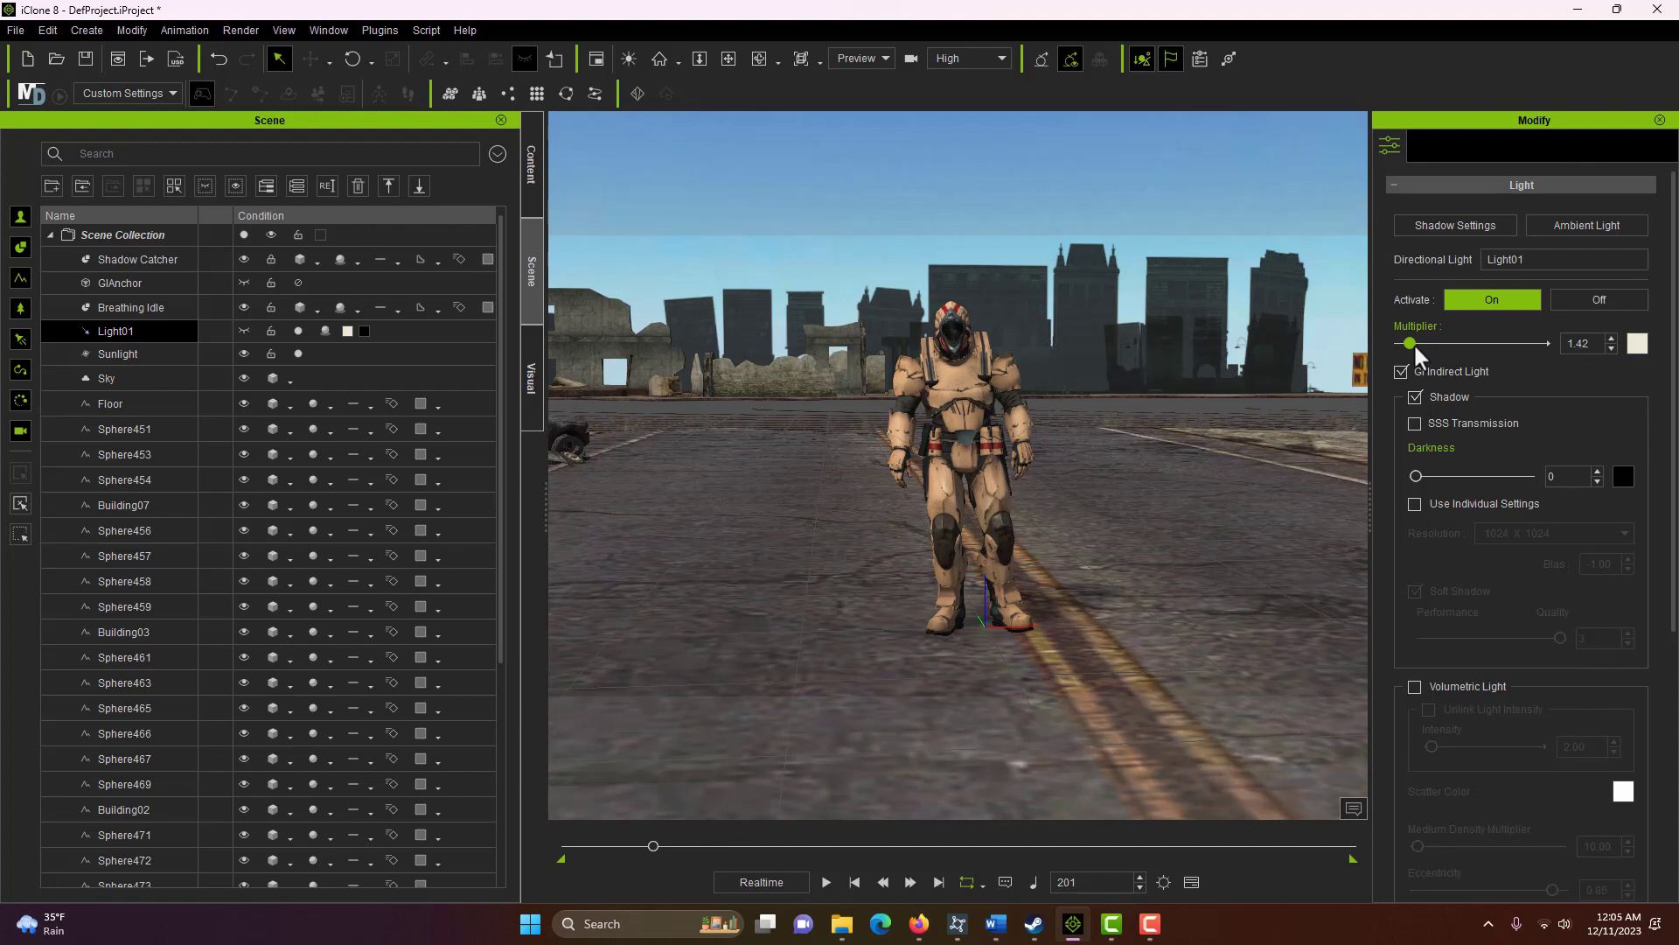
mouse_move(1409, 343)
left_mouse_down()
mouse_move(1500, 344)
mouse_move(1411, 342)
left_mouse_up()
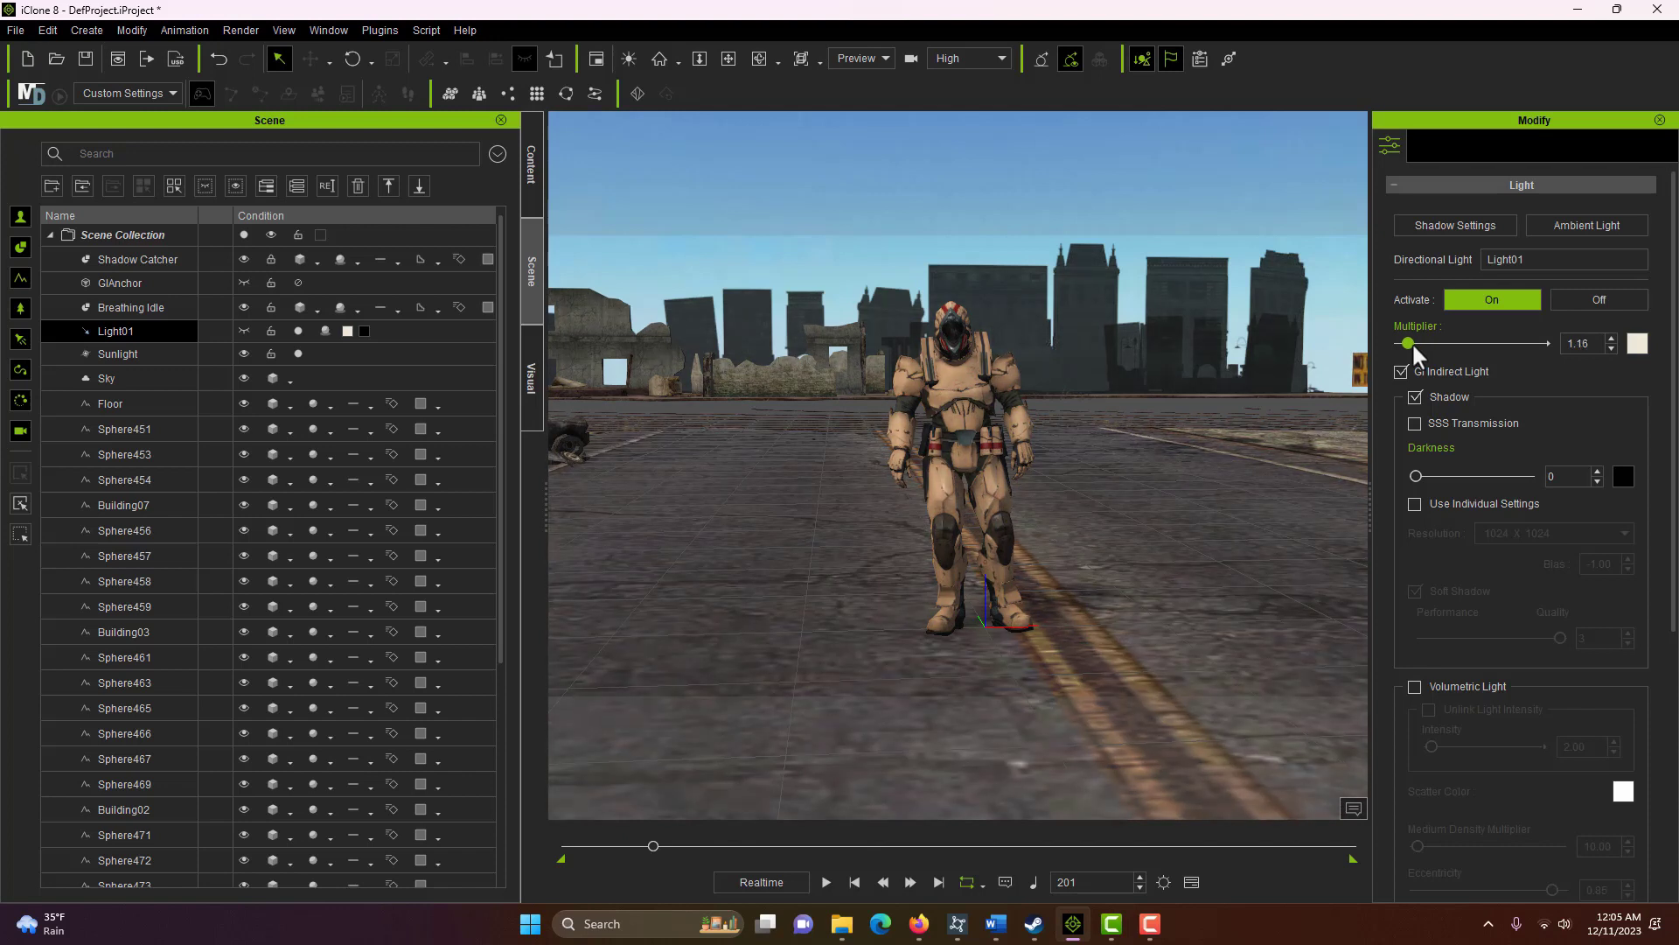
left_click_drag(1412, 341, 1413, 342)
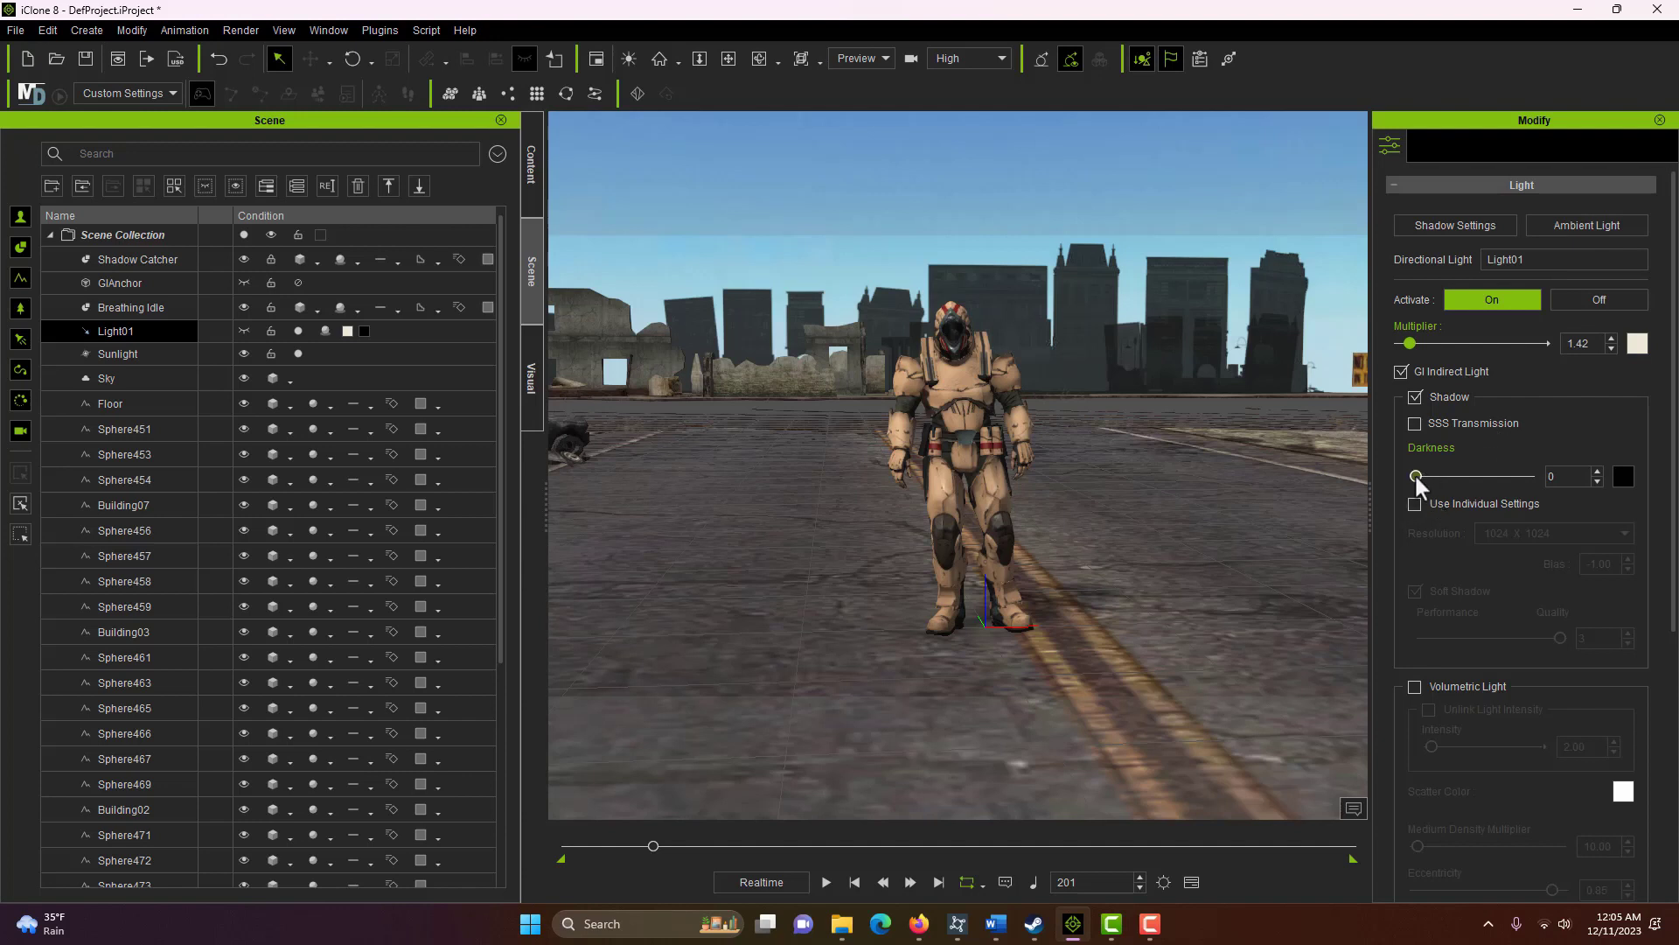
Try a shadow darkness of 100 on Light01 and return it to 0.
left_click_drag(1415, 475, 1603, 443)
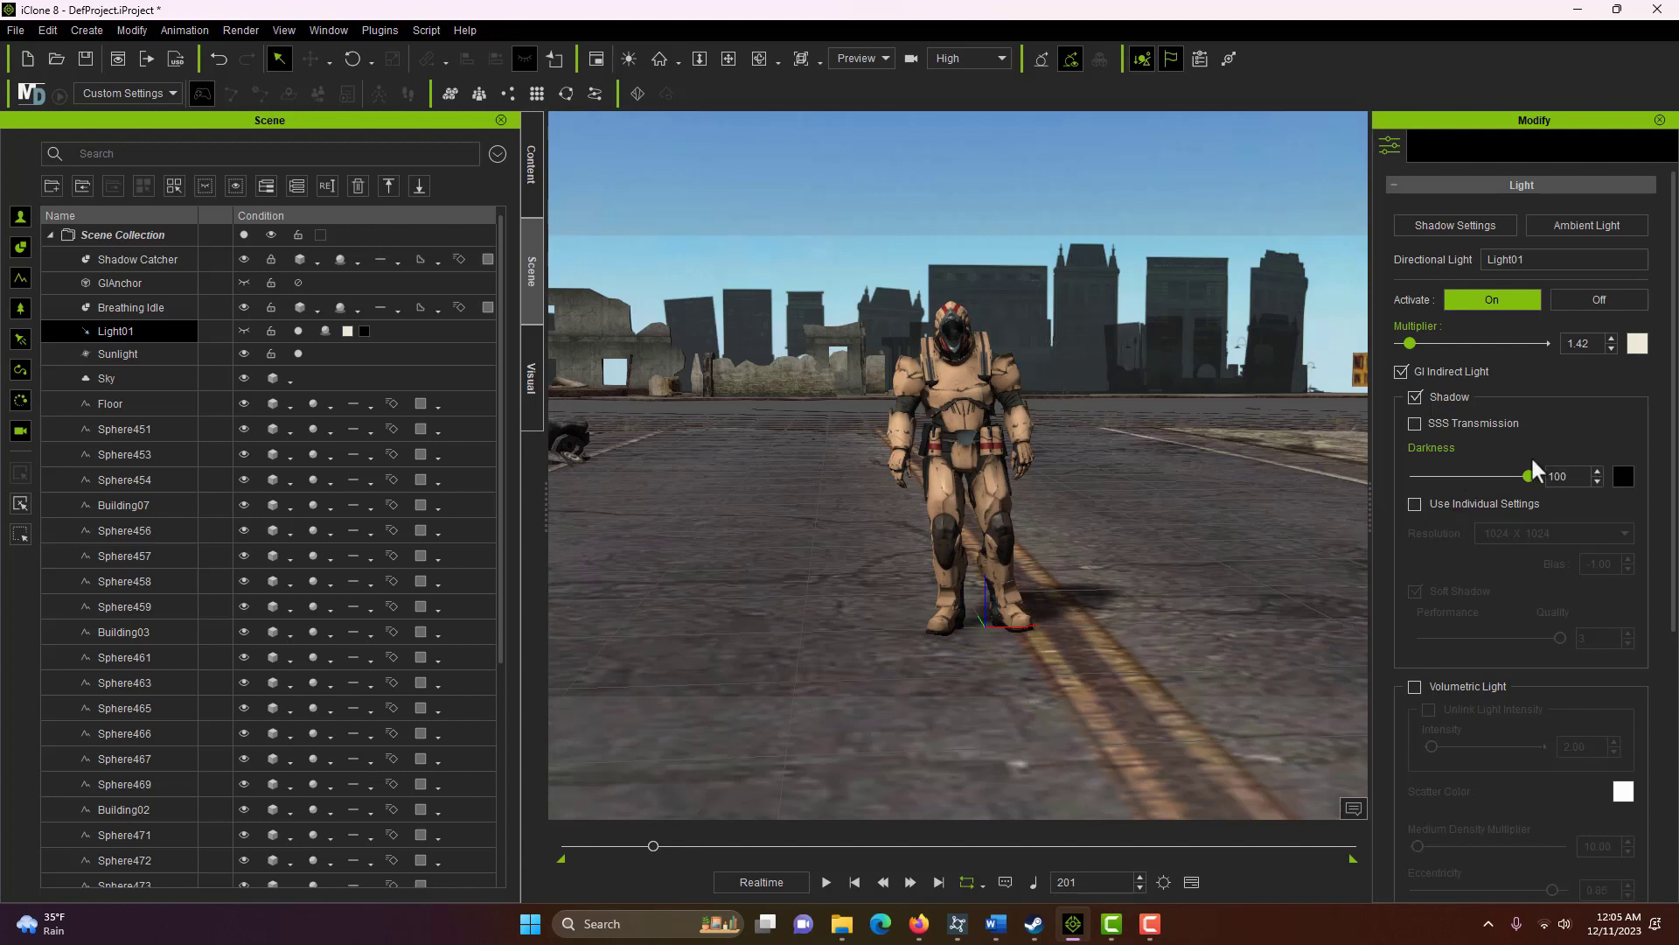
left_click_drag(1529, 476, 1299, 491)
Enable volumetric light on Light01 with unlinked light intensity at 100 and a medium density multiplier of 742.32.
scroll(1420, 537, "down", 3)
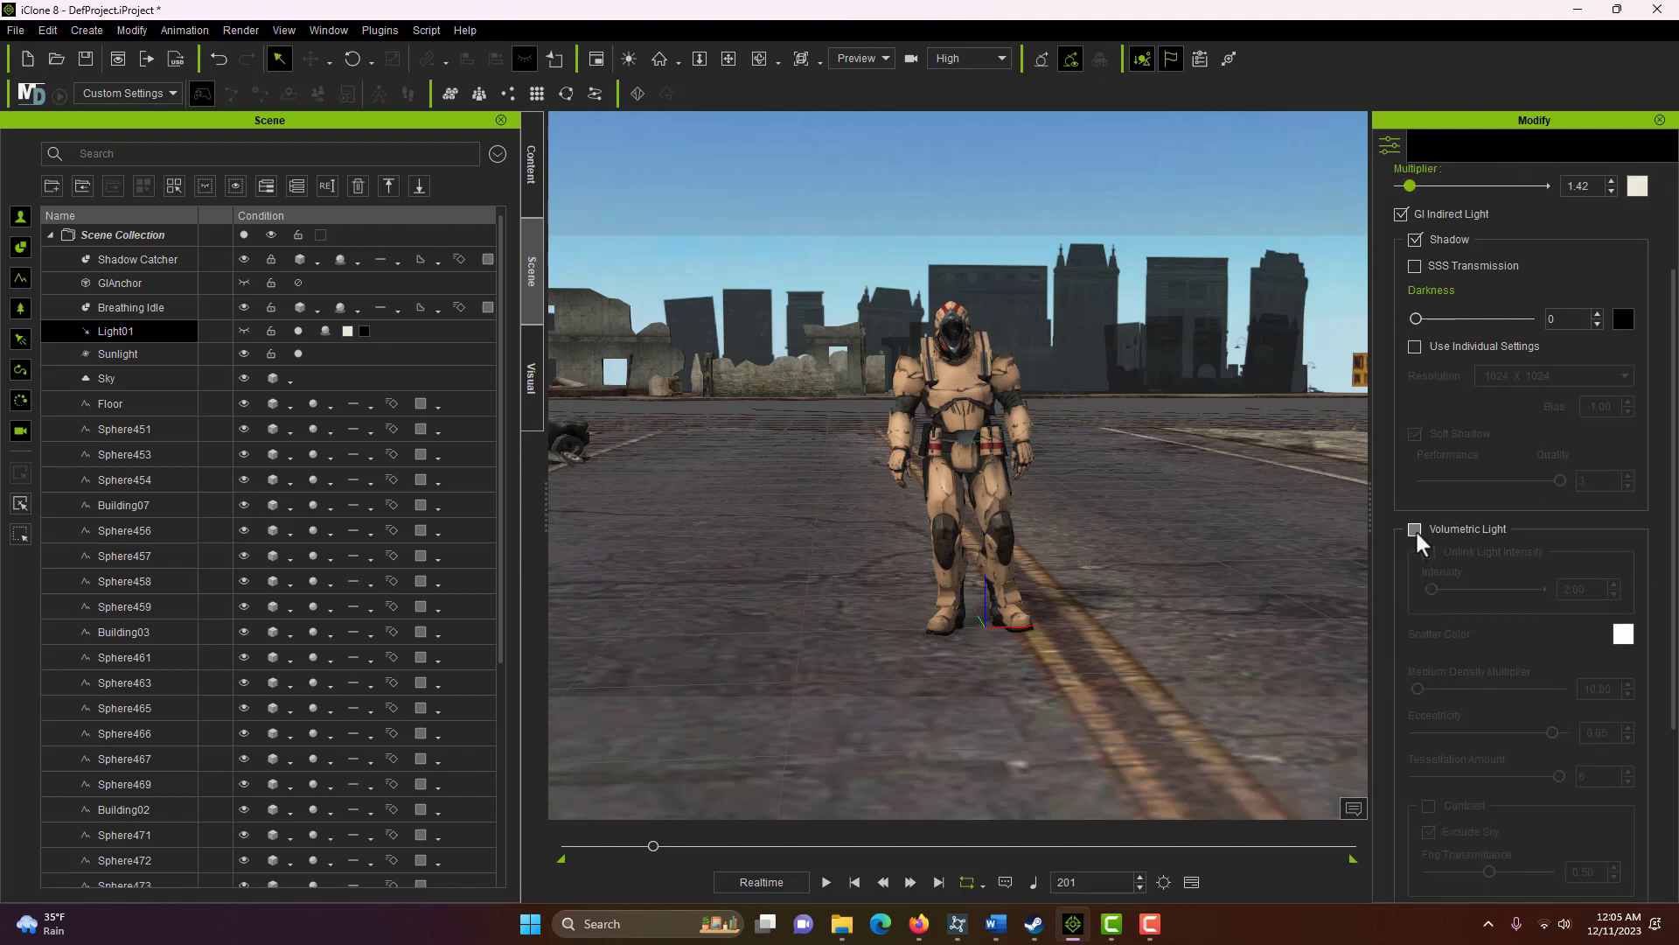
left_click(1416, 530)
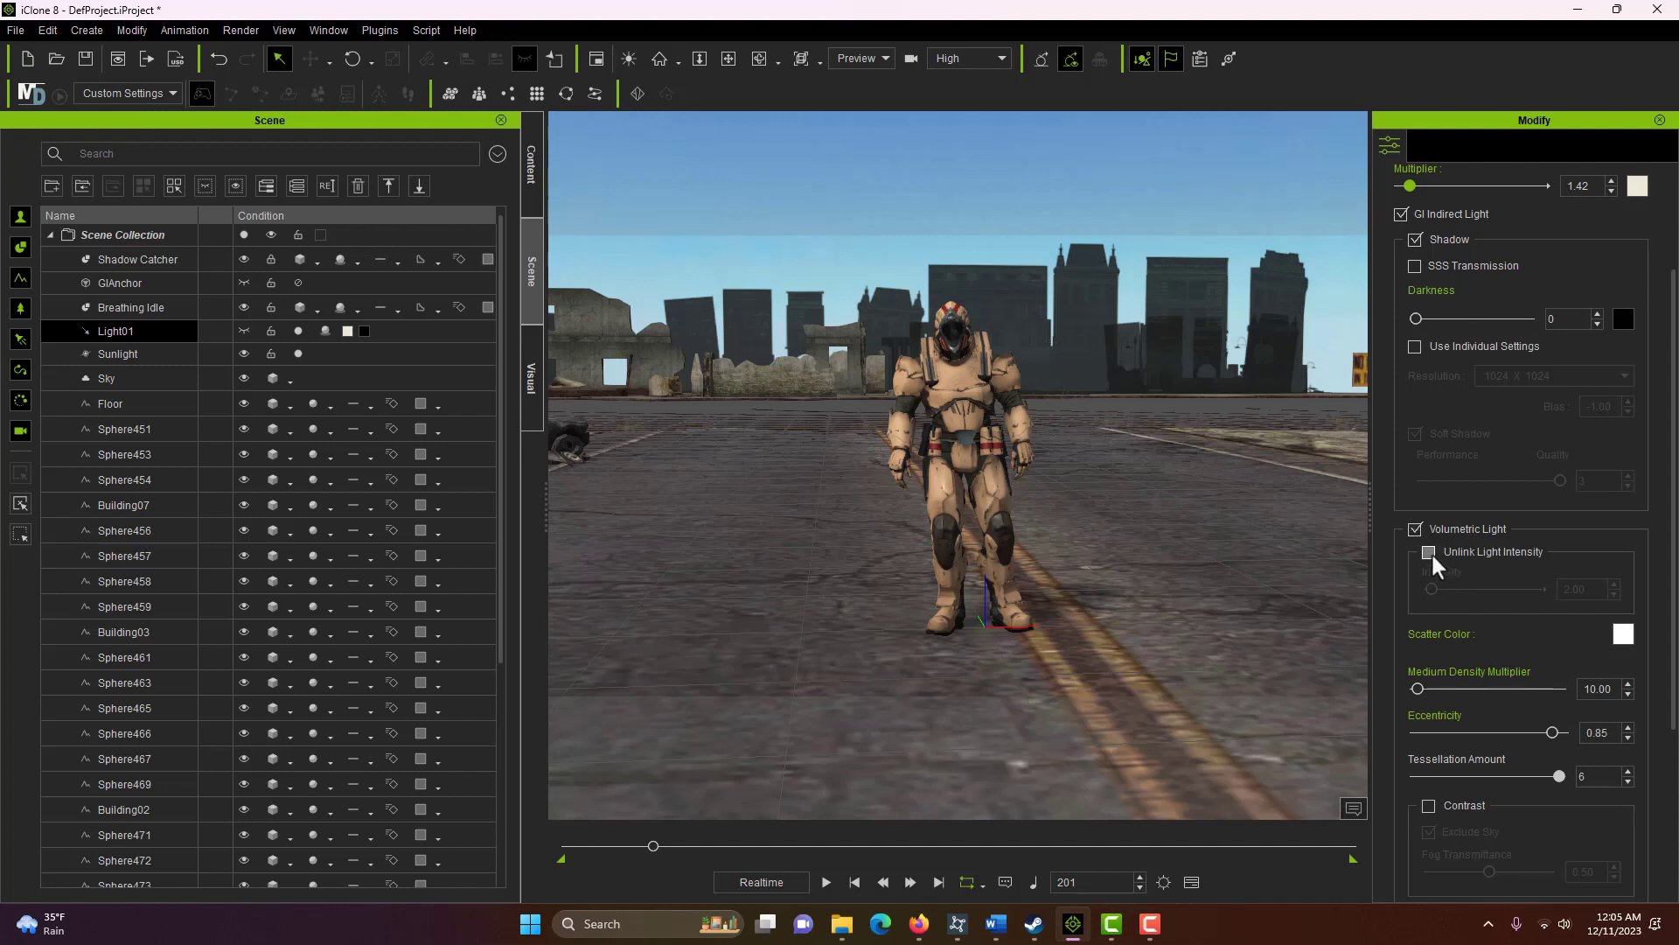
left_click(1429, 551)
left_click_drag(1432, 589, 1604, 574)
left_click_drag(1421, 689, 1524, 688)
Inspect the volumetric haze around the character up close, from behind and from the front of the street.
scroll(1180, 477, "up", 3)
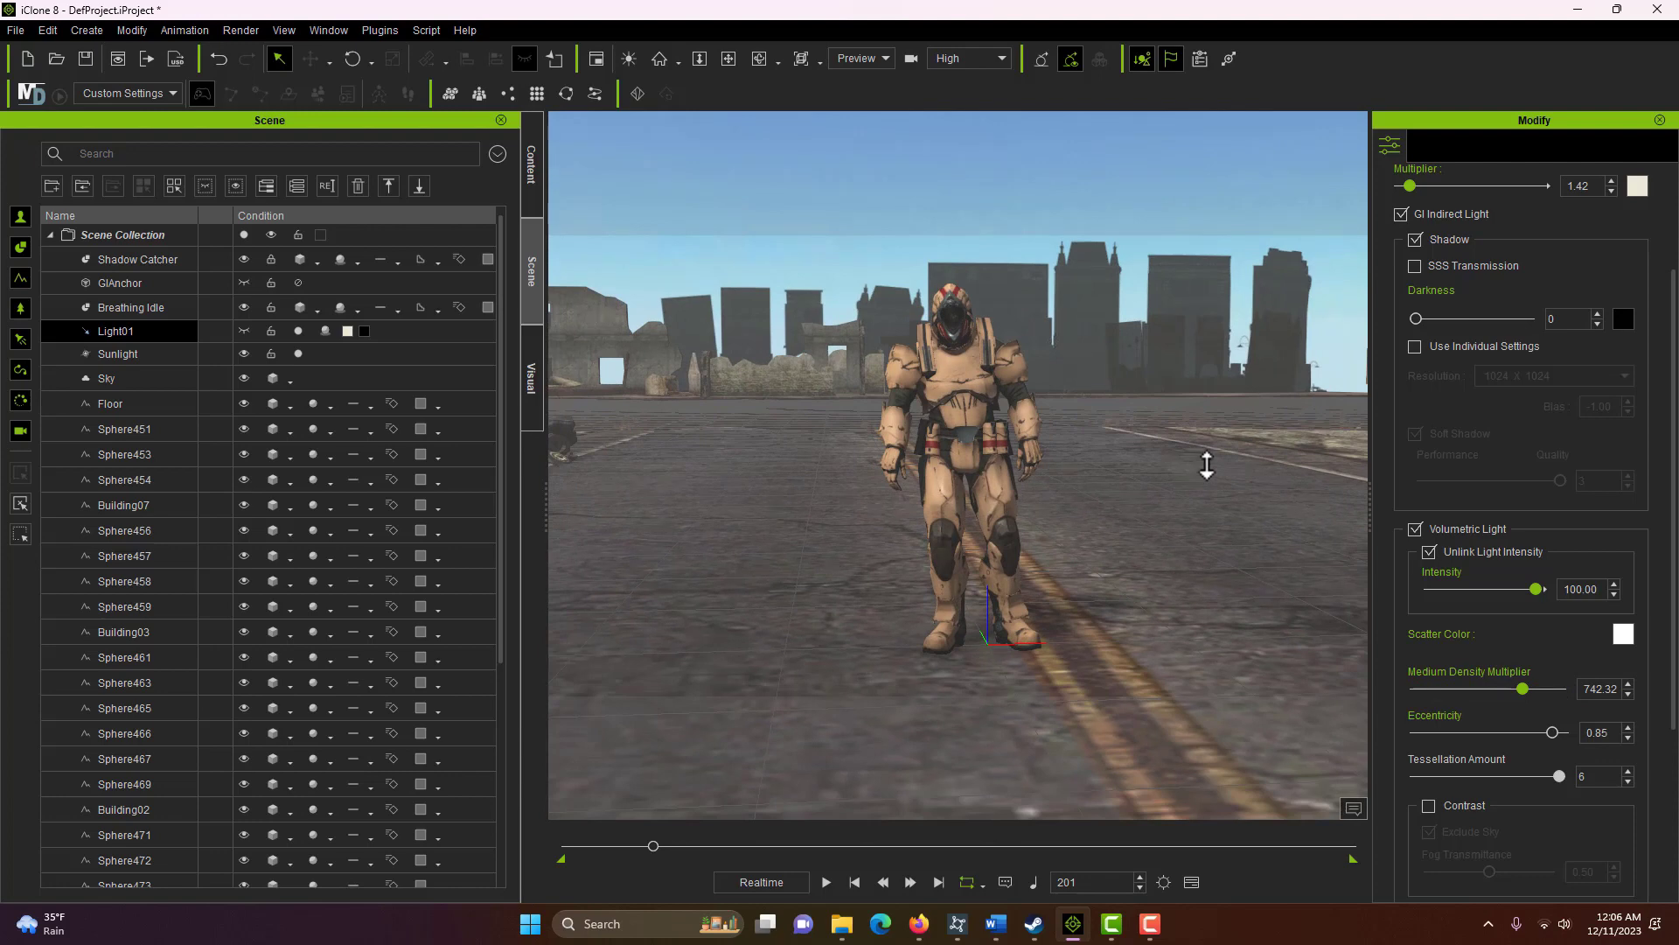
scroll(1207, 465, "up", 10)
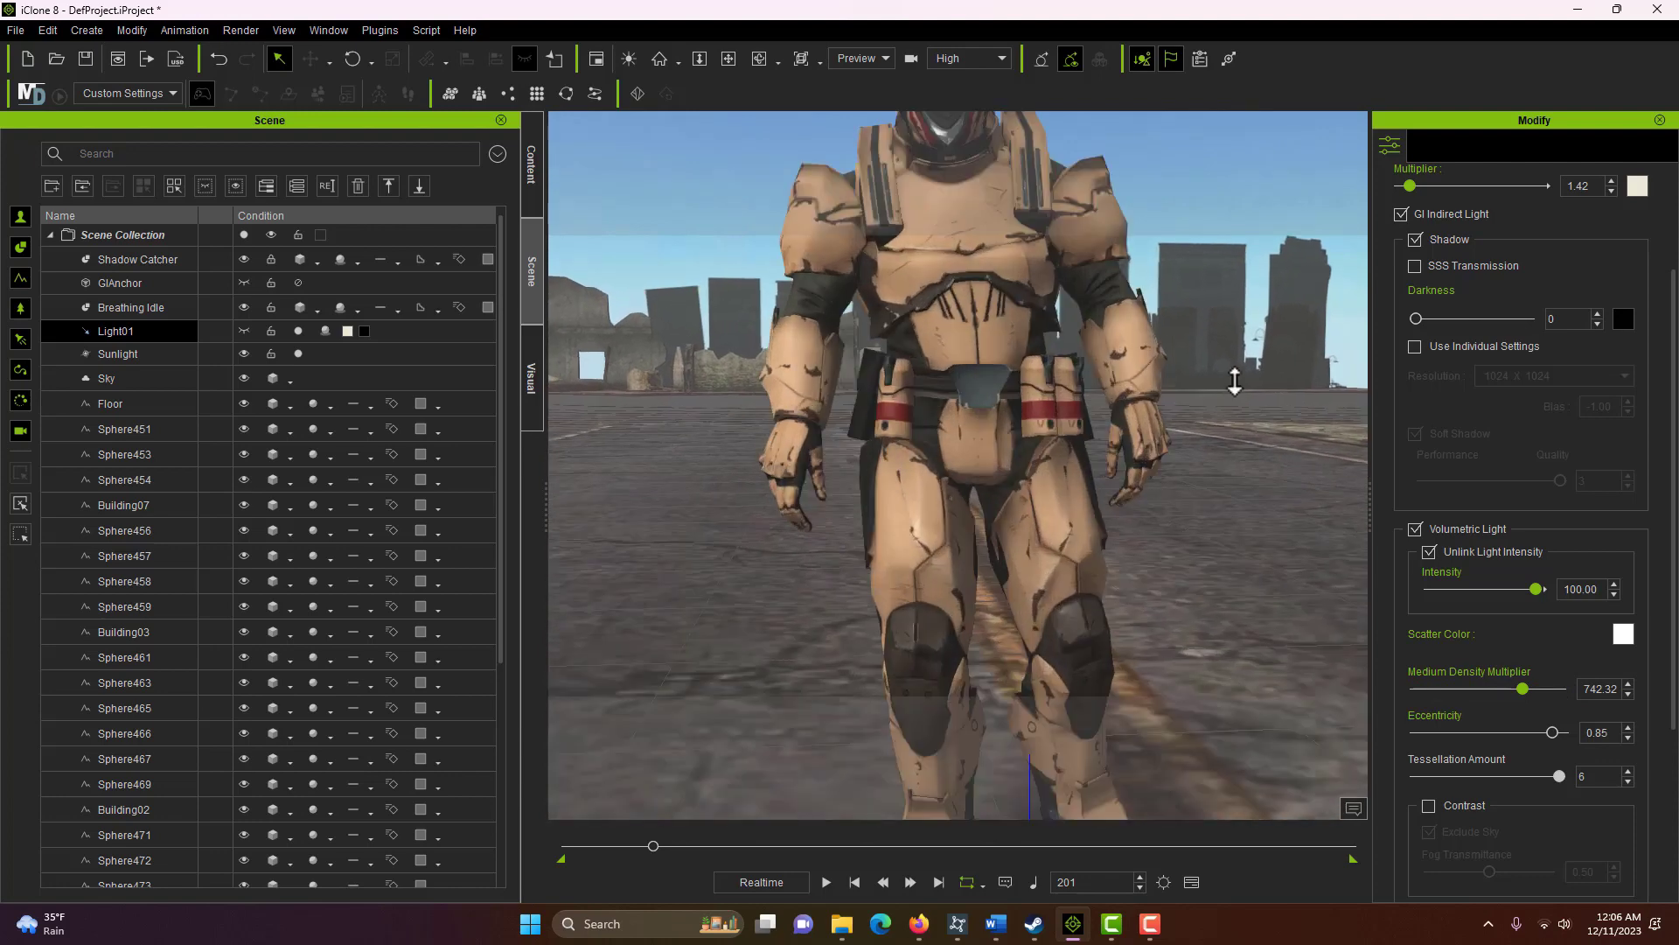
scroll(1224, 380, "up", 5)
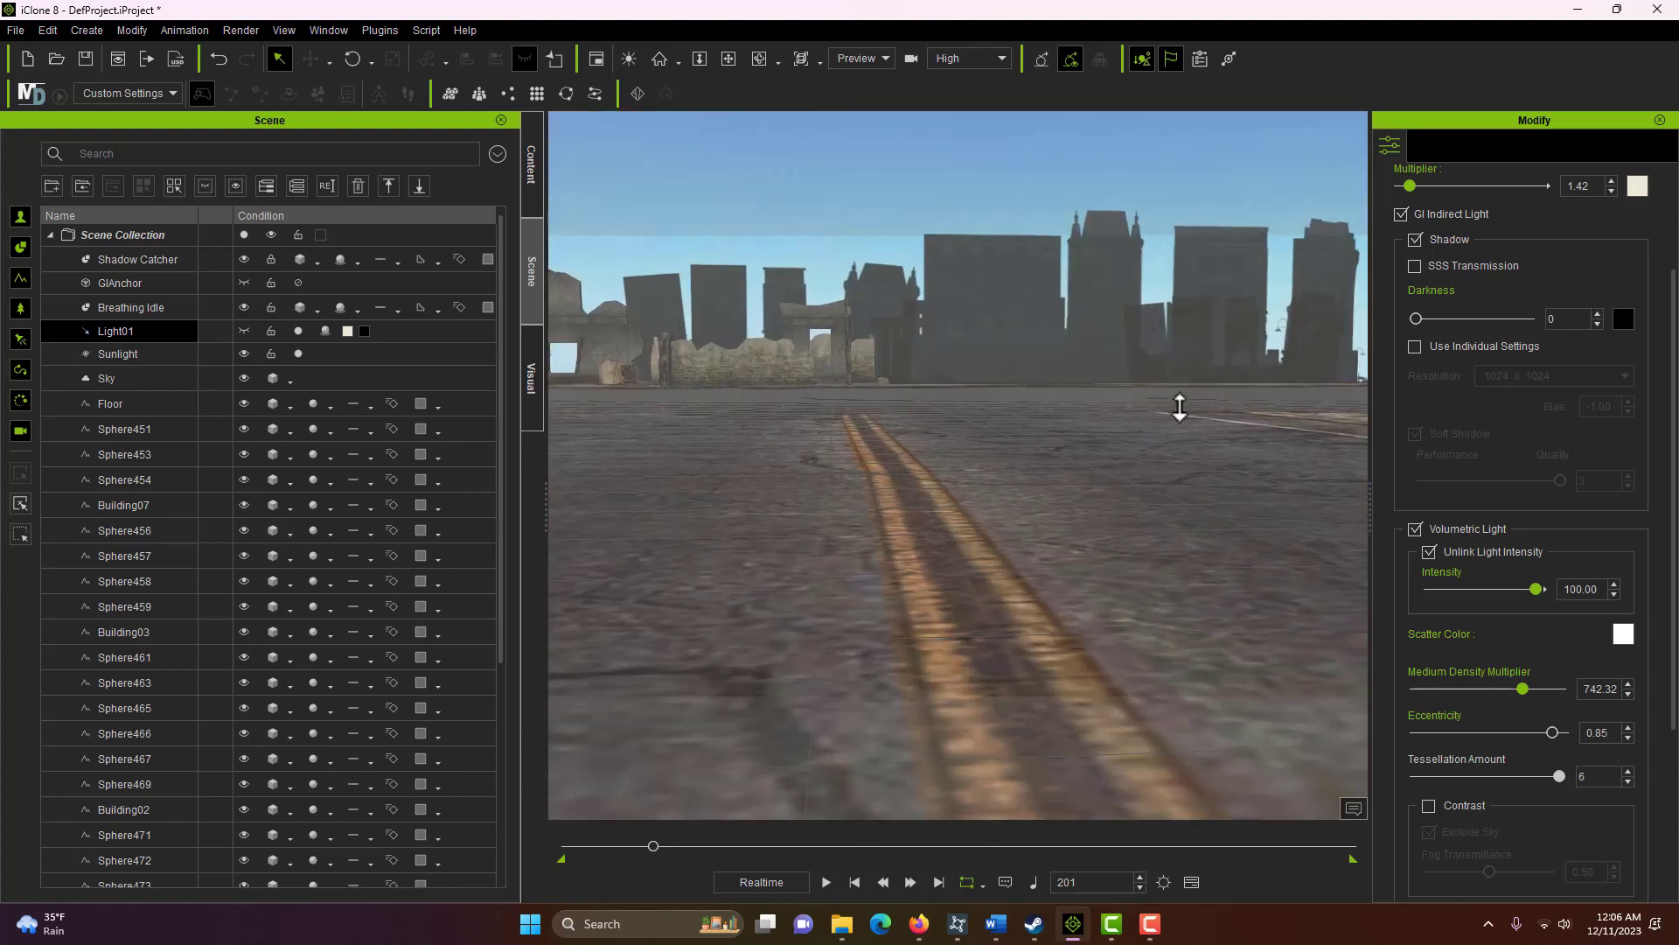
right_click_drag(1044, 409, 3, 423)
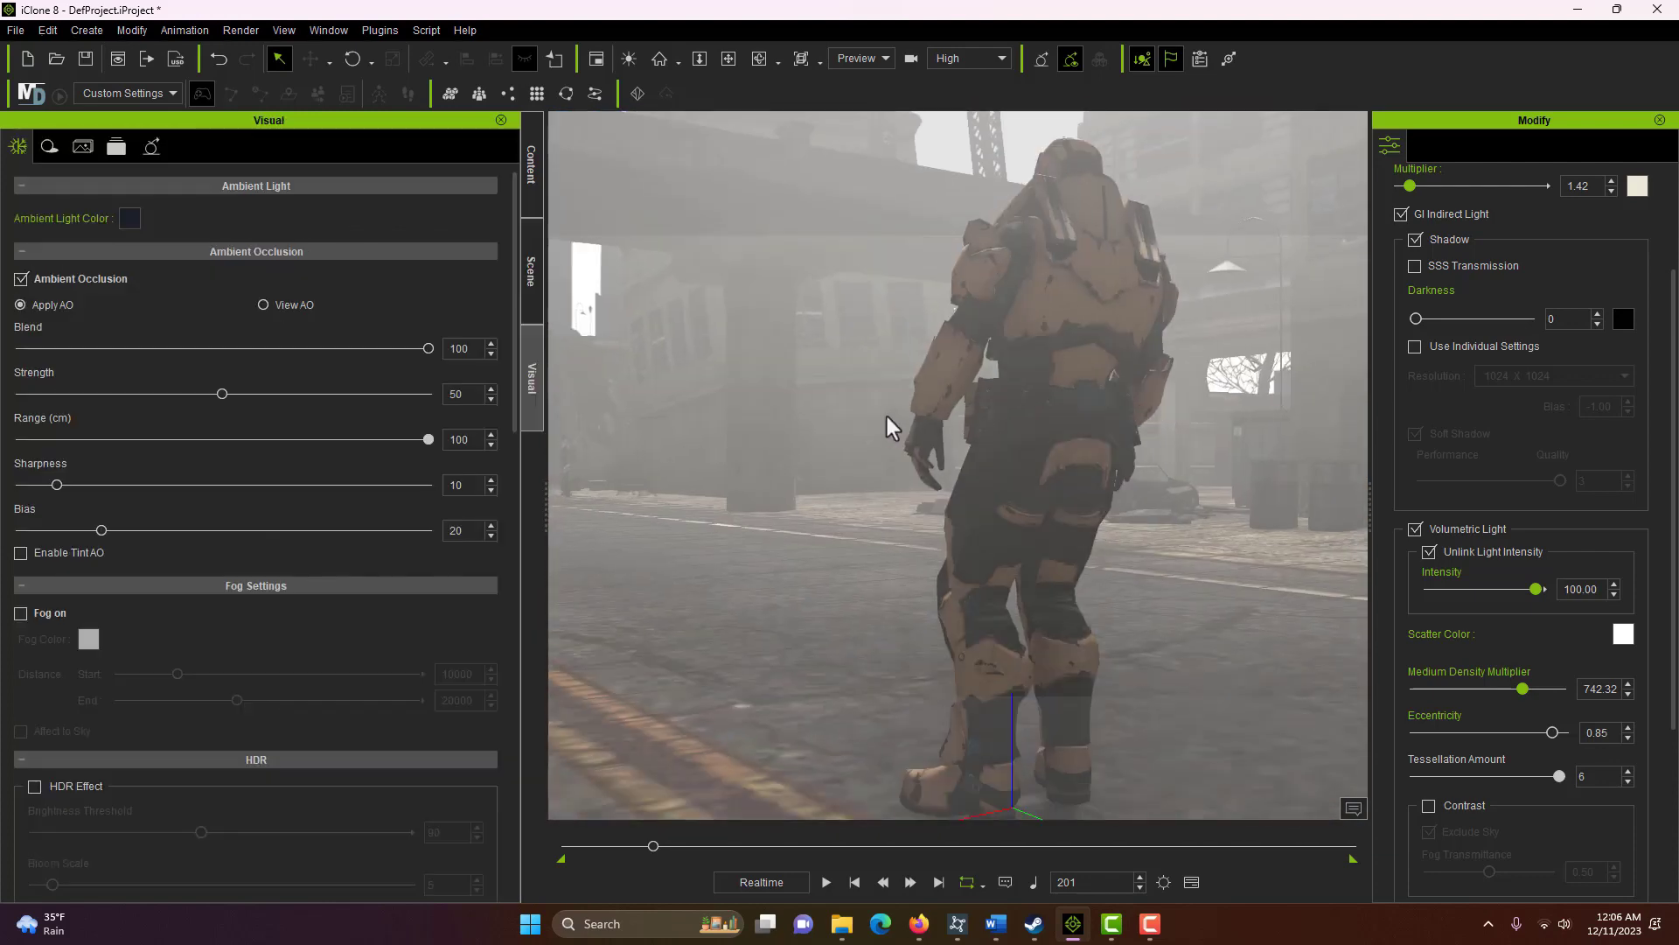
scroll(887, 417, "down", 6)
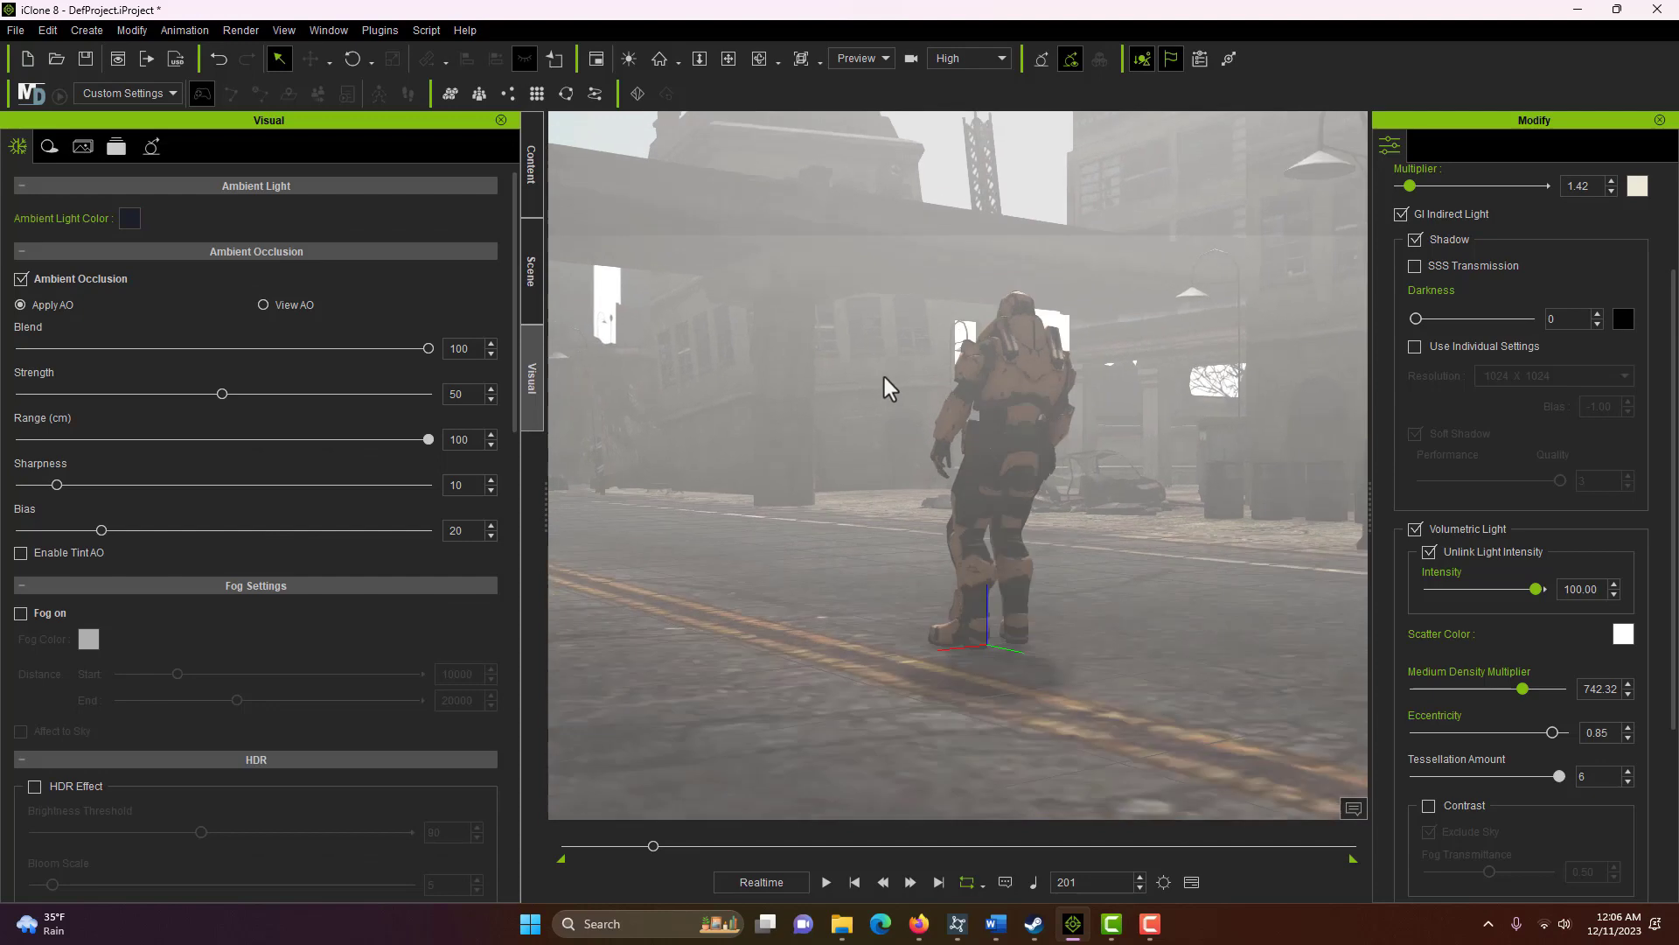
scroll(885, 376, "down", 2)
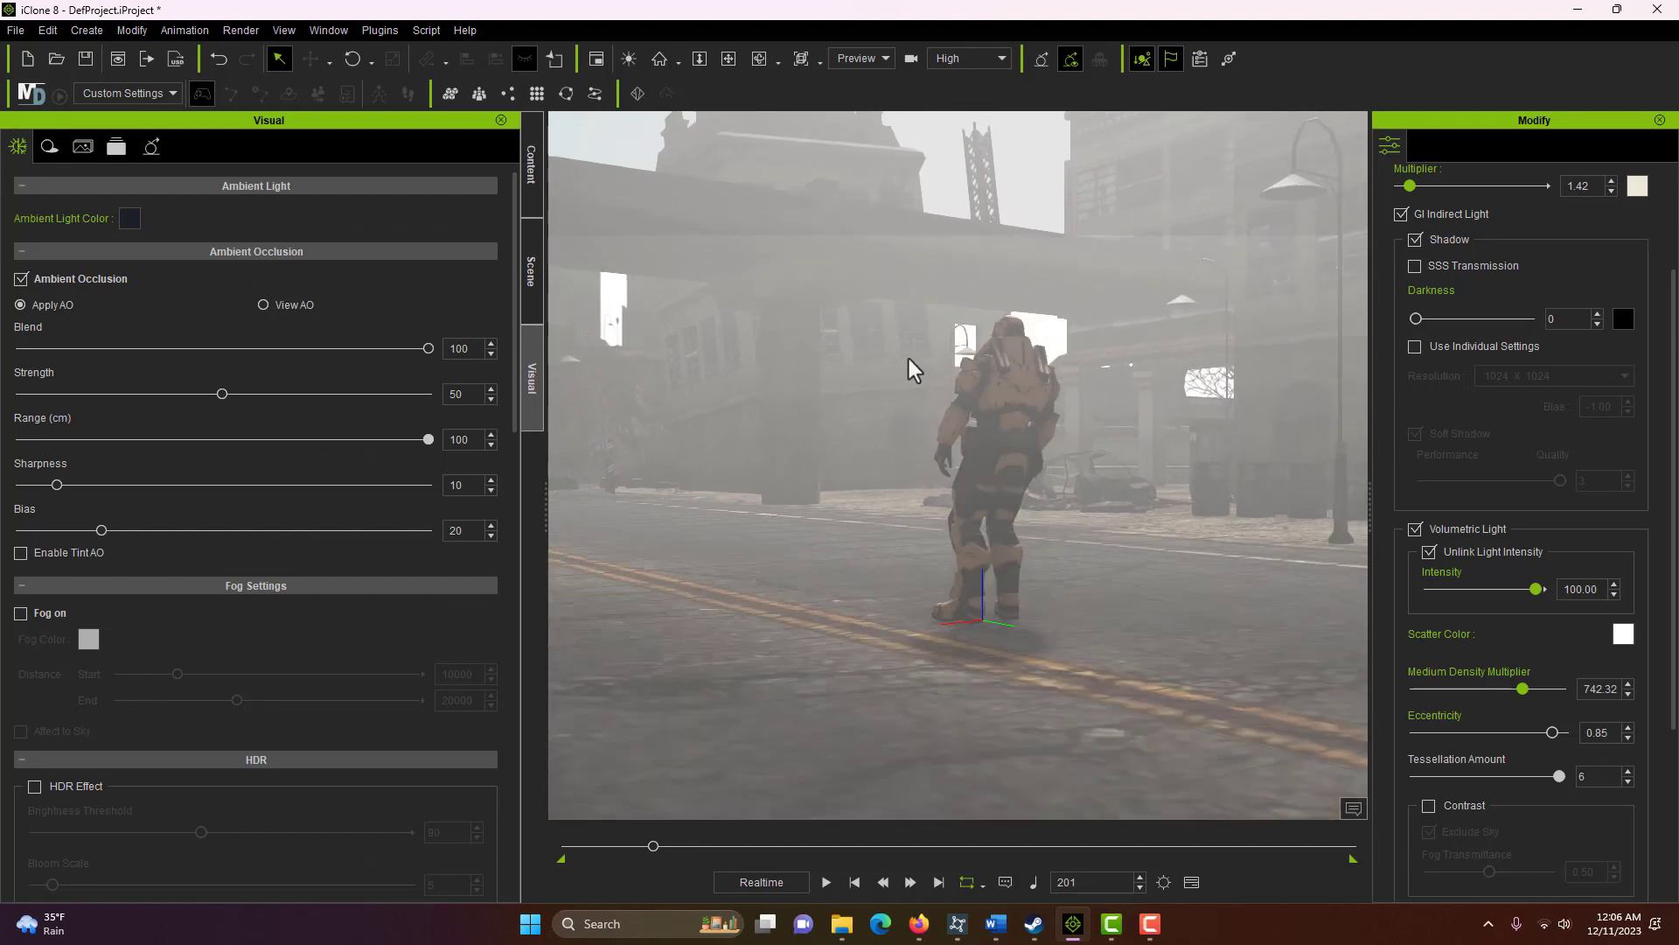
right_click_drag(909, 358, 1656, 413)
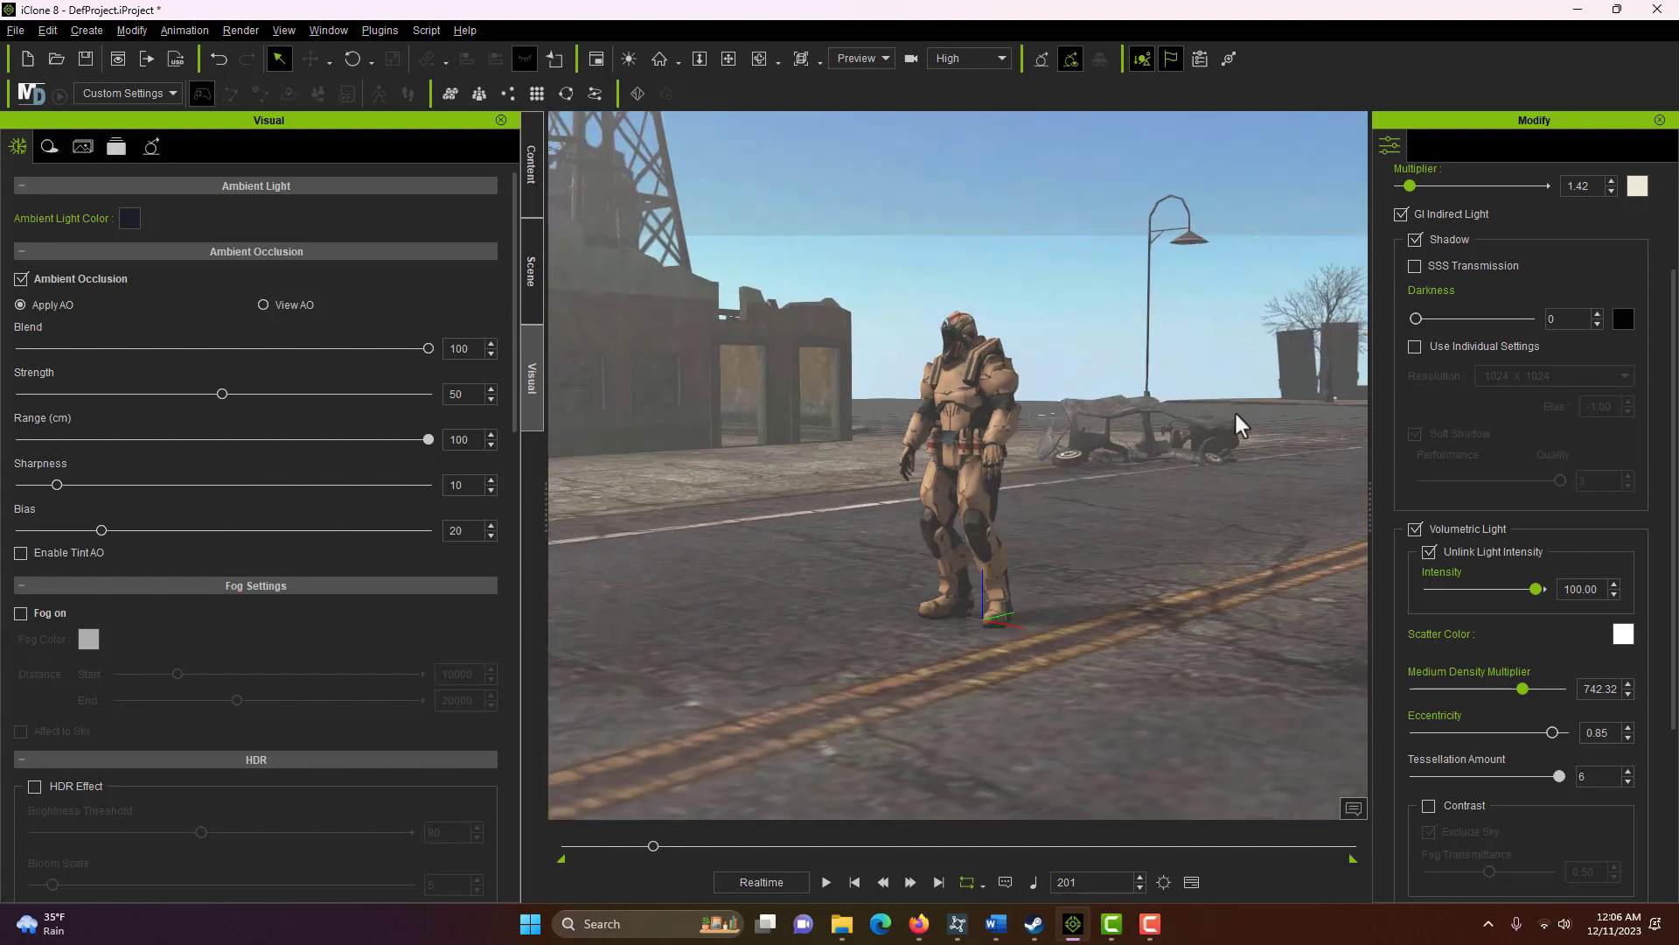
right_click_drag(1184, 487, 1125, 450)
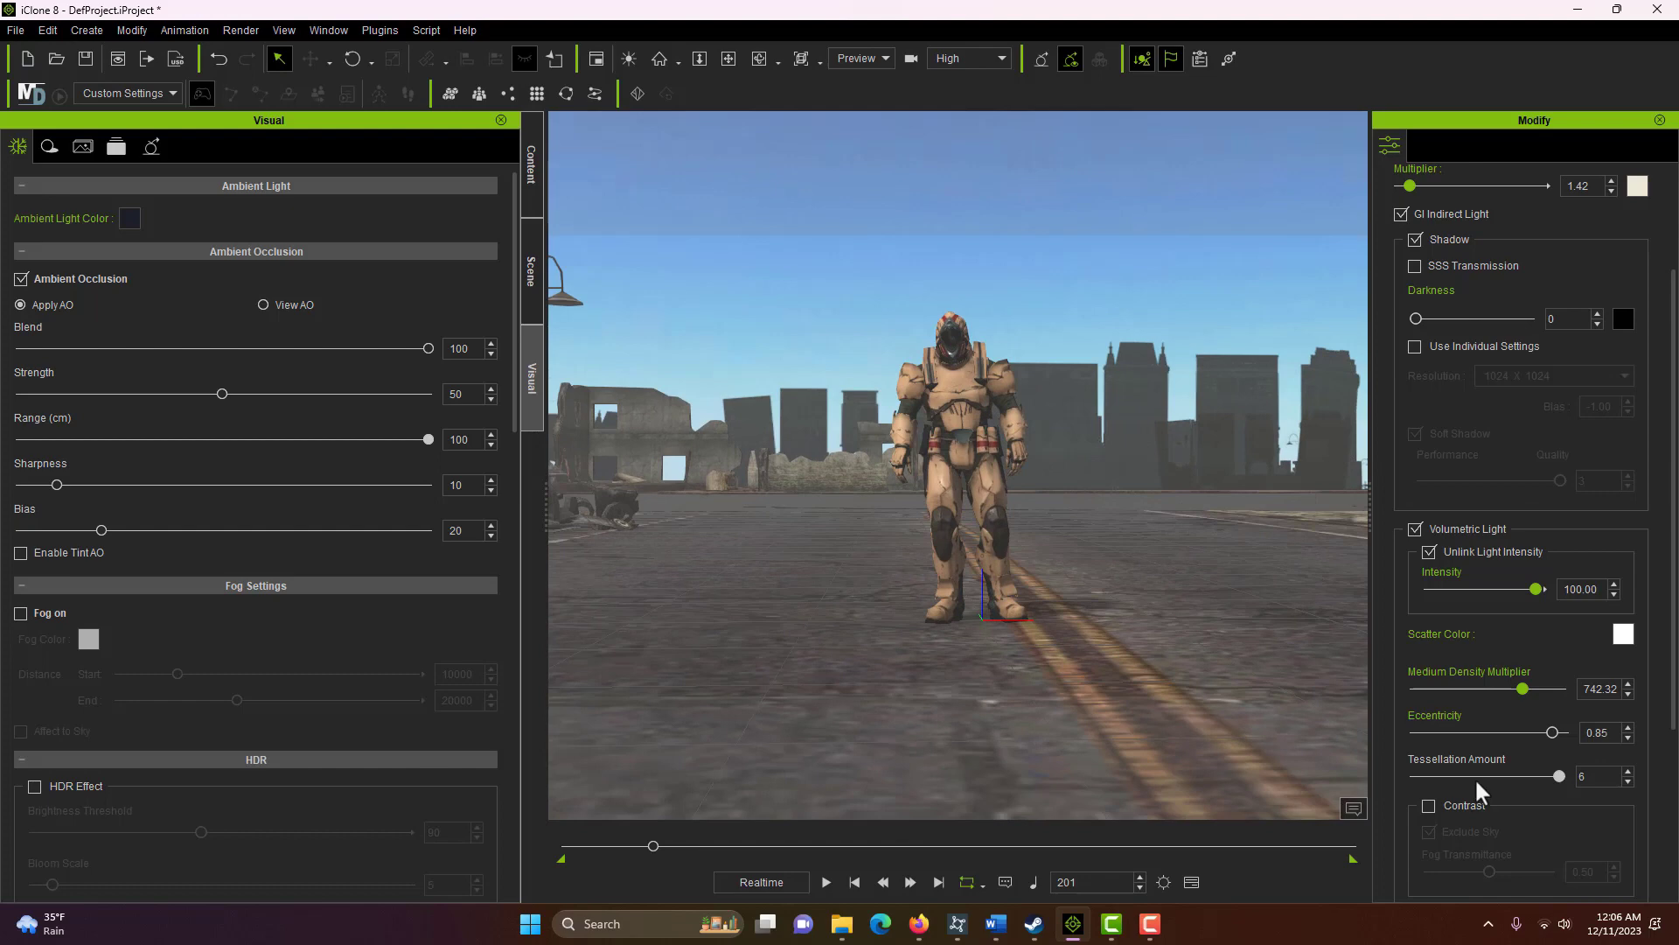
Set the medium density multiplier of Light01's volumetric light to 723.92.
mouse_move(1523, 689)
left_mouse_down()
mouse_move(1431, 696)
mouse_move(1520, 687)
left_mouse_up()
scroll(1051, 414, "up", 2)
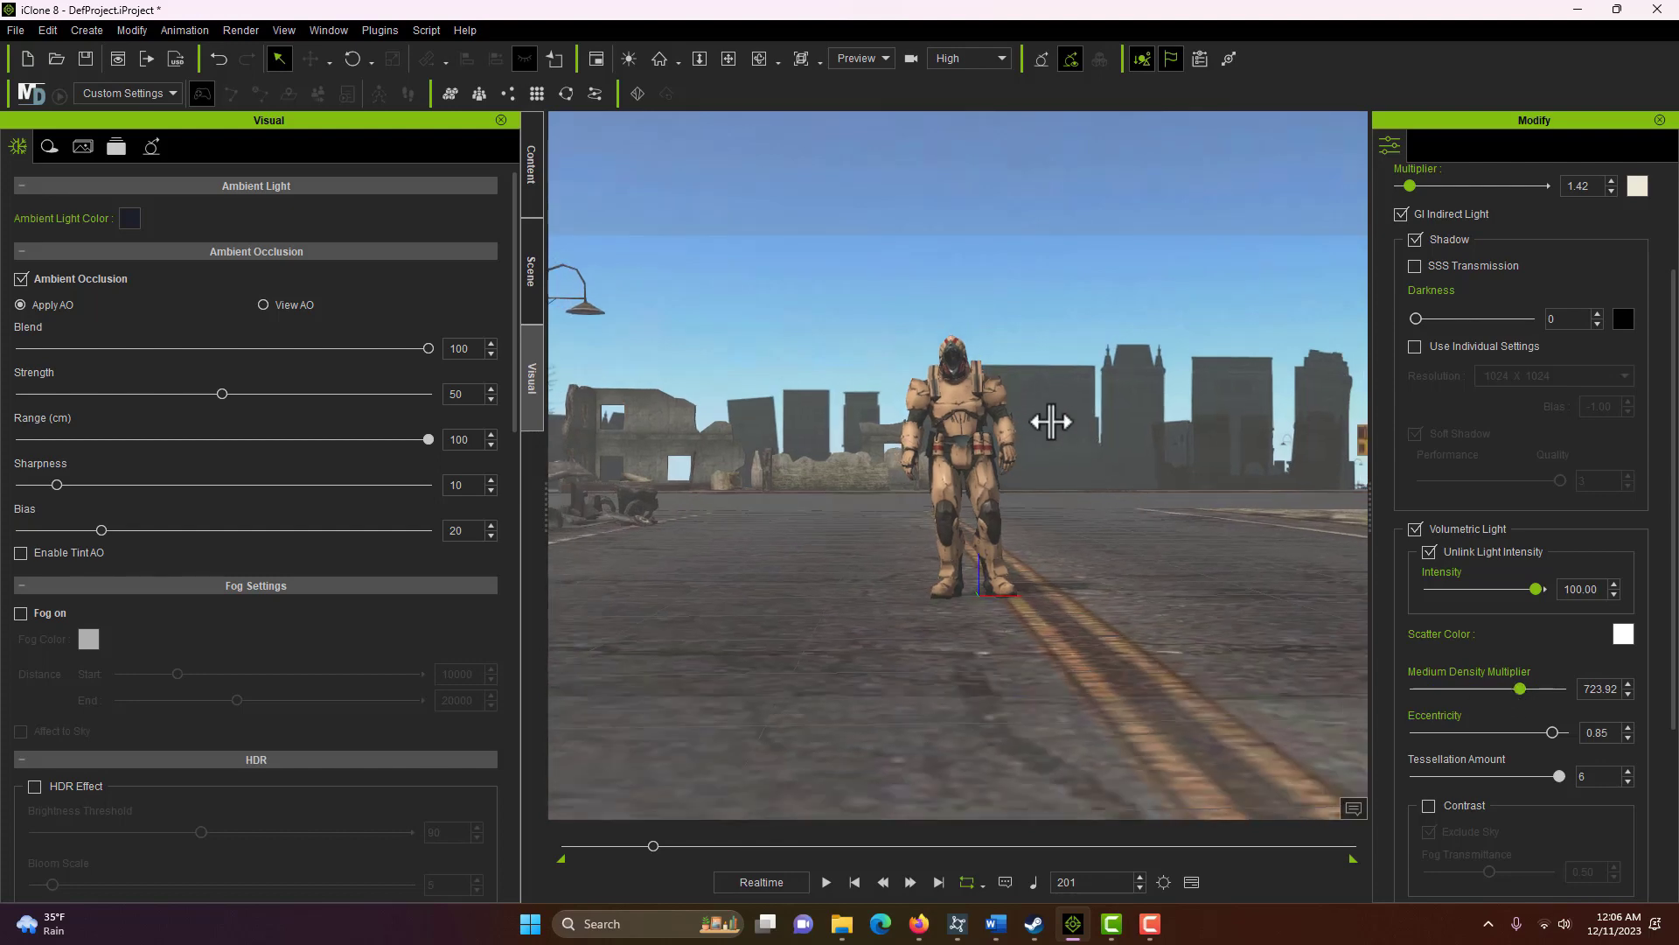
scroll(1036, 425, "up", 2)
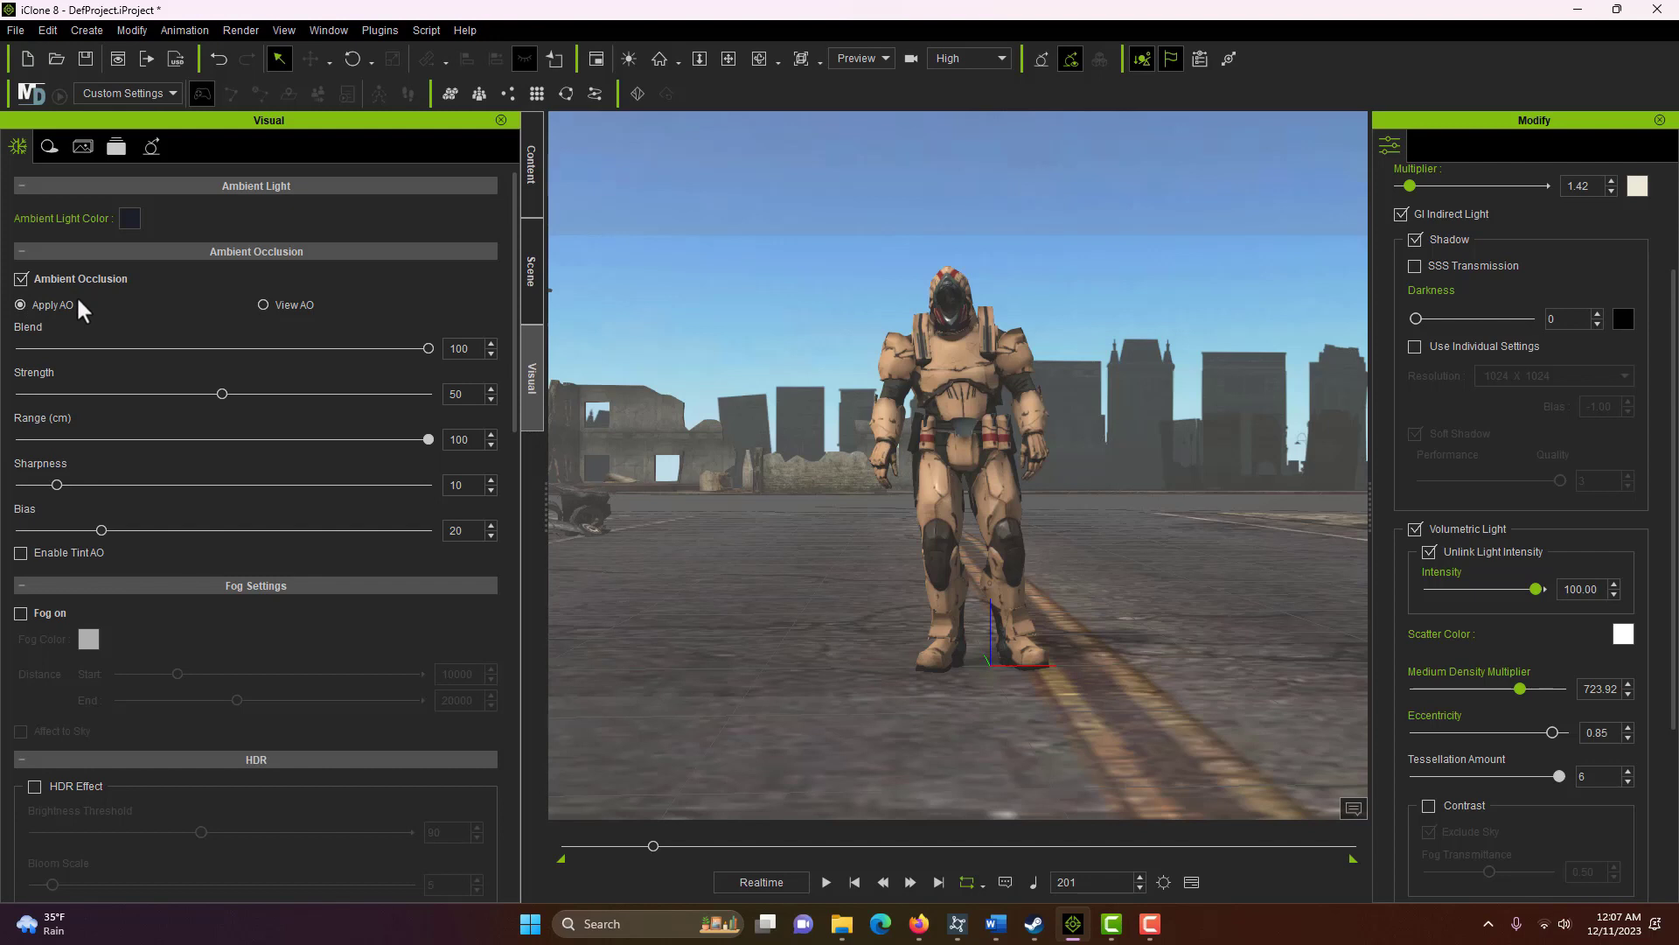
Preview the ambient occlusion by itself, raise its strength to 100, and switch back to applying it to the scene.
left_click(263, 304)
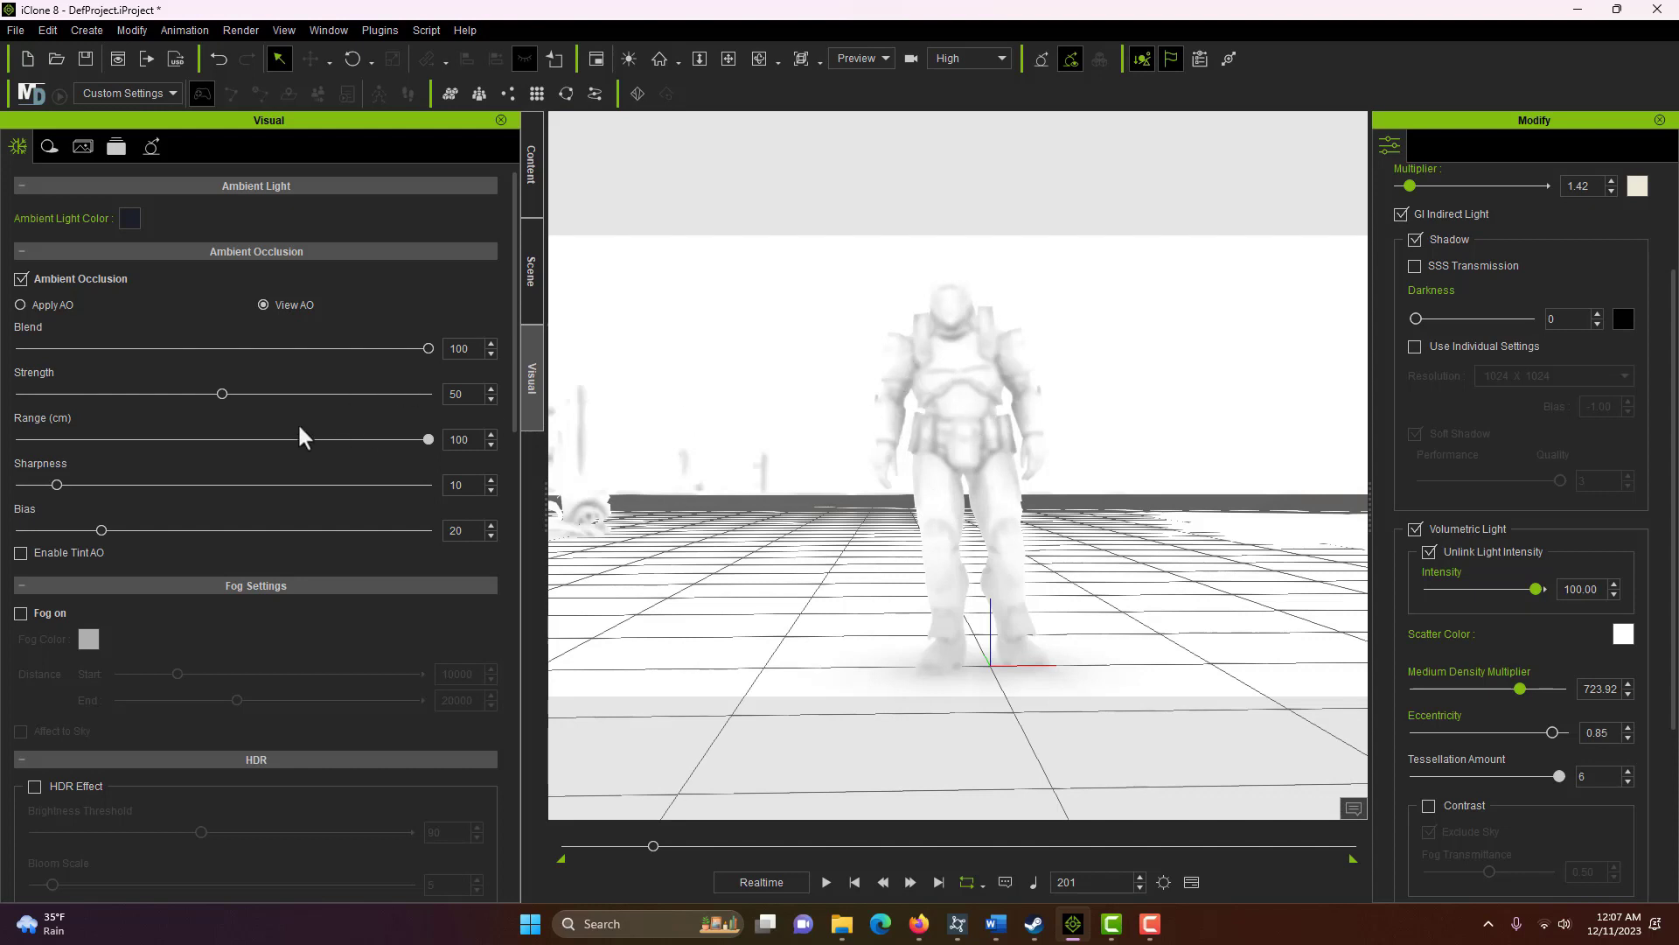
left_click_drag(223, 394, 479, 427)
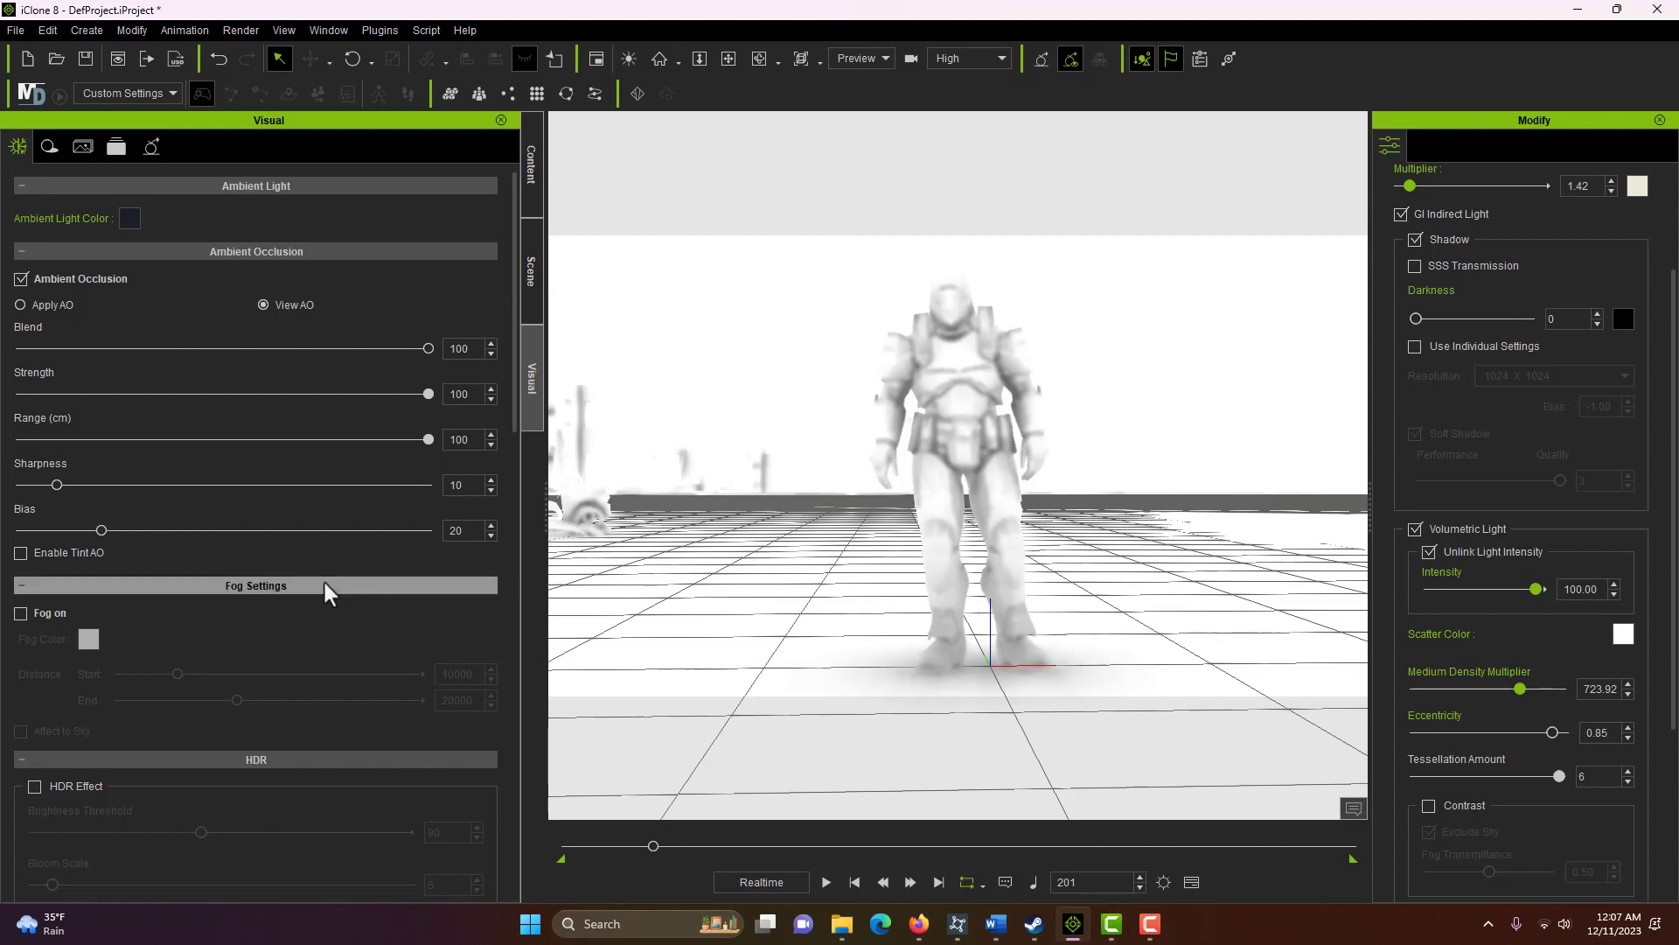
scroll(342, 553, "down", 10)
scroll(341, 564, "down", 7)
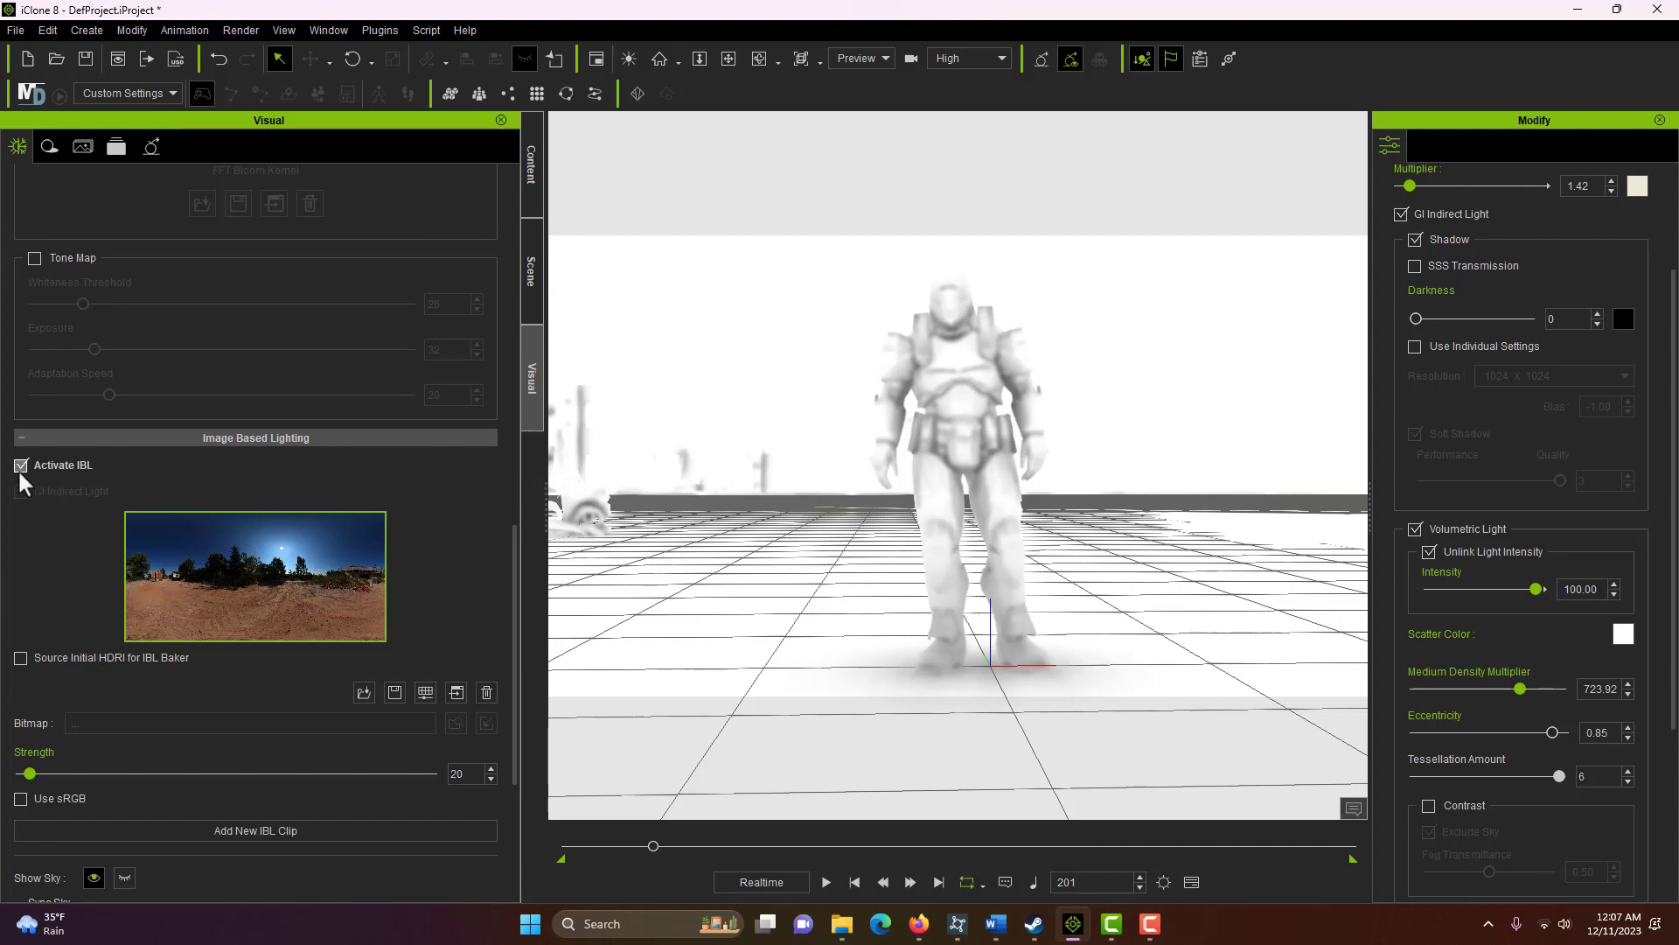
scroll(294, 367, "up", 15)
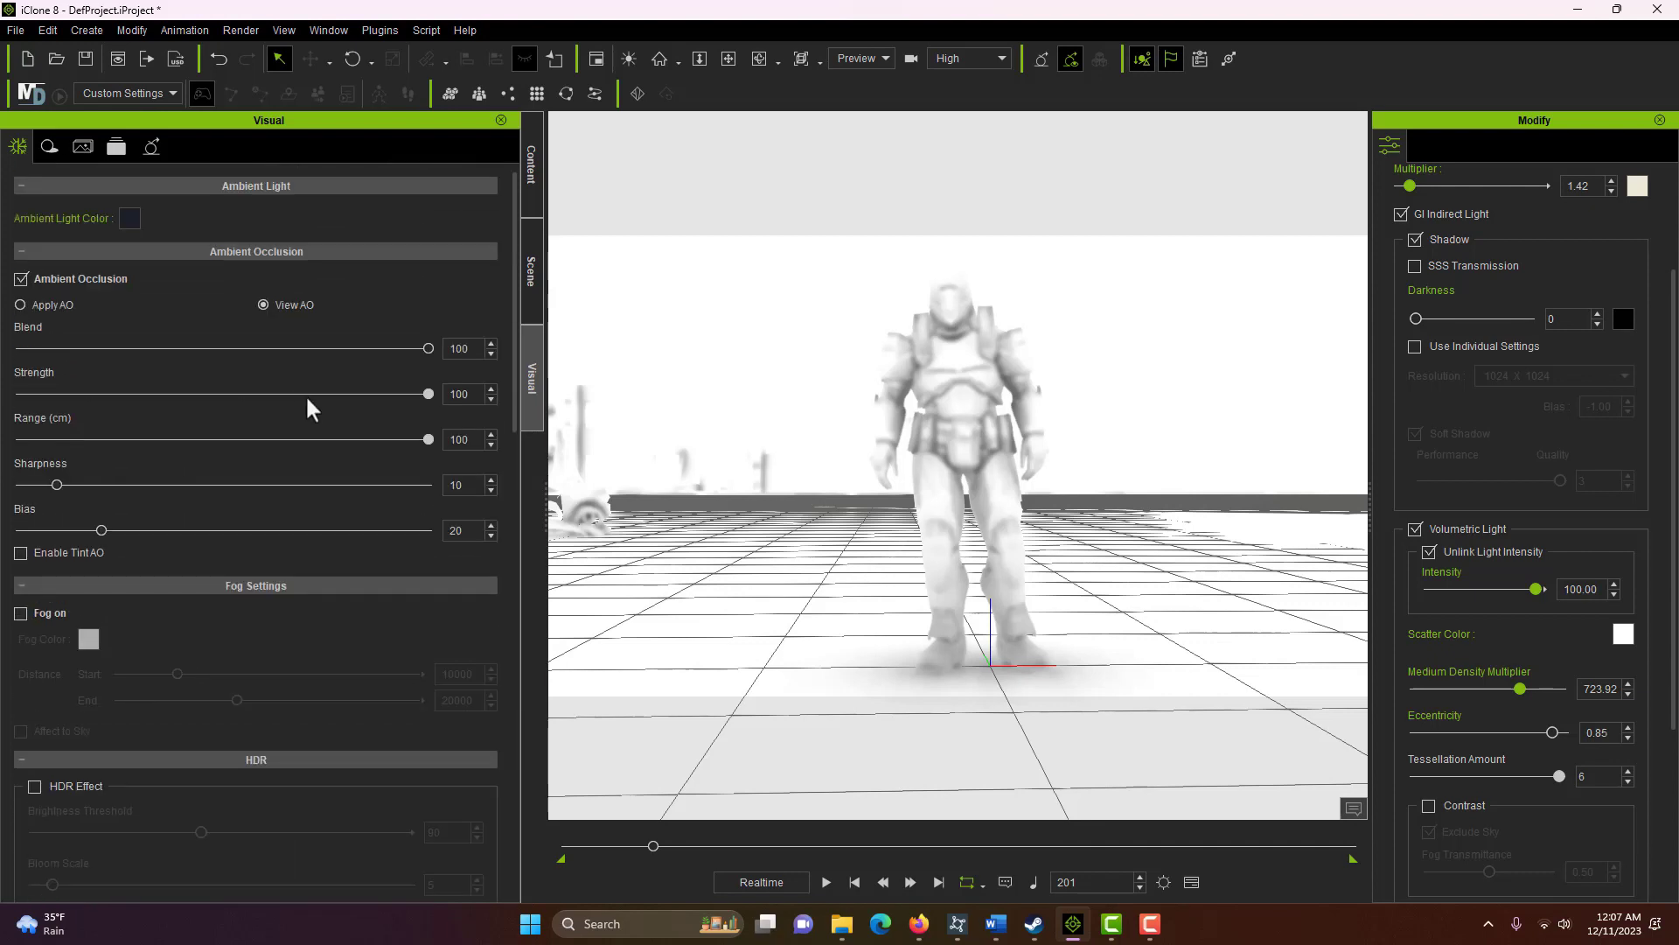
left_click(20, 304)
Toggle image based lighting off and on repeatedly to compare its effect on the character and street.
scroll(213, 418, "down", 15)
scroll(222, 464, "down", 5)
scroll(222, 465, "up", 4)
left_click(21, 412)
left_click(21, 412)
left_click(21, 412)
left_click(21, 412)
left_click(21, 412)
left_click(21, 412)
left_click(21, 412)
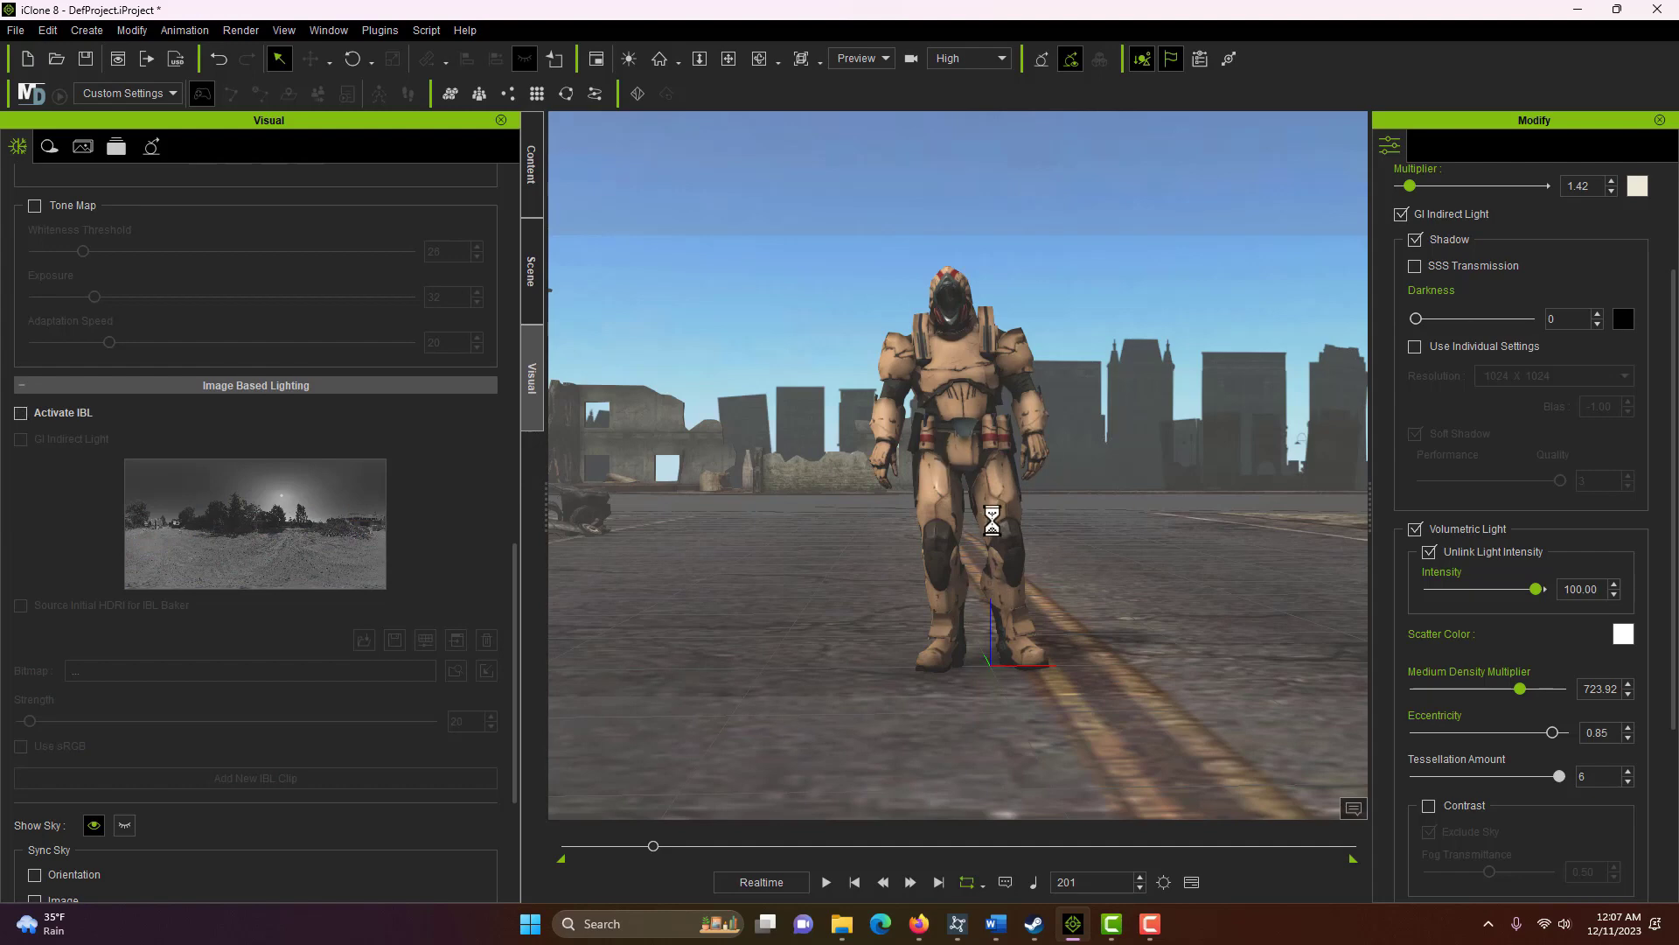
left_click(21, 413)
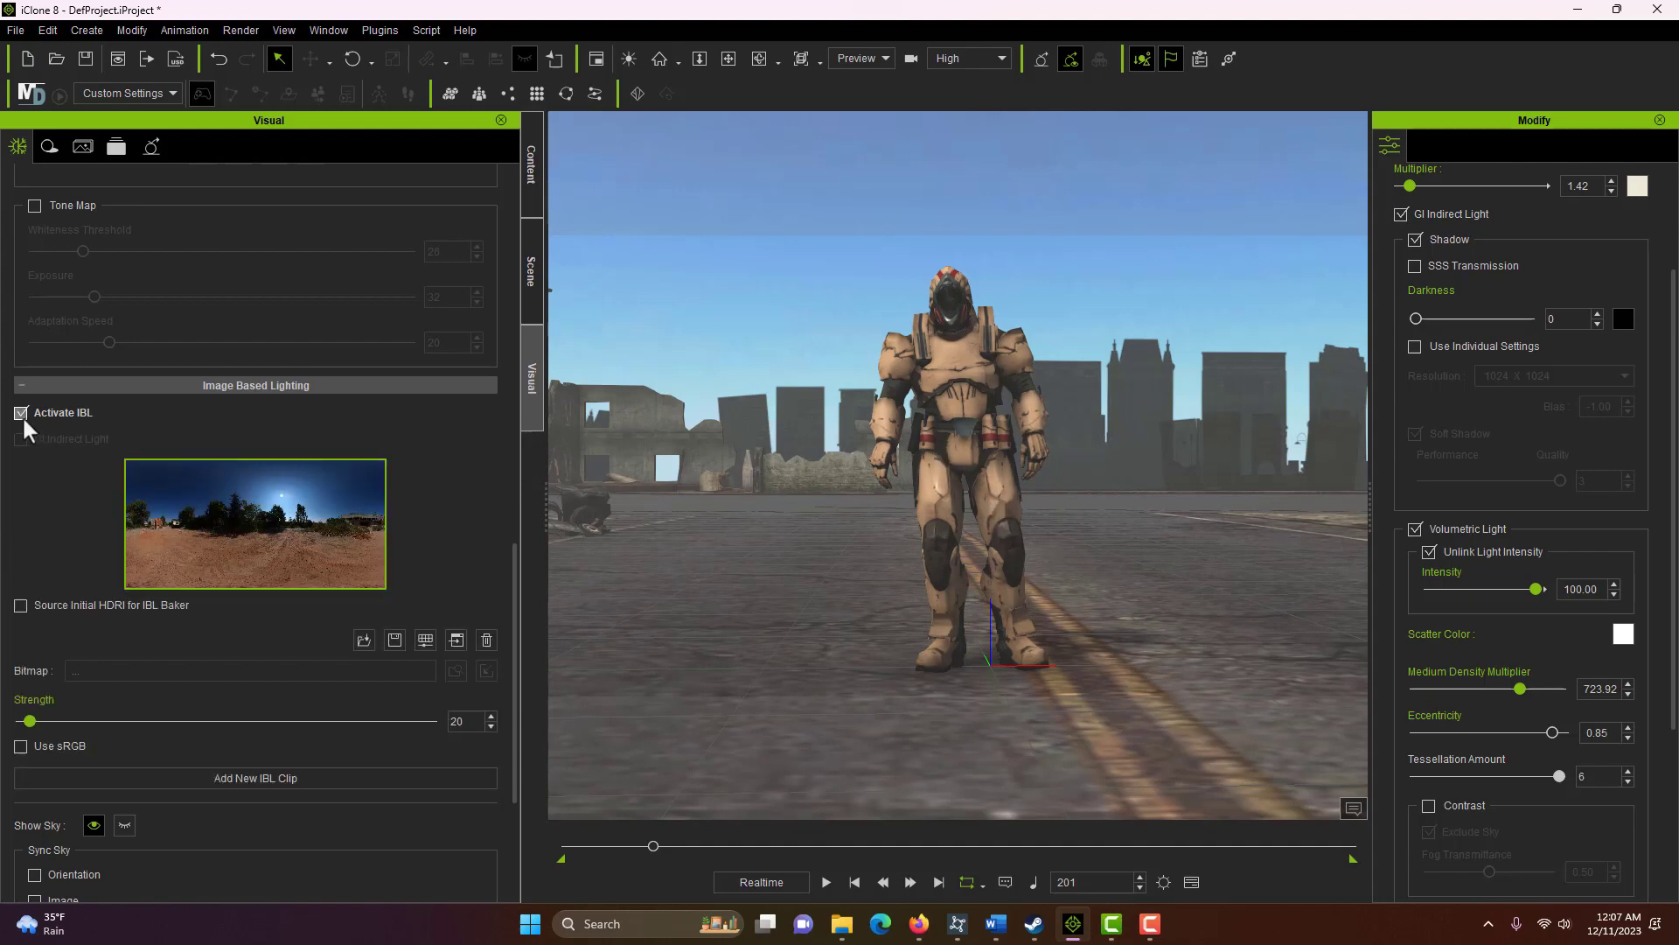
Lower the image based lighting strength to its minimum and deactivate image based lighting.
left_click_drag(24, 720, 2, 692)
left_click(20, 412)
scroll(245, 438, "up", 3)
scroll(243, 489, "up", 8)
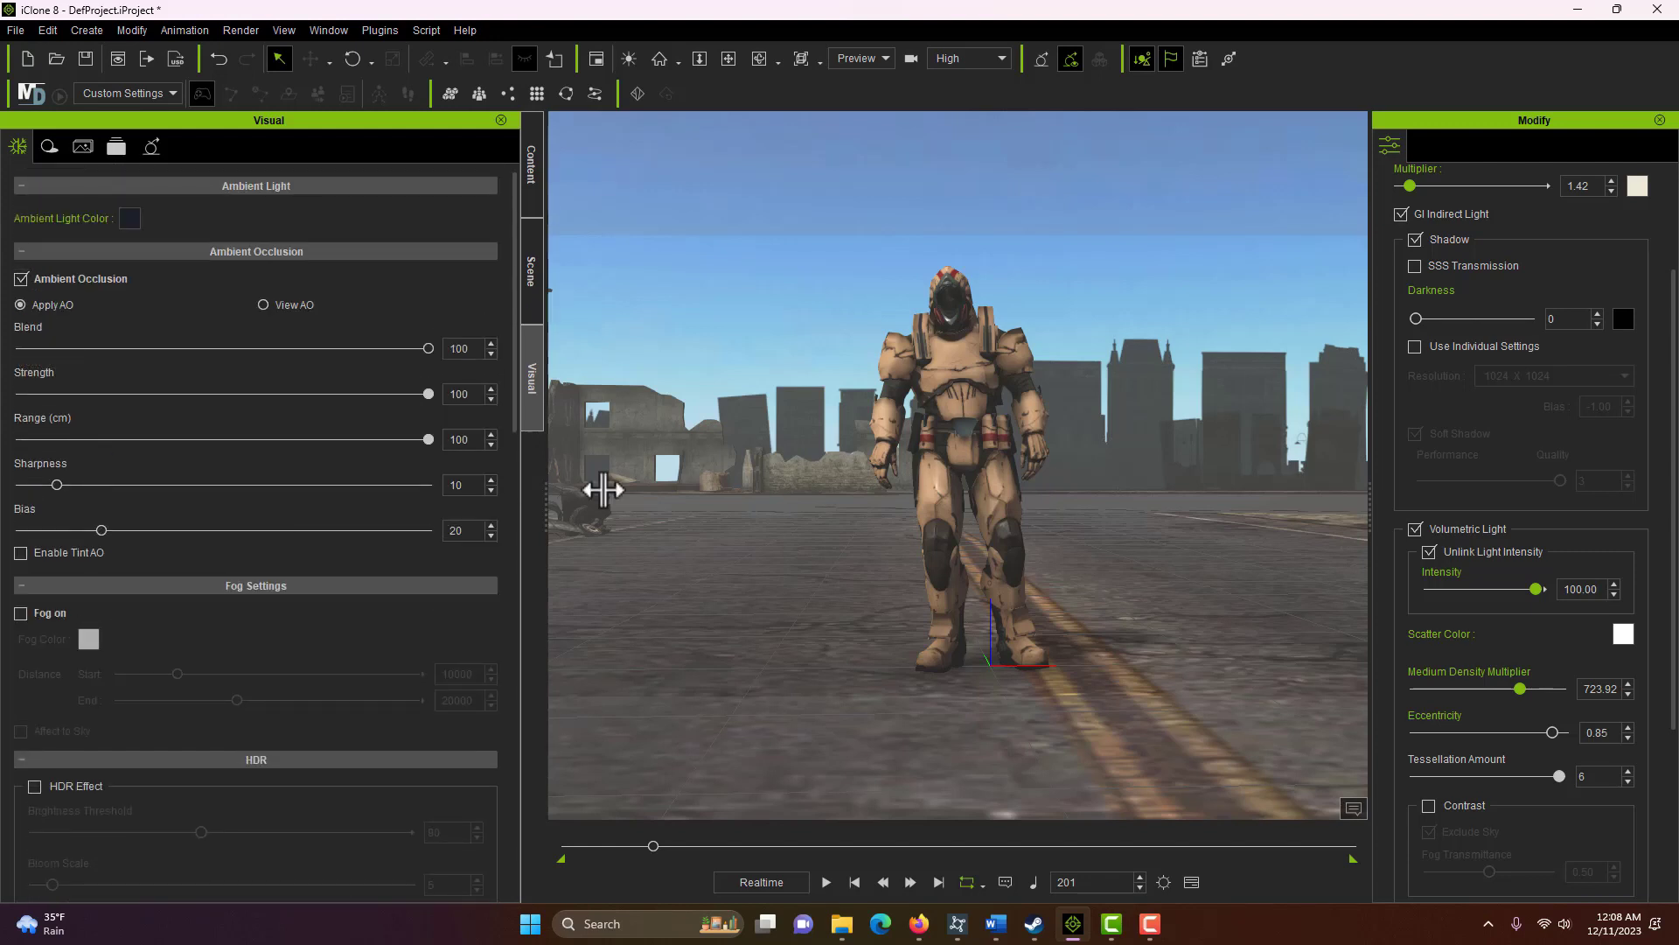
Examine the hazy lighting around the character from farther away, from behind and facing the sun.
scroll(736, 564, "down", 2)
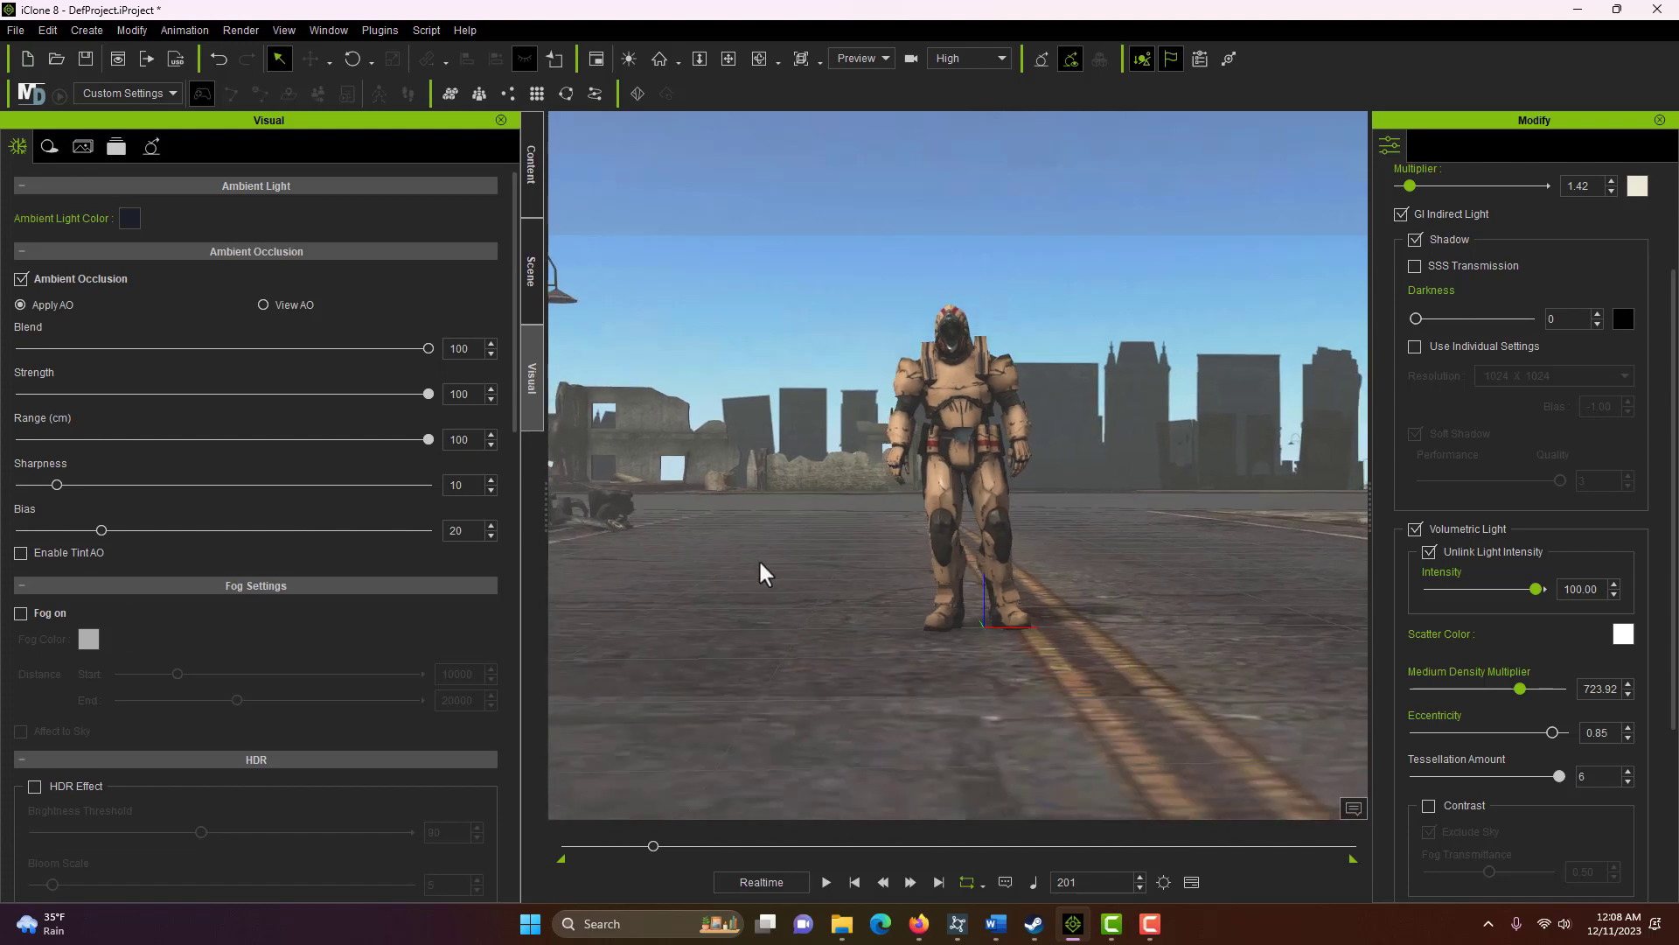
scroll(761, 573, "down", 3)
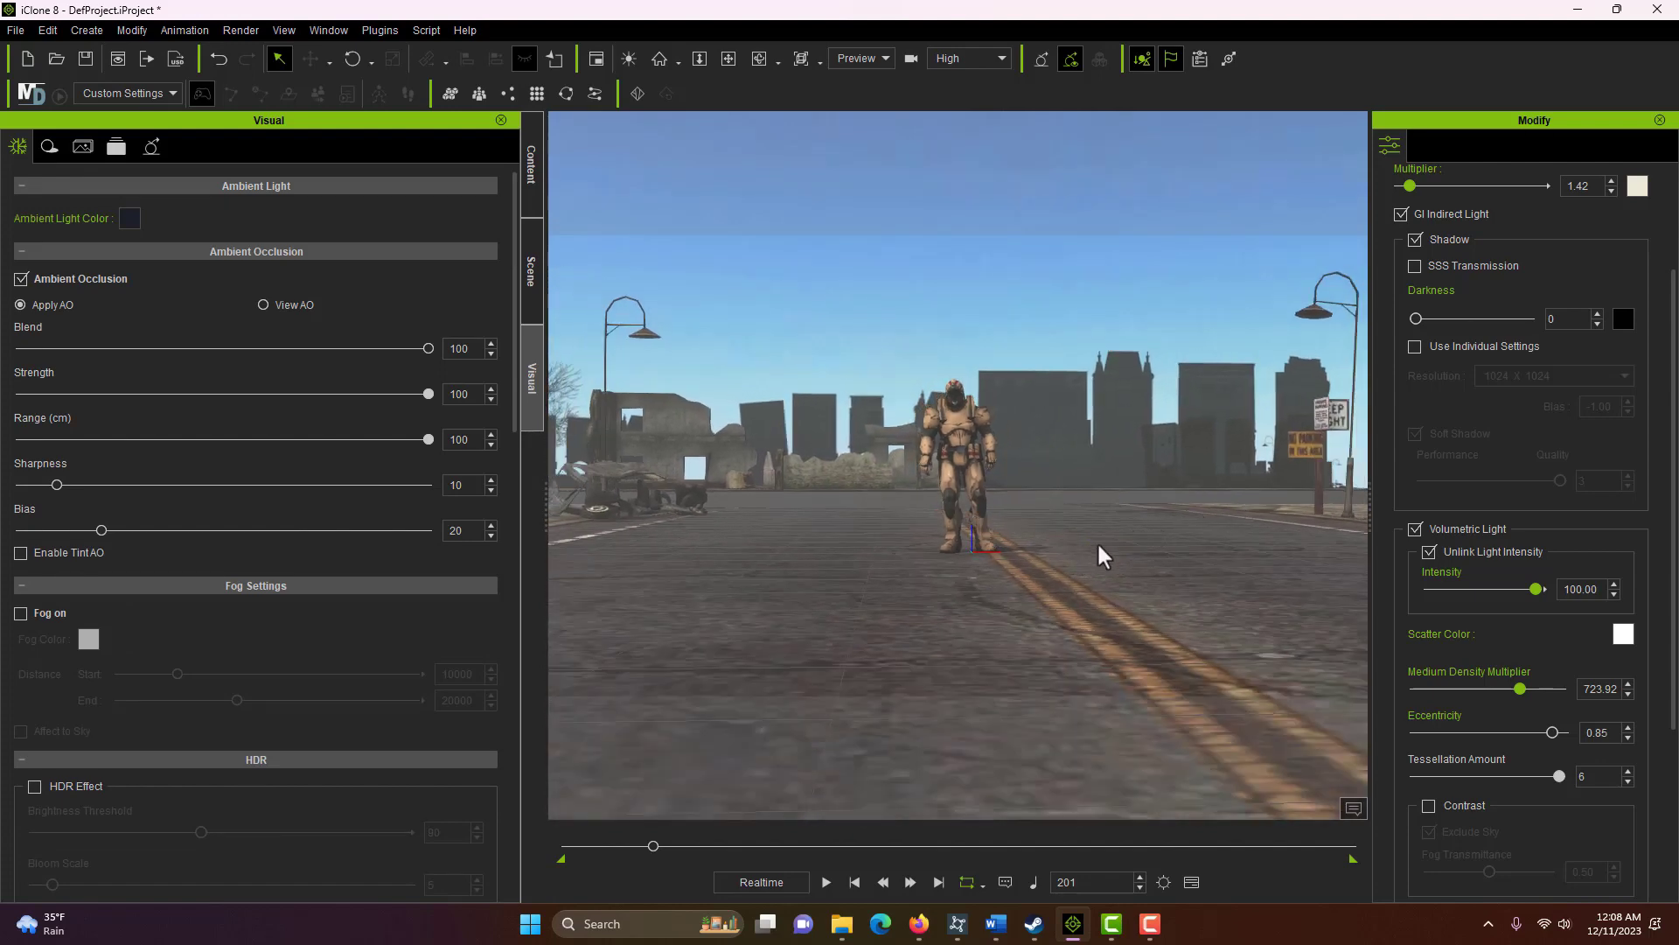
right_click_drag(1104, 526, 3, 553)
middle_click_drag(0, 551, 150, 543)
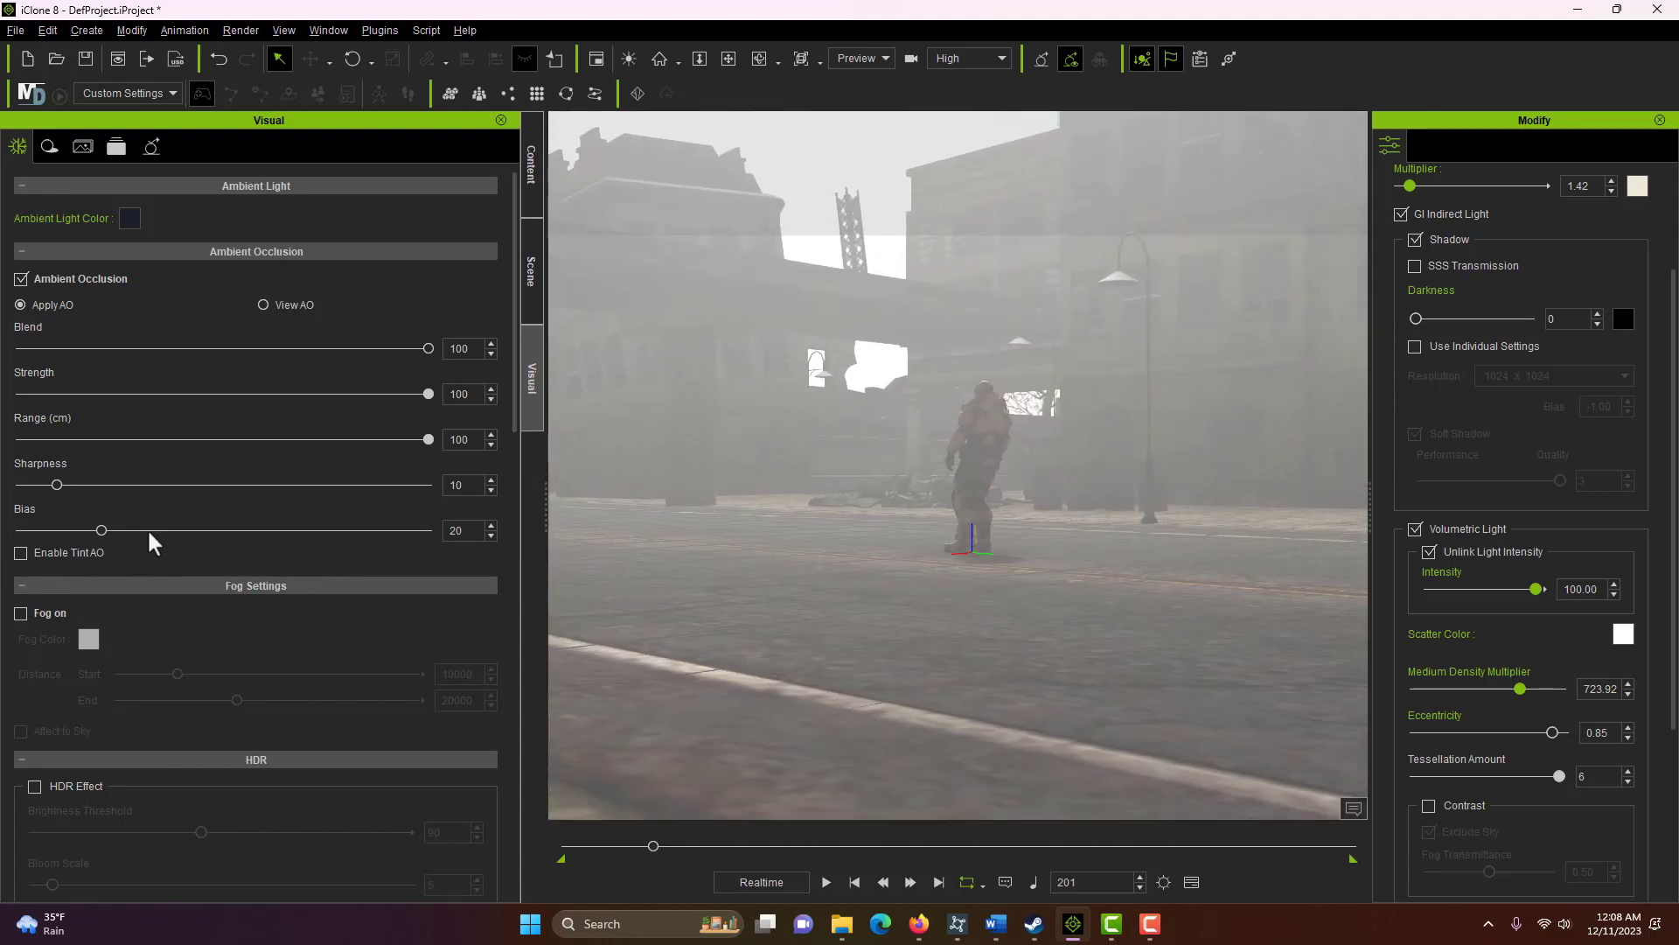
scroll(917, 443, "up", 5)
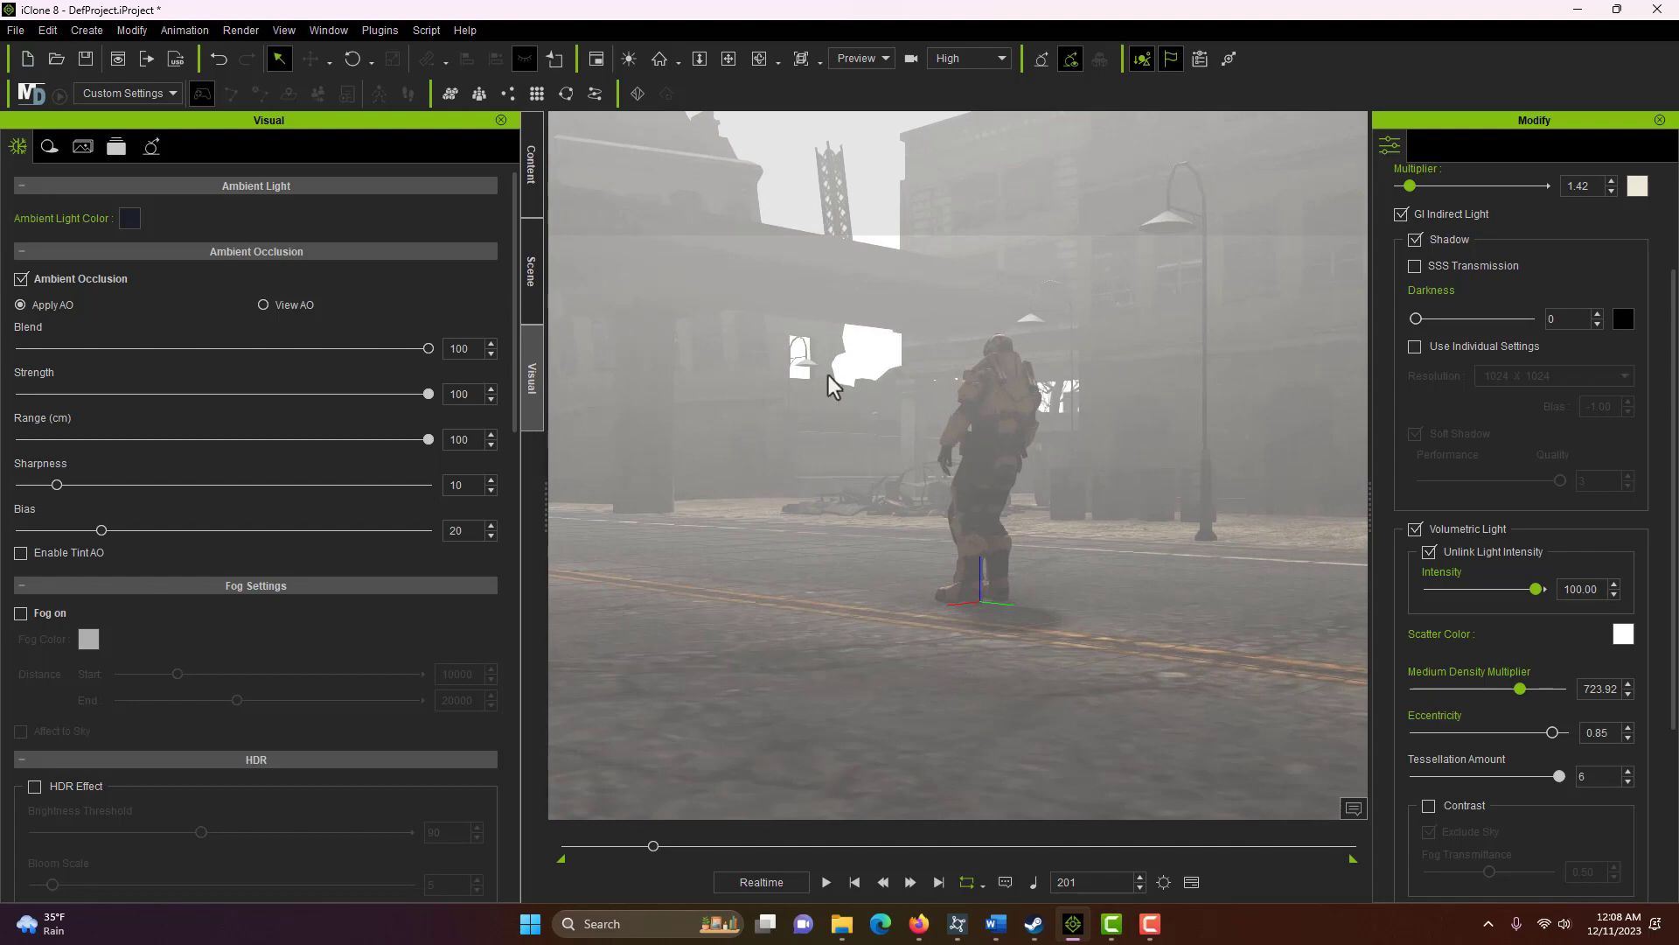
right_click_drag(832, 438, 659, 423)
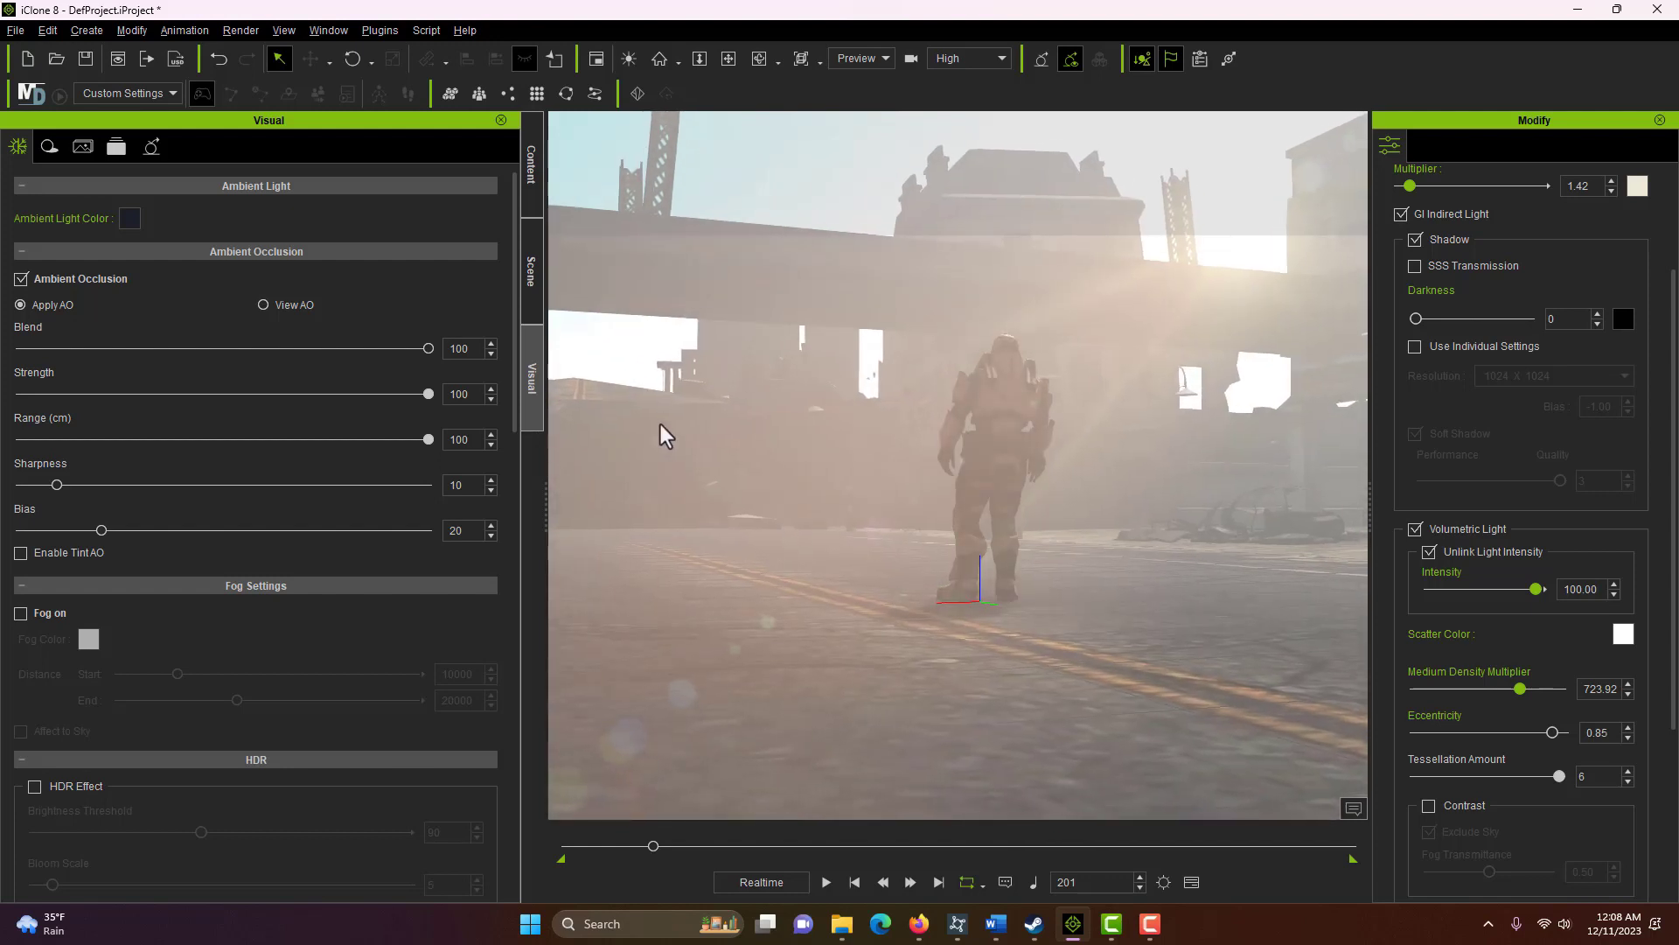